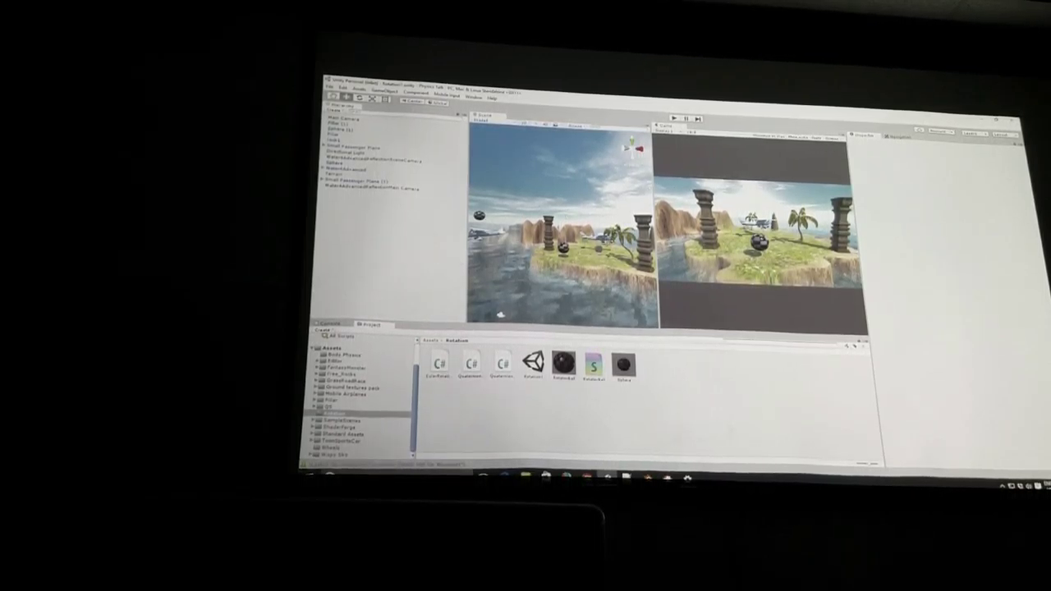
Inspect the Sphere's Rigidbody and rotation scripts, orbit the island, and test-play the scene
click(344, 119)
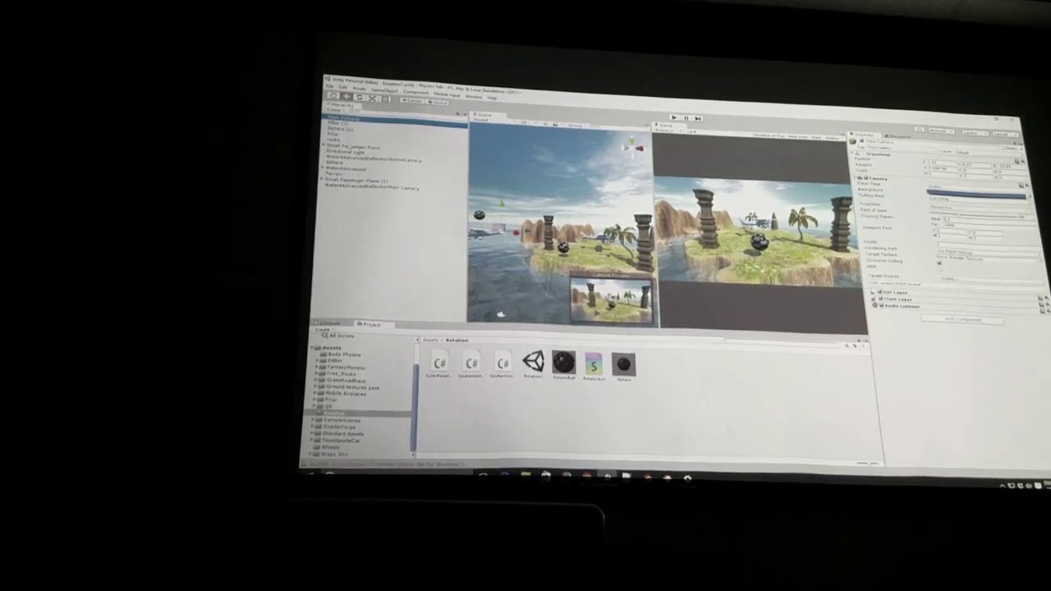
click(335, 166)
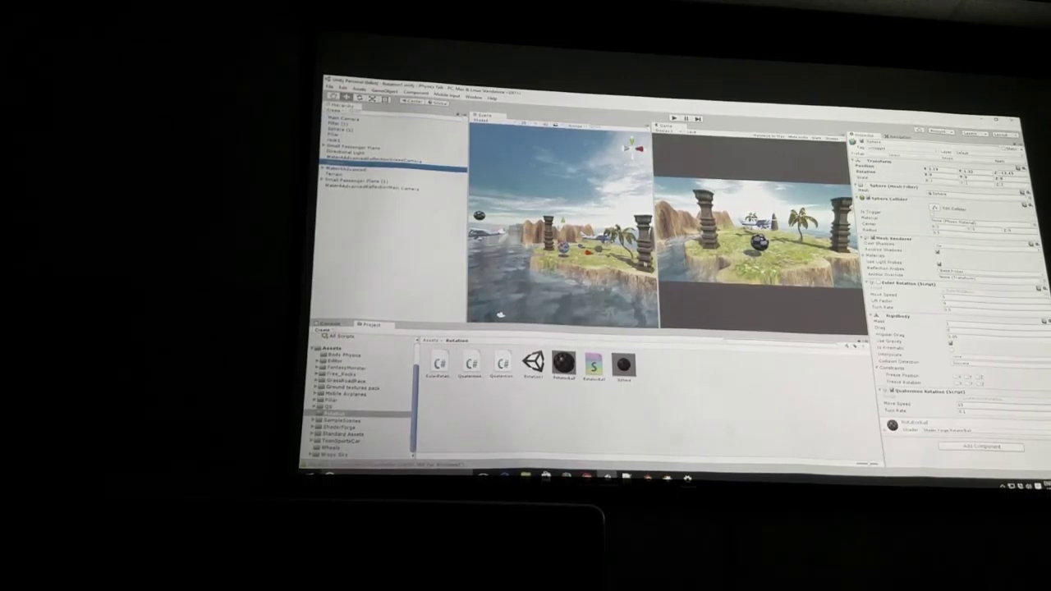
scroll(500, 314, up, 3)
alt+drag(563, 230, 649, 236)
scroll(559, 246, up, 2)
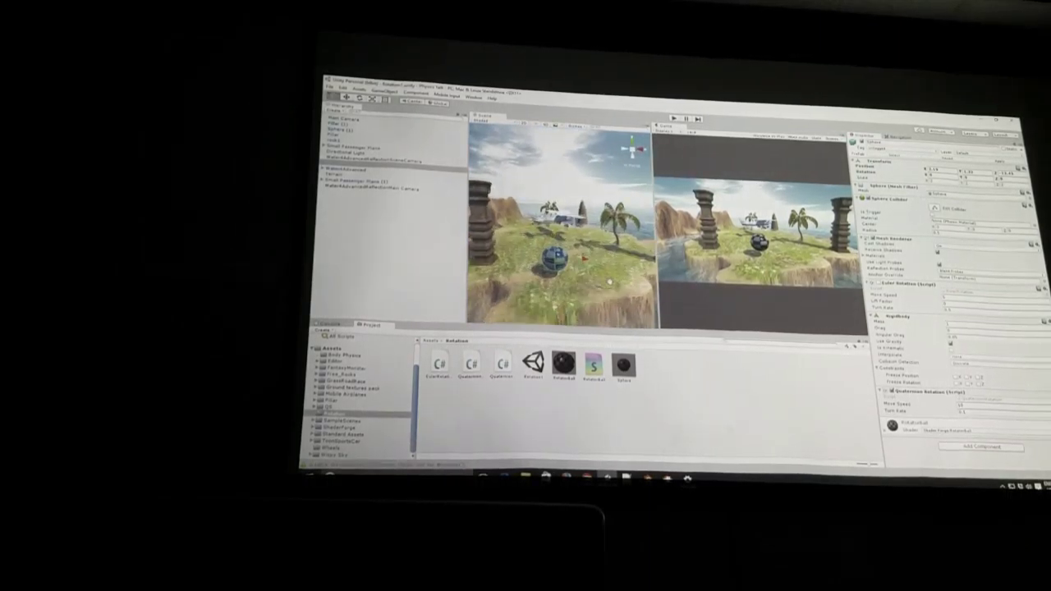
scroll(558, 246, up, 2)
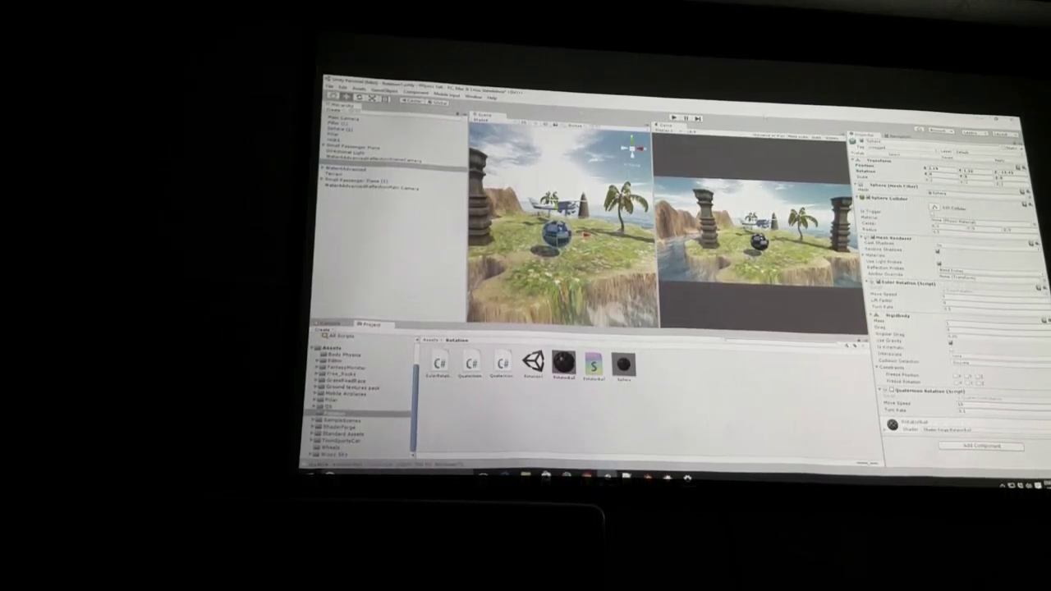
key(ctrl+p)
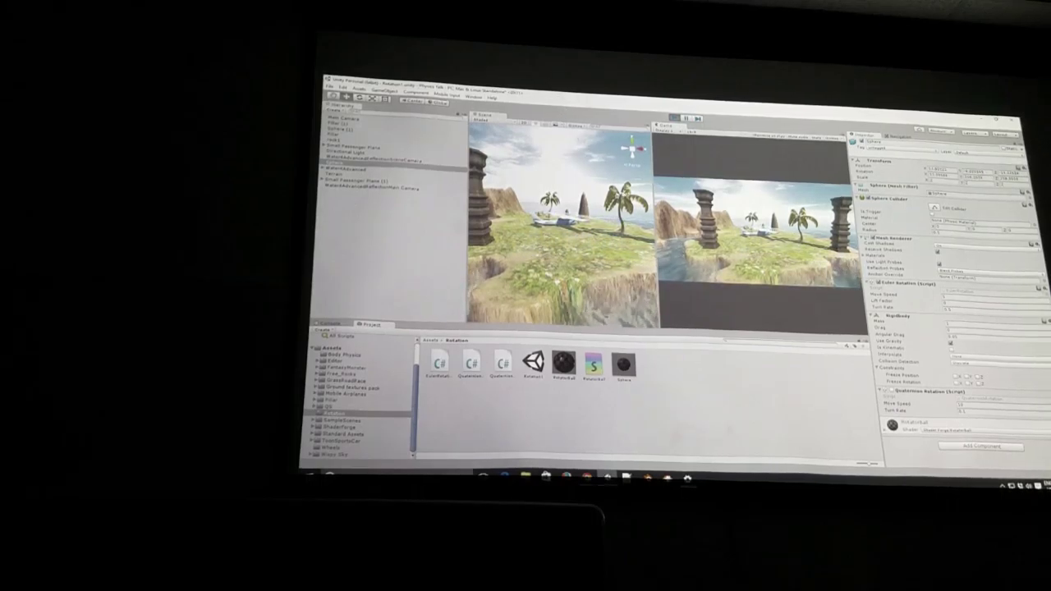
key(ctrl+p)
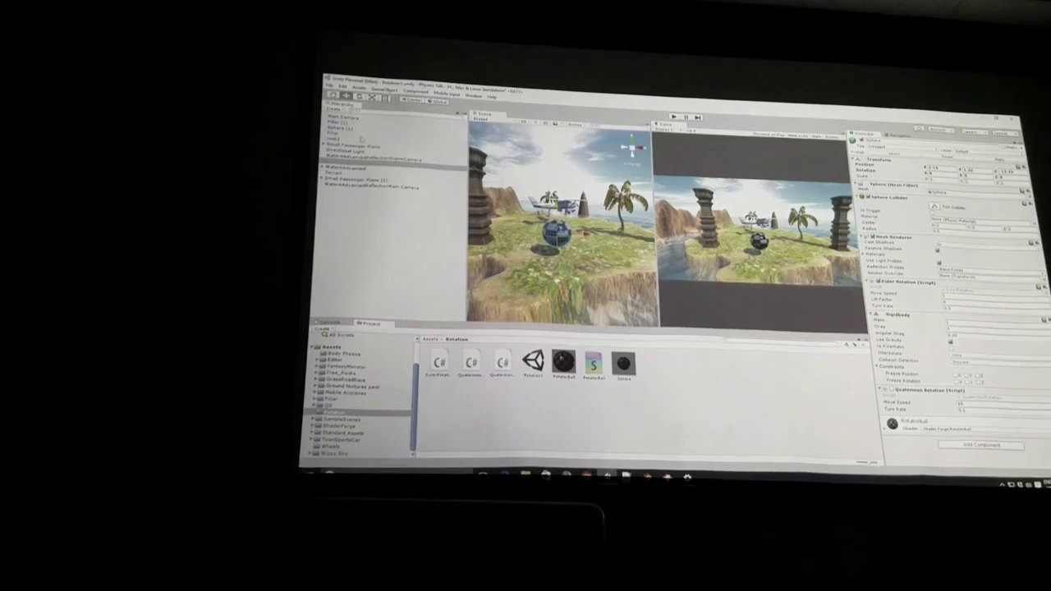
Frame the Small Passenger Plane, disable Main Camera to use PlaneCamera, and test-fly the plane
click(345, 118)
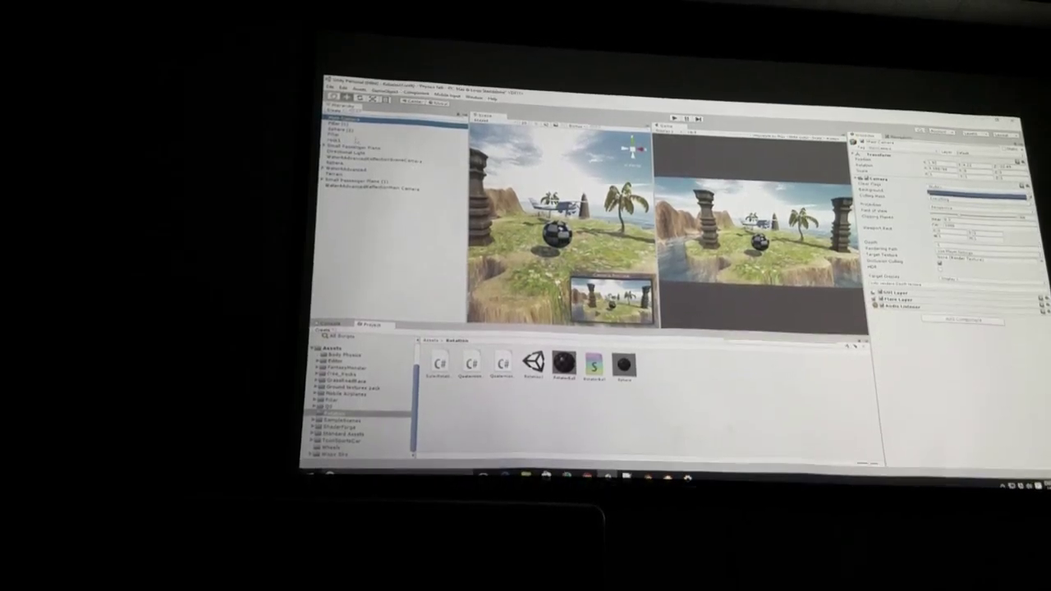
click(361, 148)
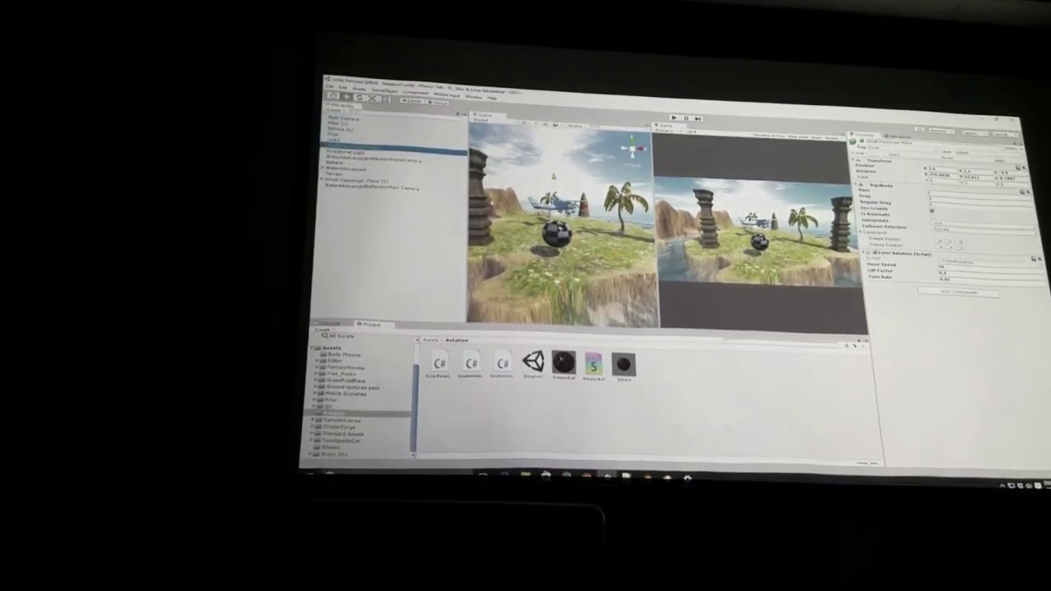
key(f)
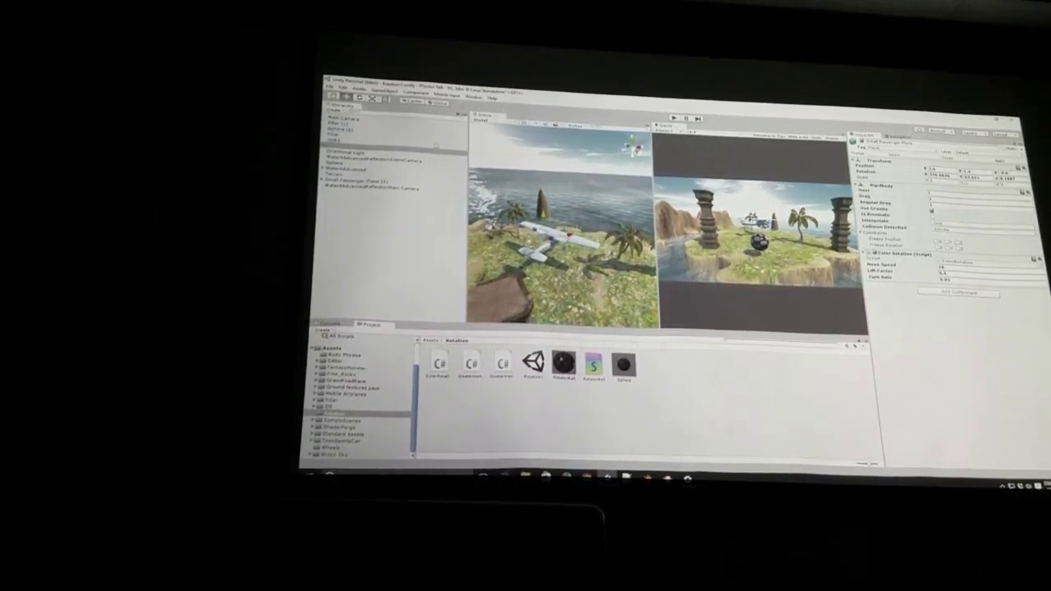
click(325, 146)
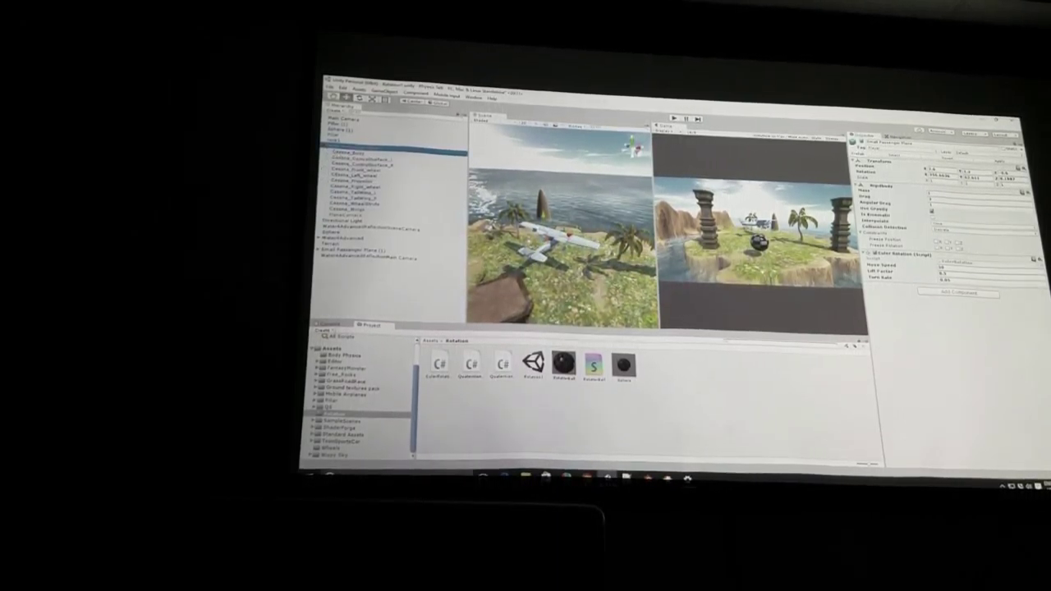
click(349, 216)
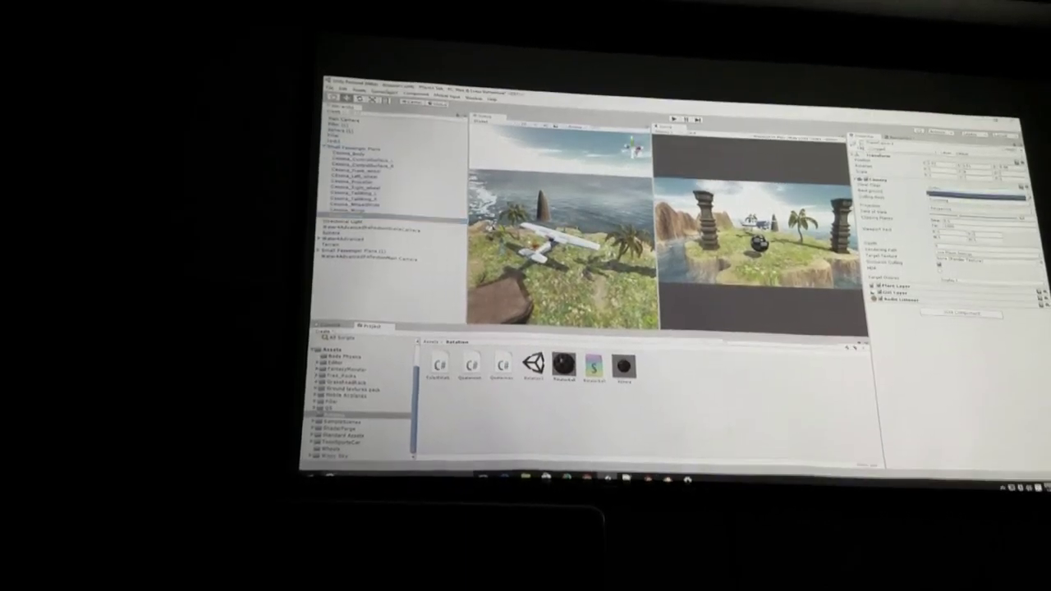
click(343, 119)
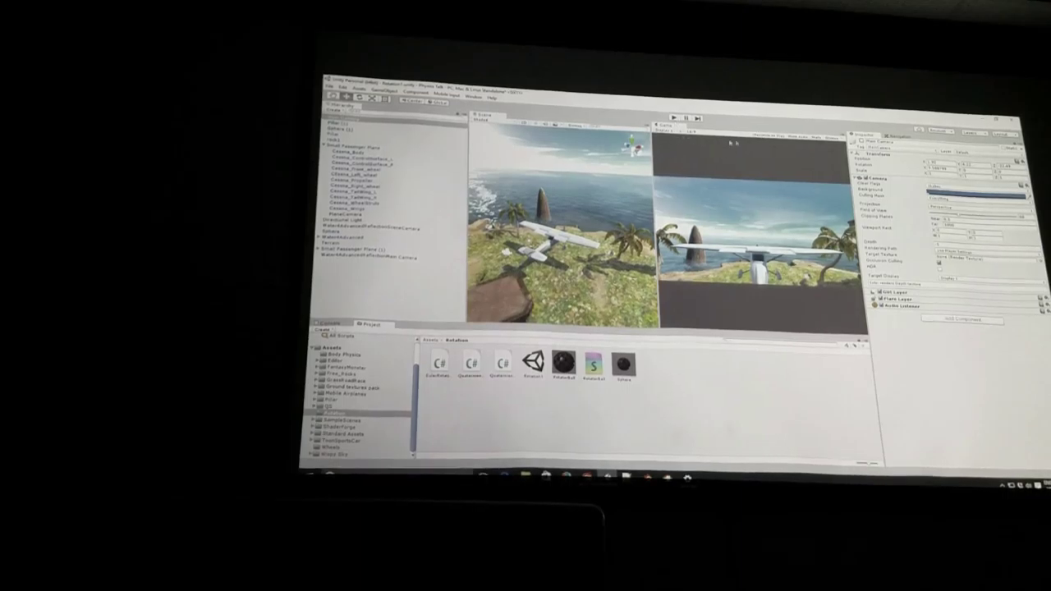
click(673, 119)
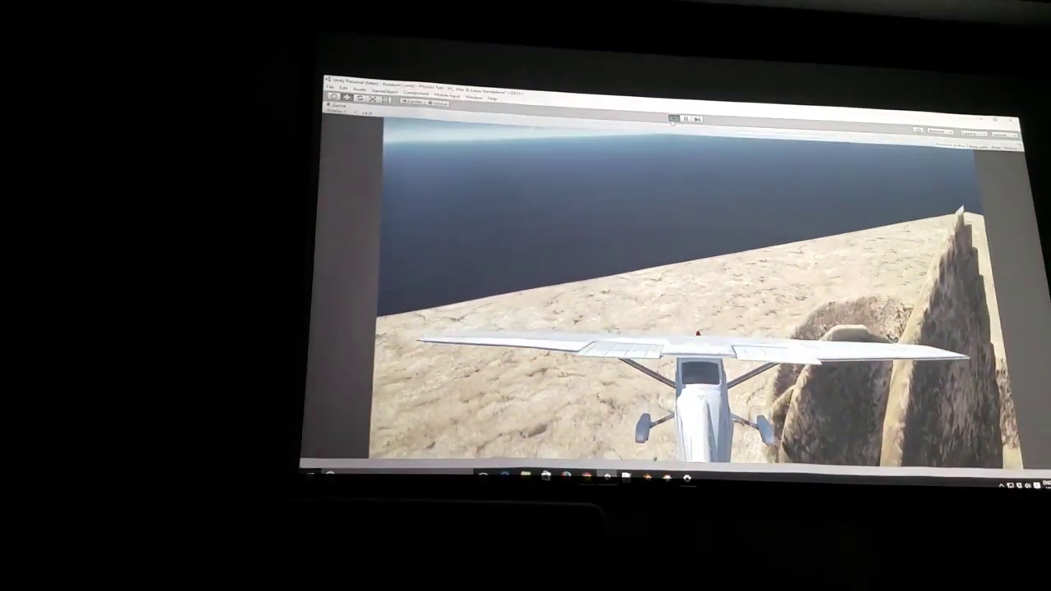
click(672, 119)
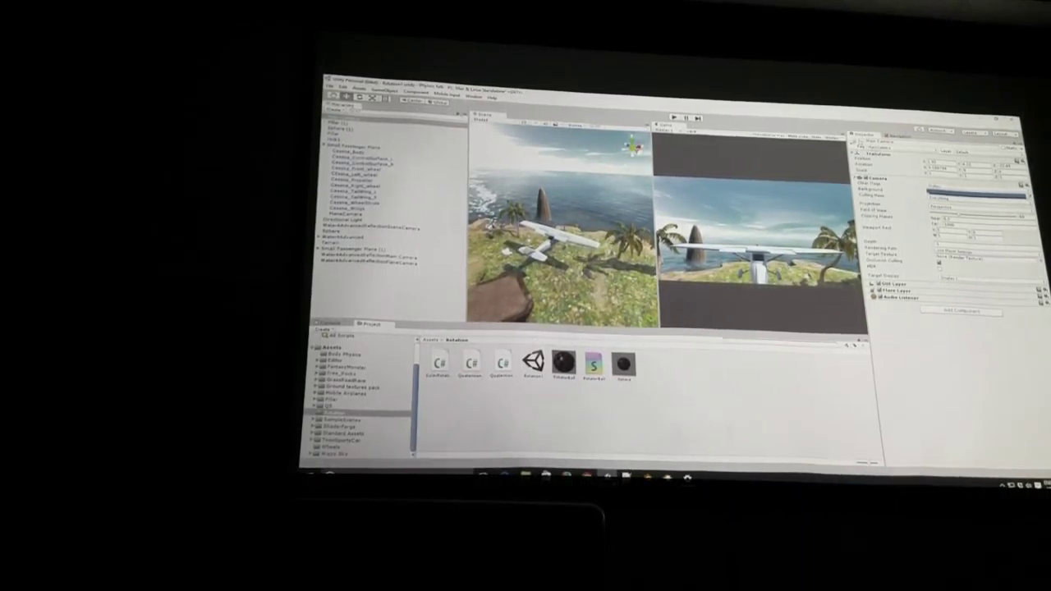
Disable the PlaneCamera so the main island view returns
click(346, 214)
click(349, 215)
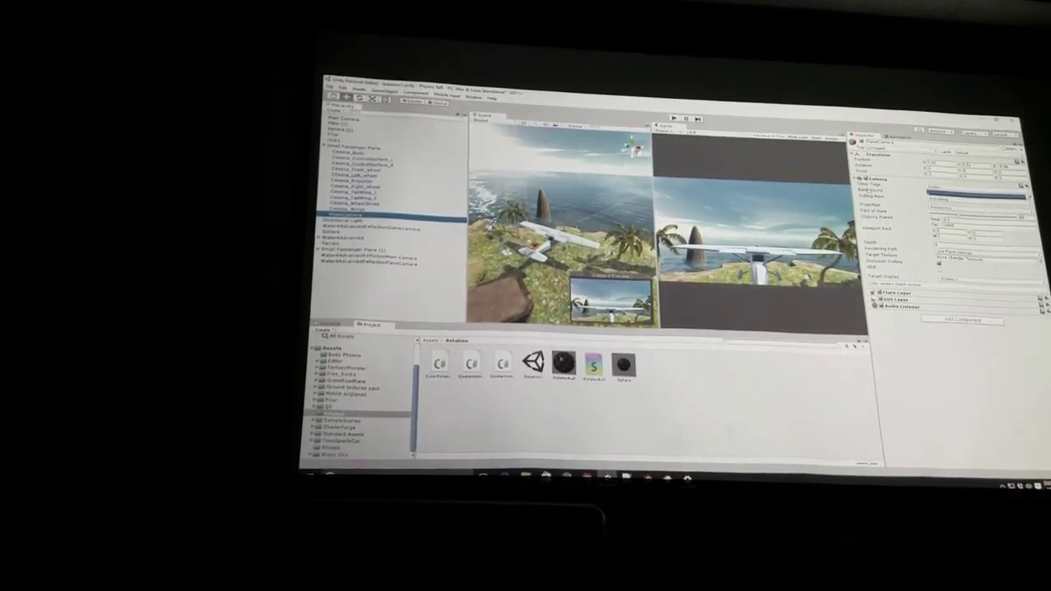
click(860, 178)
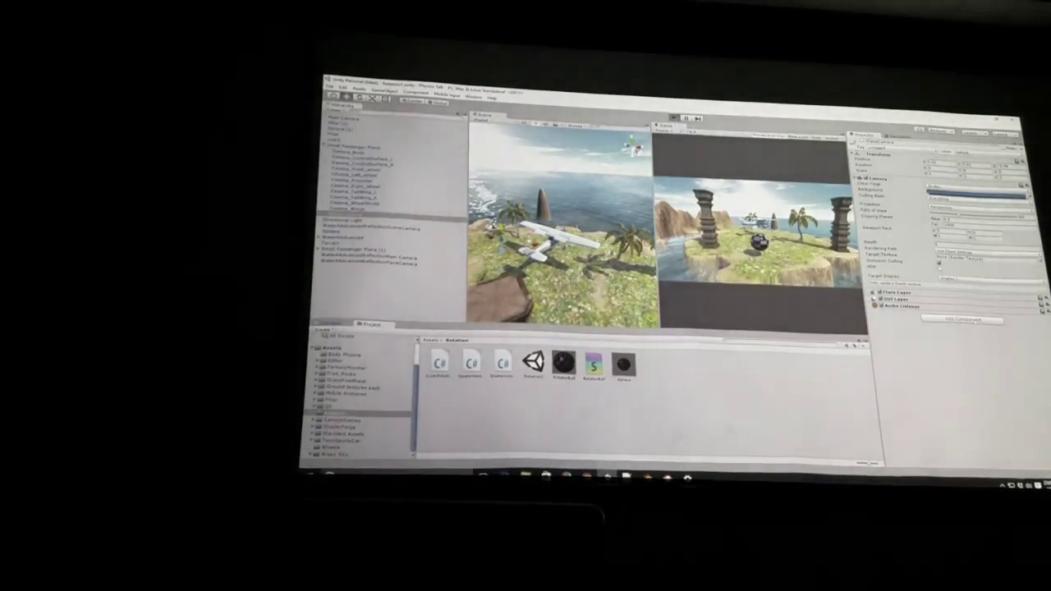
Play the scene and roll the checkered ball left, up and right, then stop
key(ctrl+p)
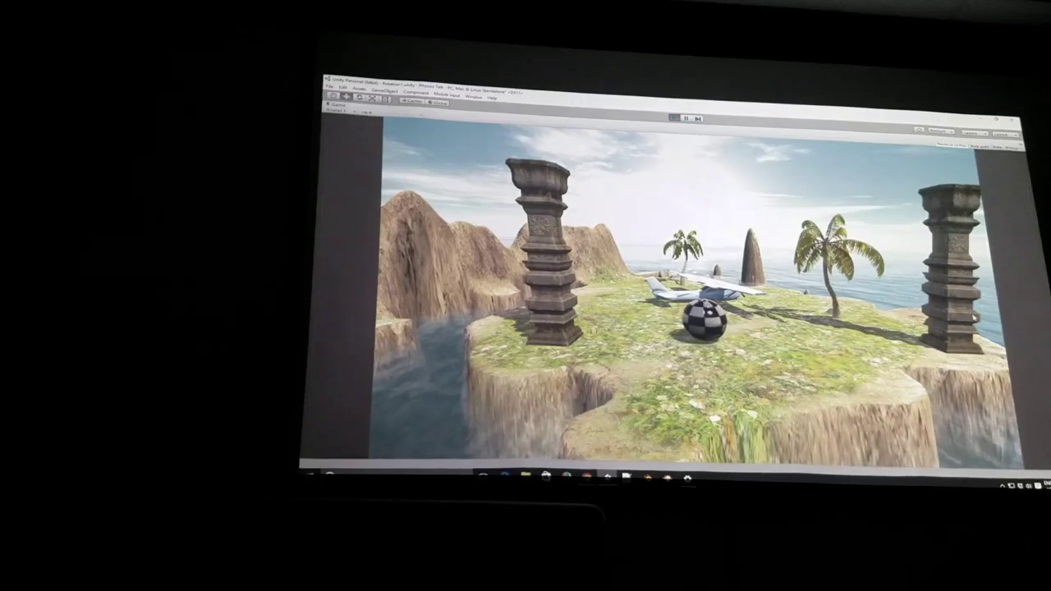
key(Left)
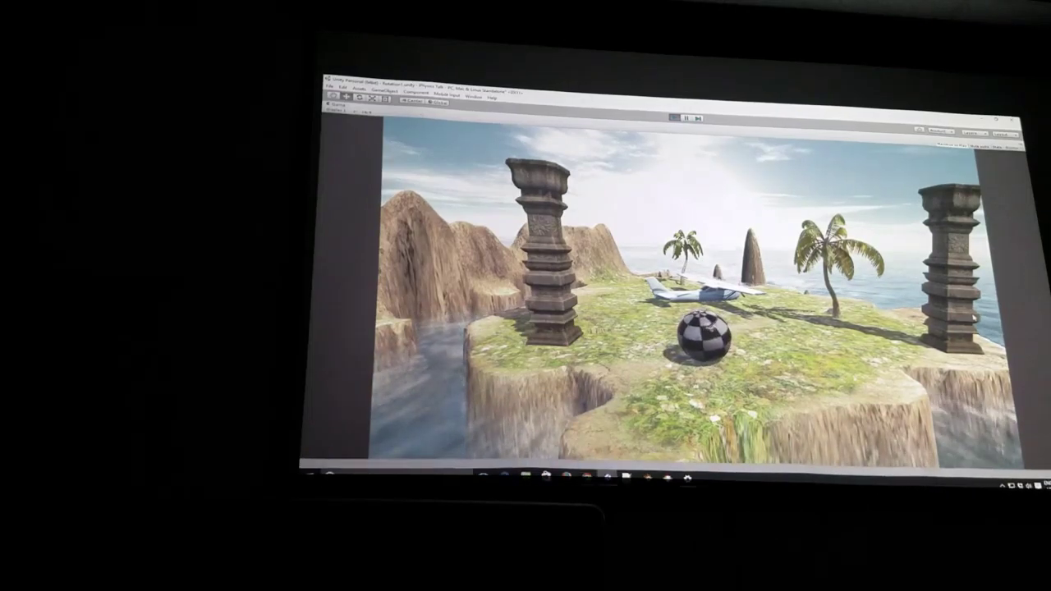
key(Up)
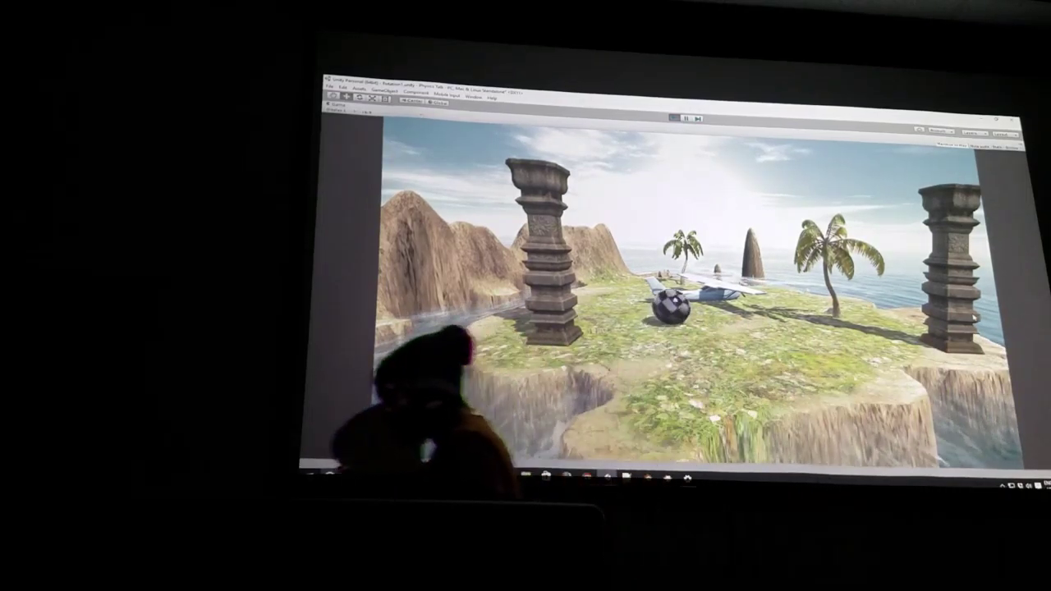
key(Right)
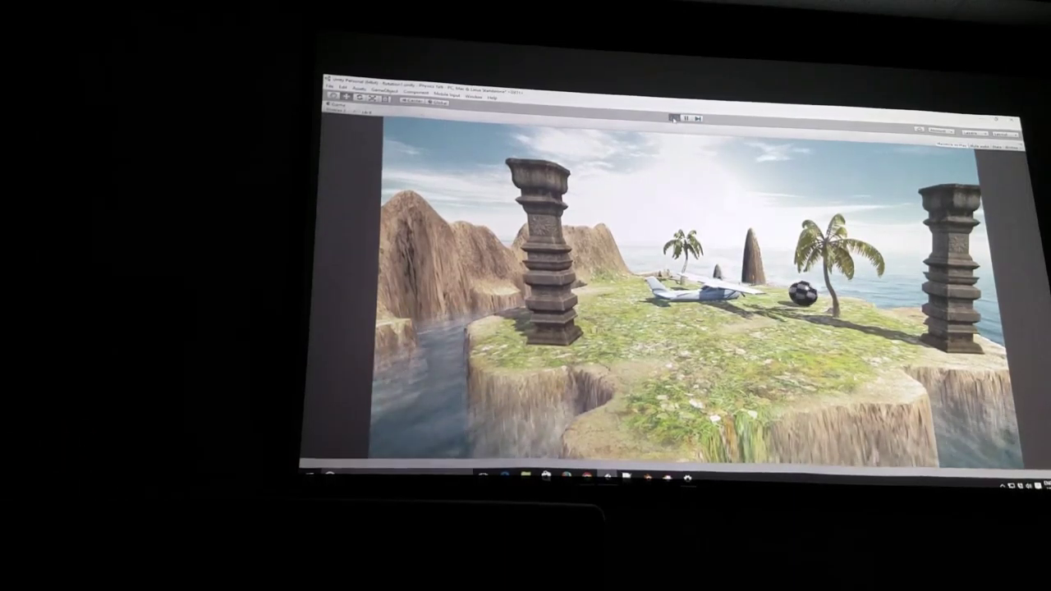
key(ctrl+p)
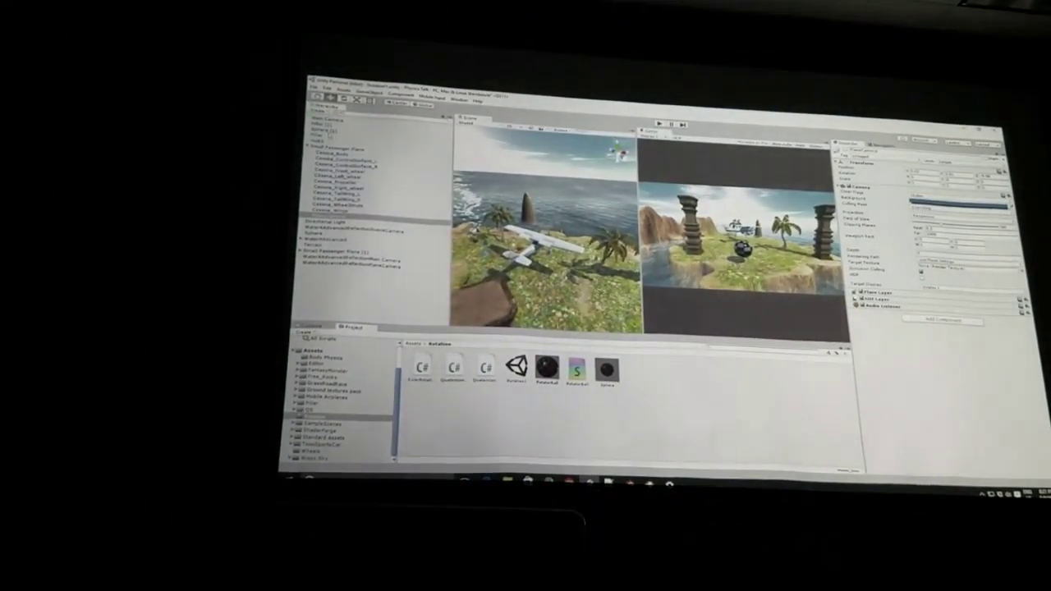
Open the Sphere's Euler Rotation component with Edit Script in Visual Studio
click(333, 133)
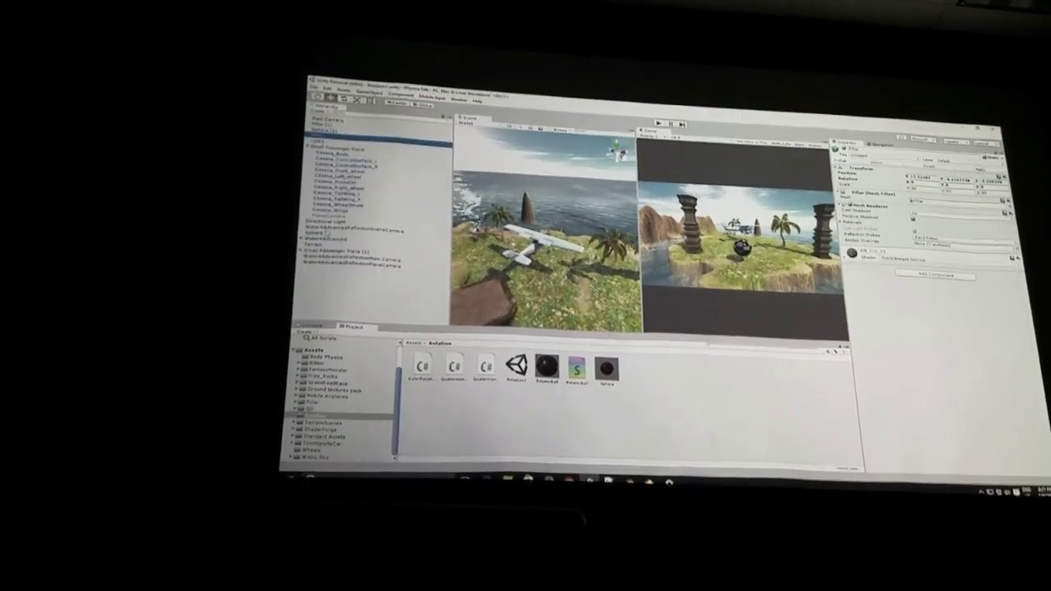
click(320, 234)
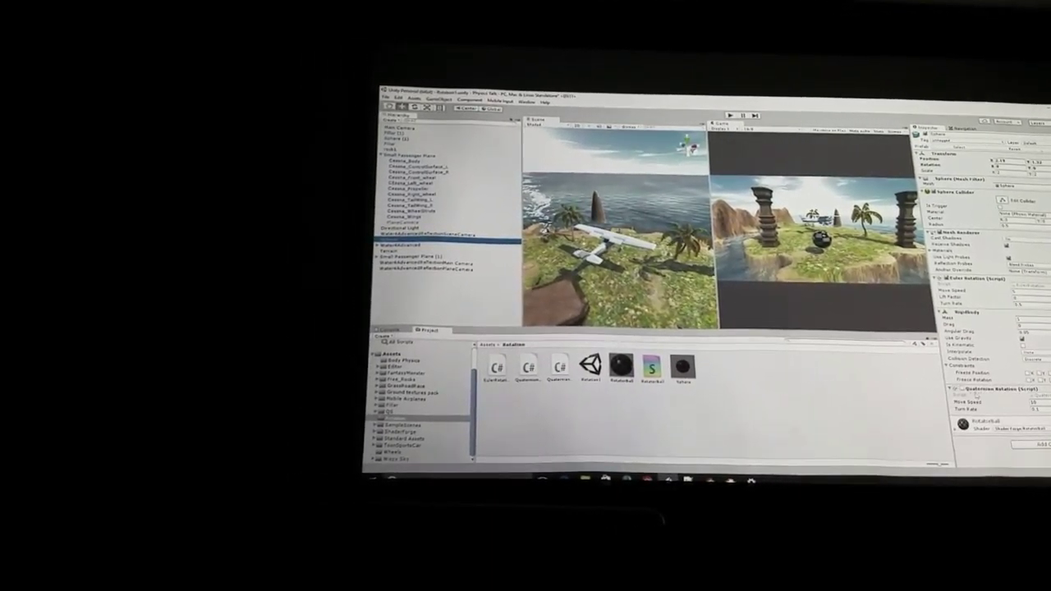
right_click(978, 286)
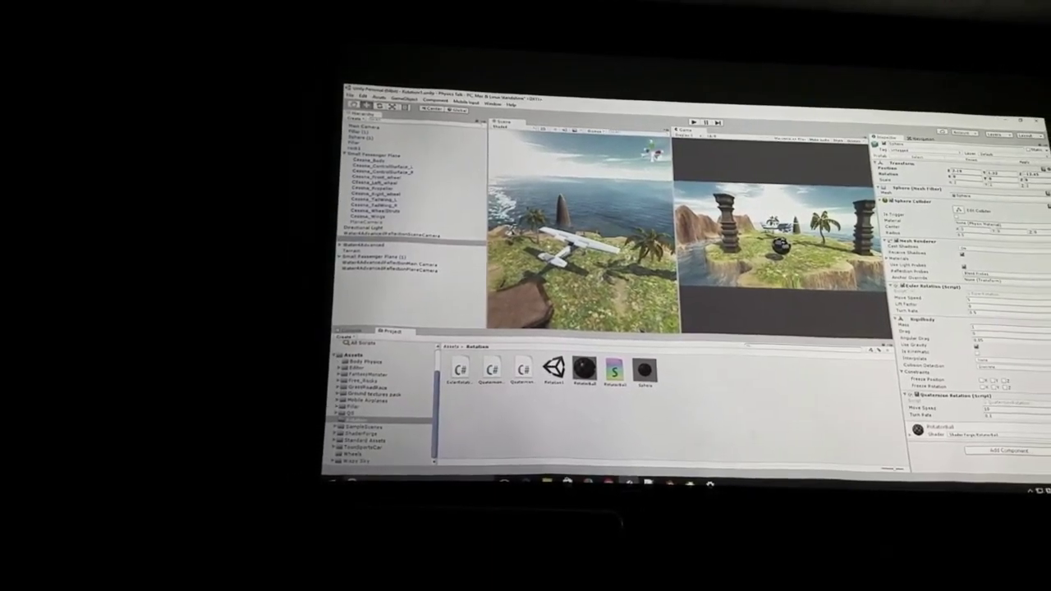
click(950, 363)
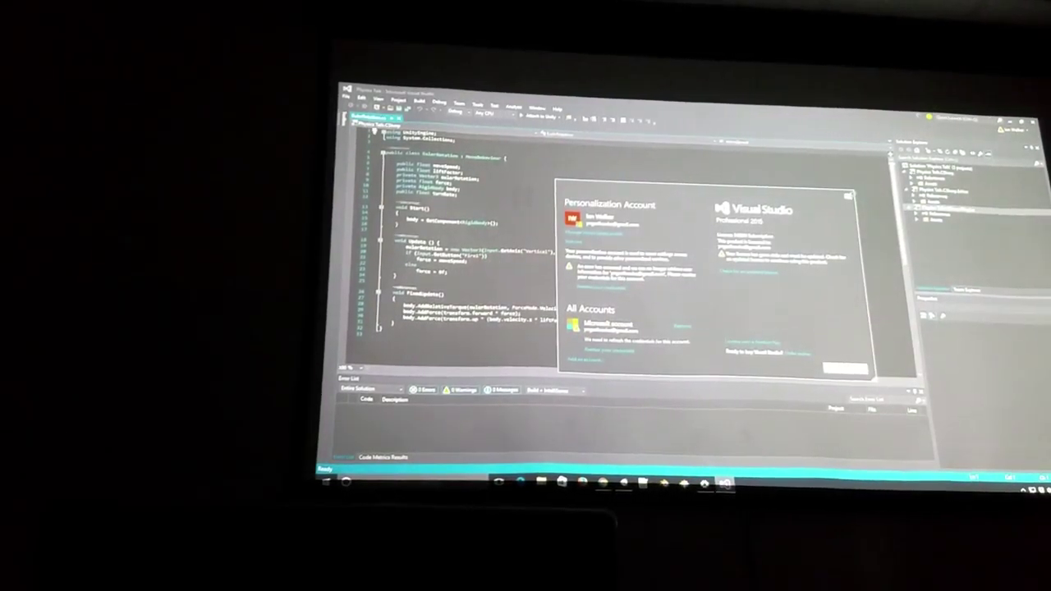
Dismiss the account dialog and reopen the Sphere's rotation script from Unity
key(Escape)
key(alt+Tab)
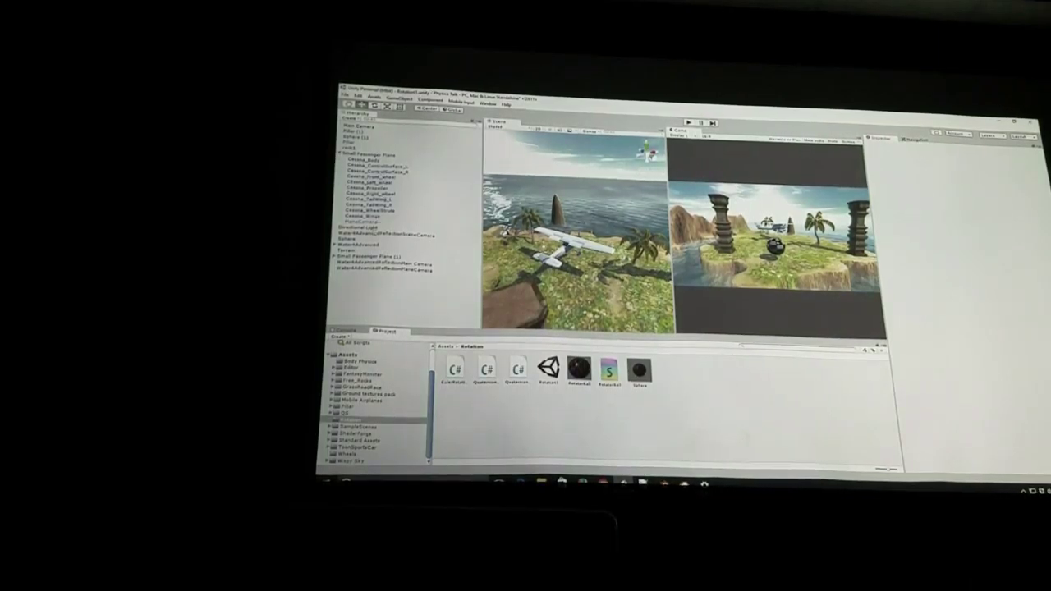
click(357, 238)
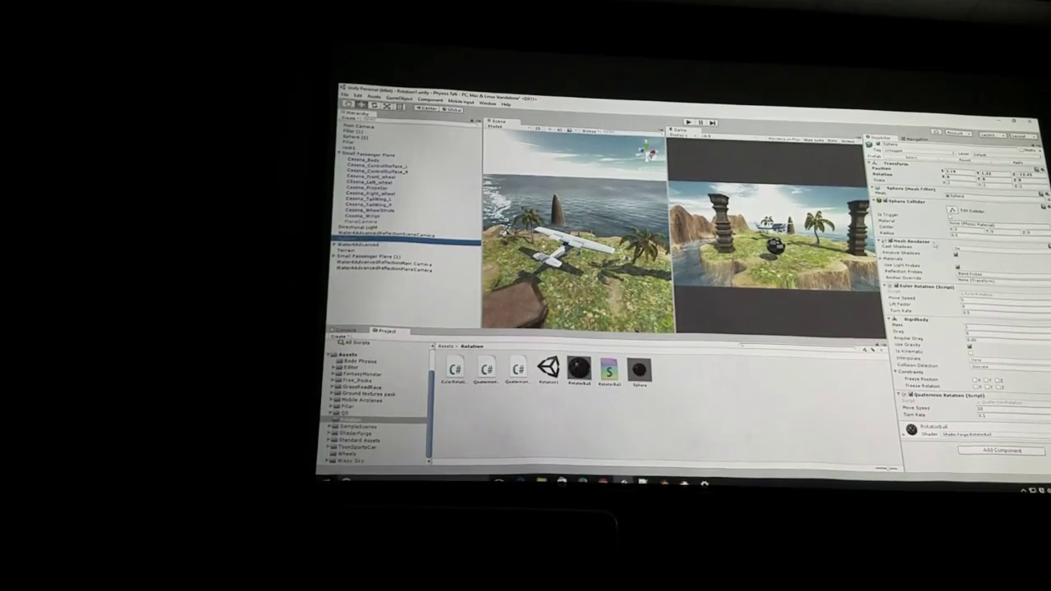
right_click(933, 289)
click(969, 365)
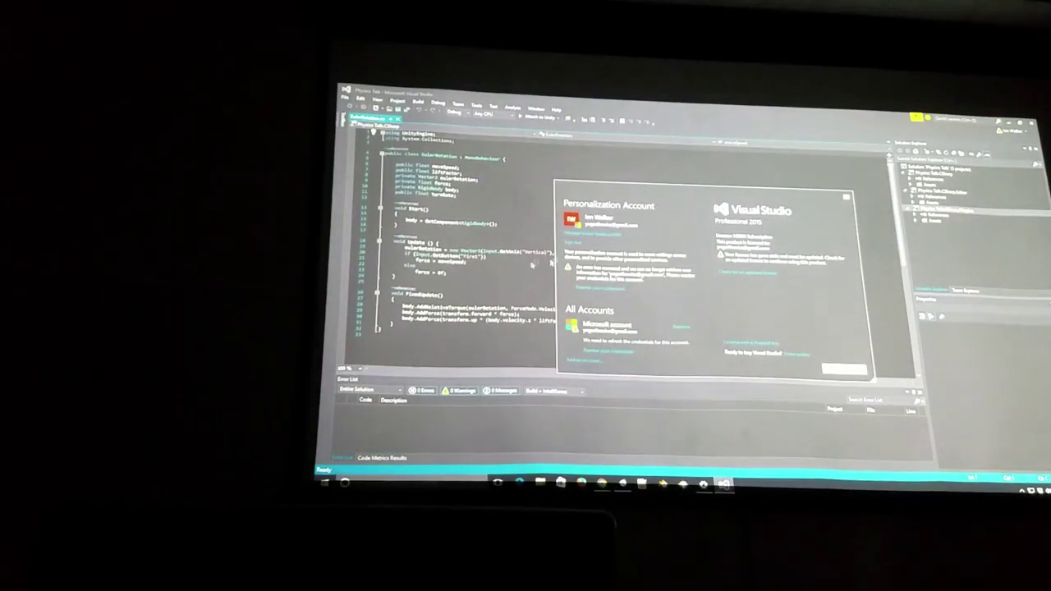
Re-enter the Visual Studio account password, sign in, and close the Account dialog
click(620, 291)
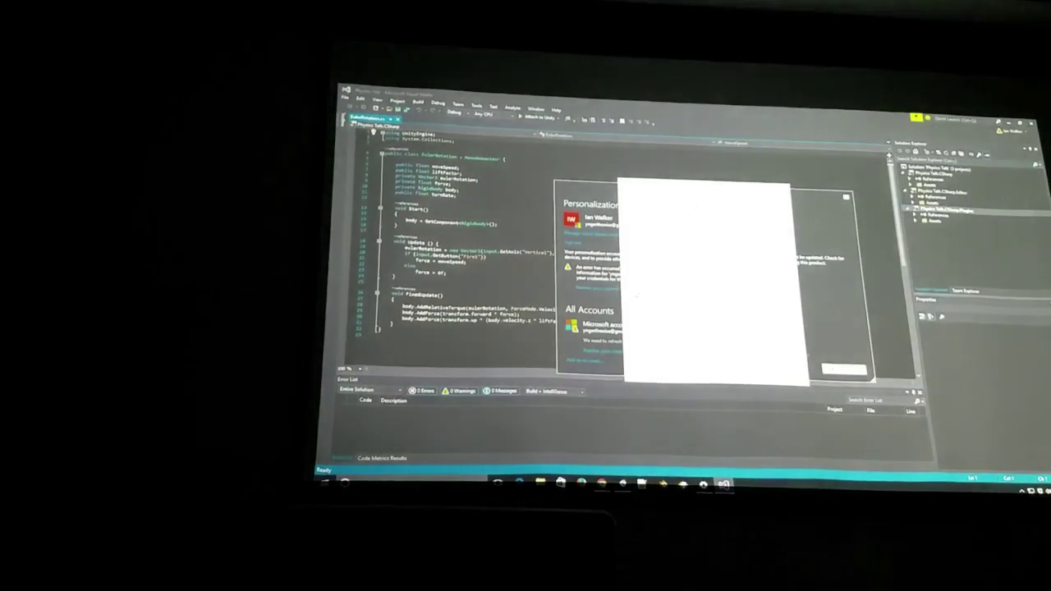
click(669, 267)
text(****)
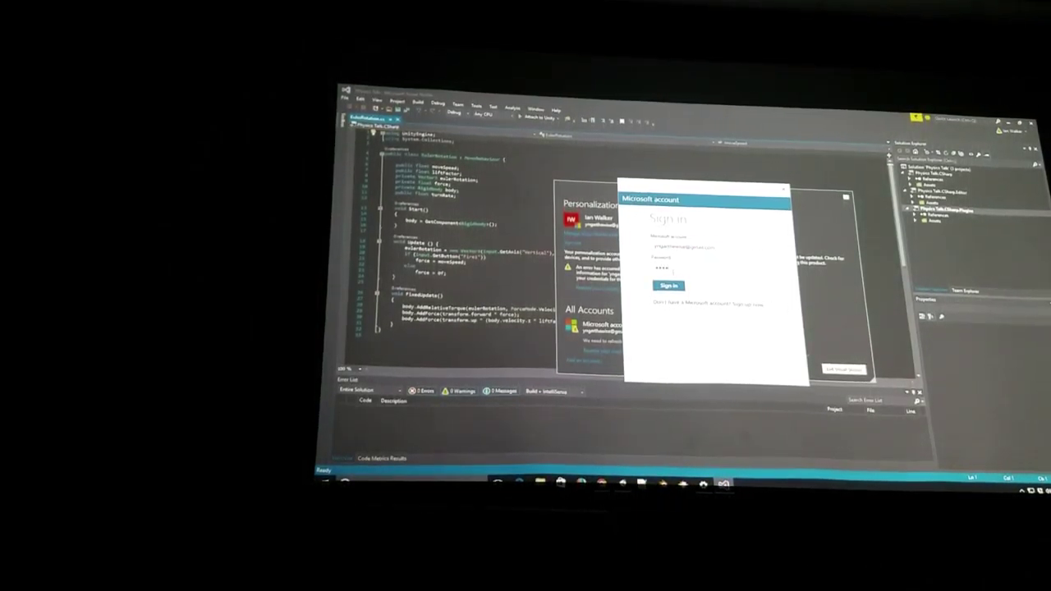
key(Return)
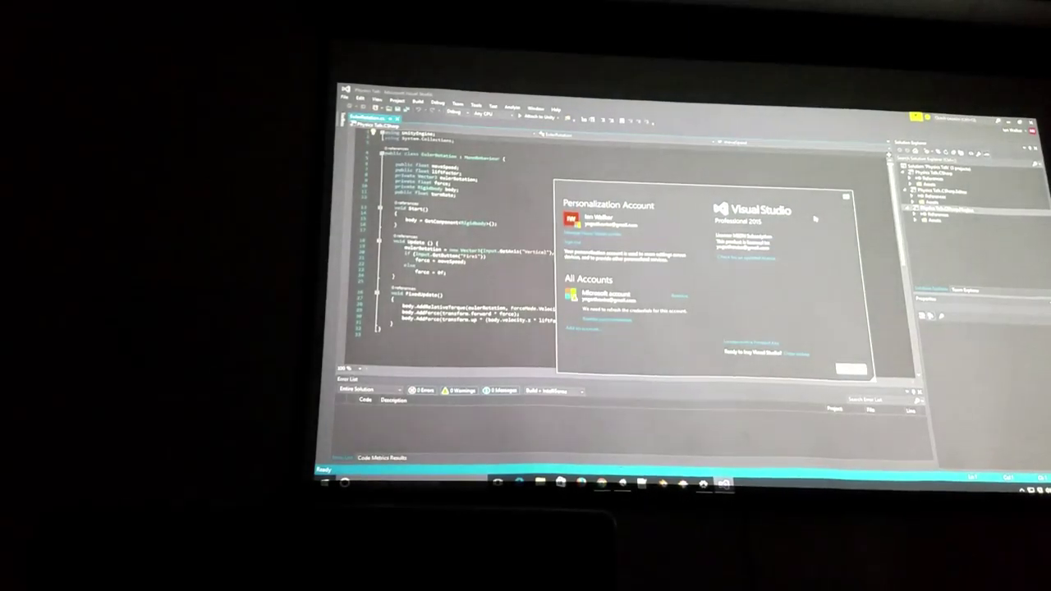
click(846, 198)
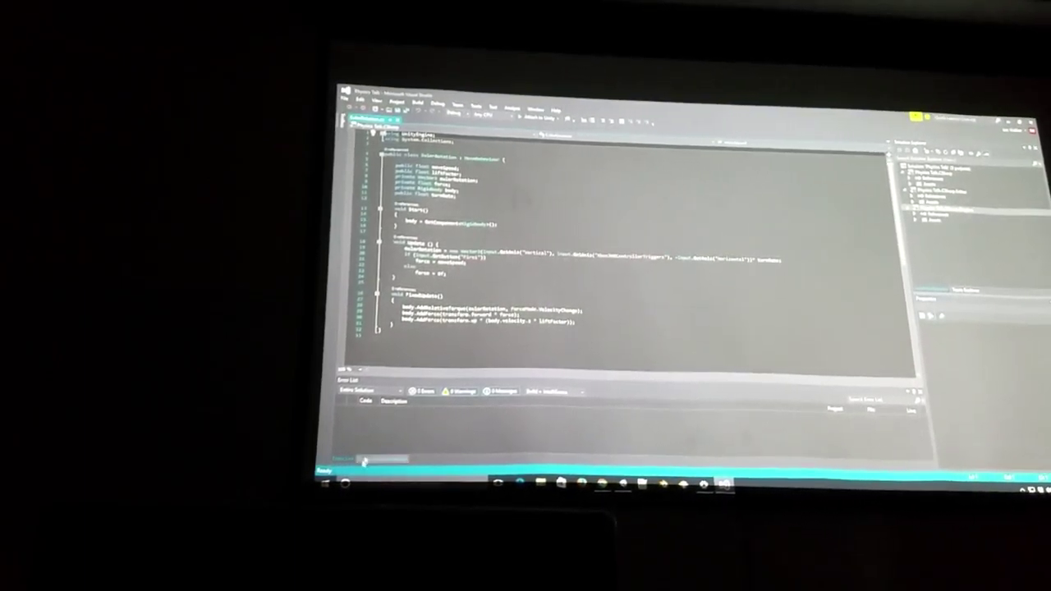
mouse_move(443, 309)
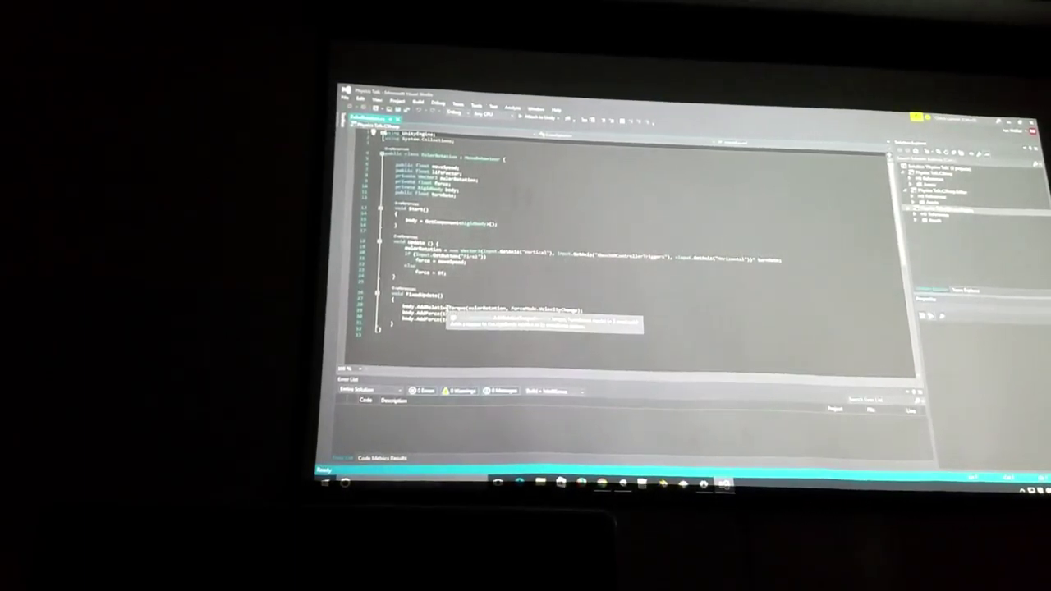
Highlight the AddRelativeTorque call, clear the selection, and return to Unity
double_click(448, 308)
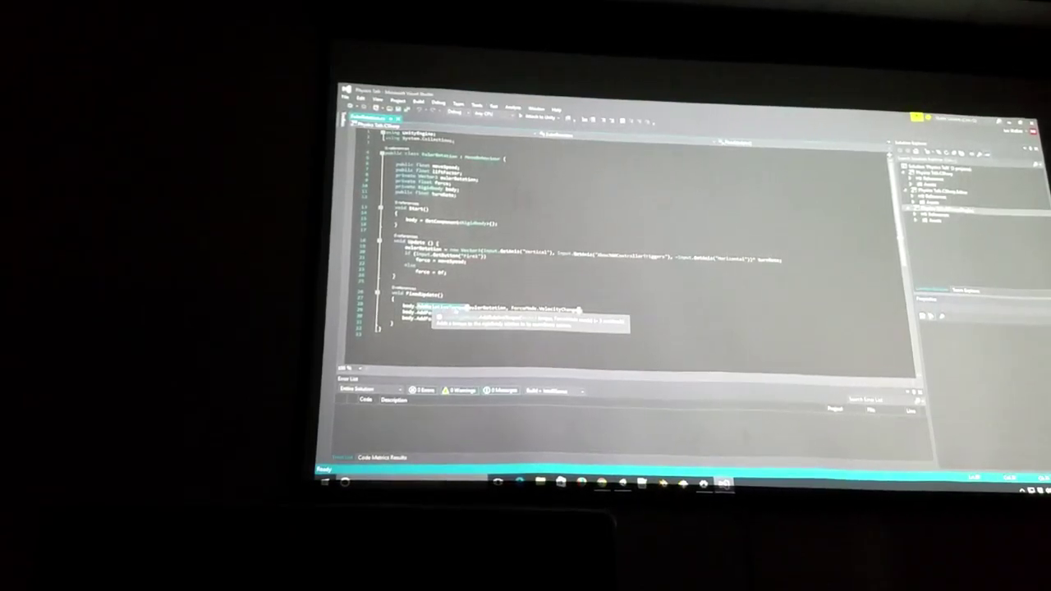
click(601, 306)
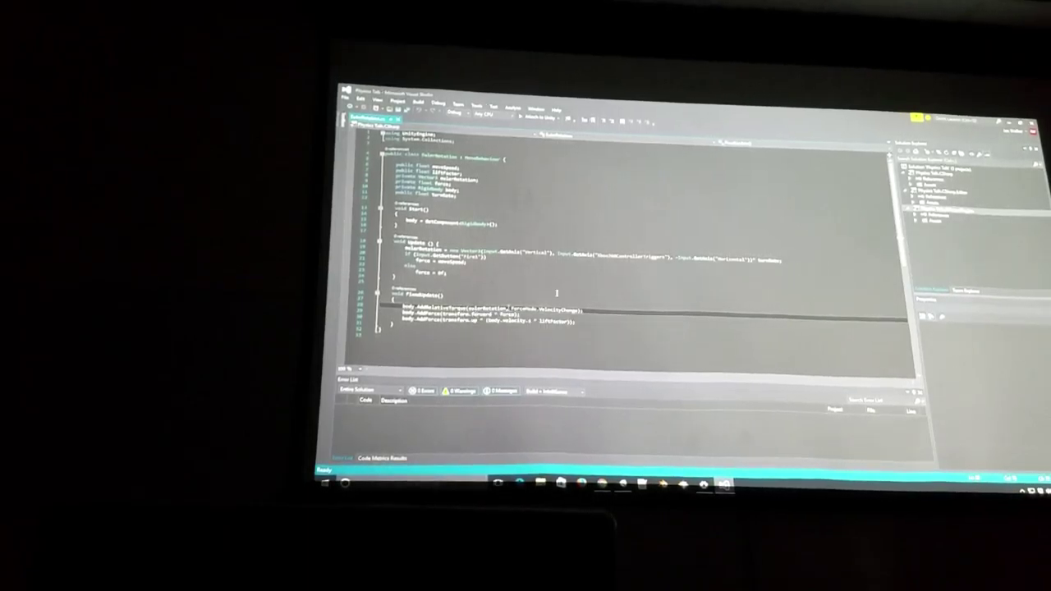
key(alt+Tab)
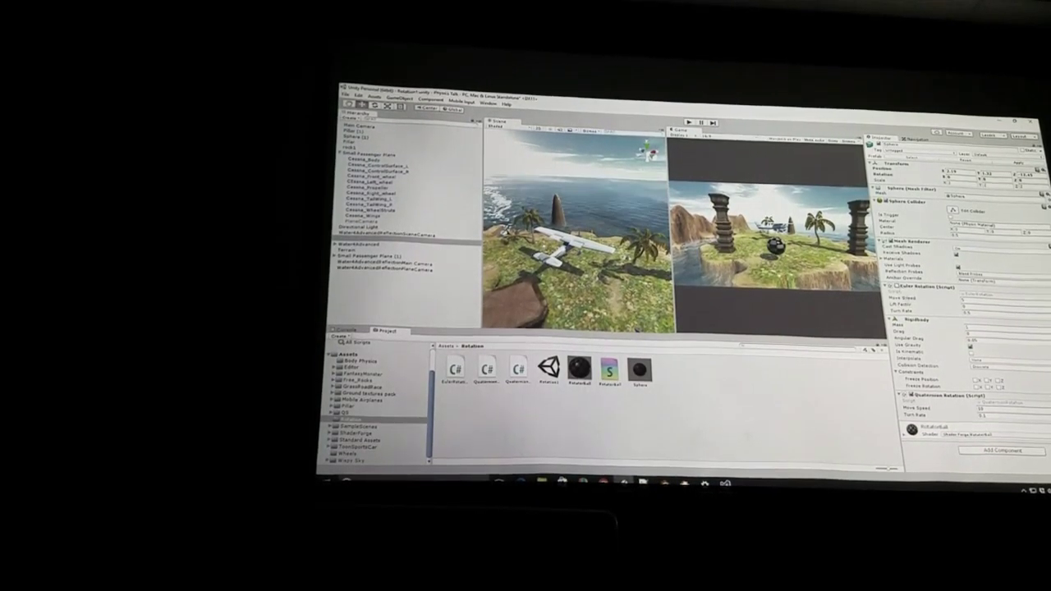
Open Quaternion Rotation via Edit Script and review its eulerRotation torque line
right_click(944, 397)
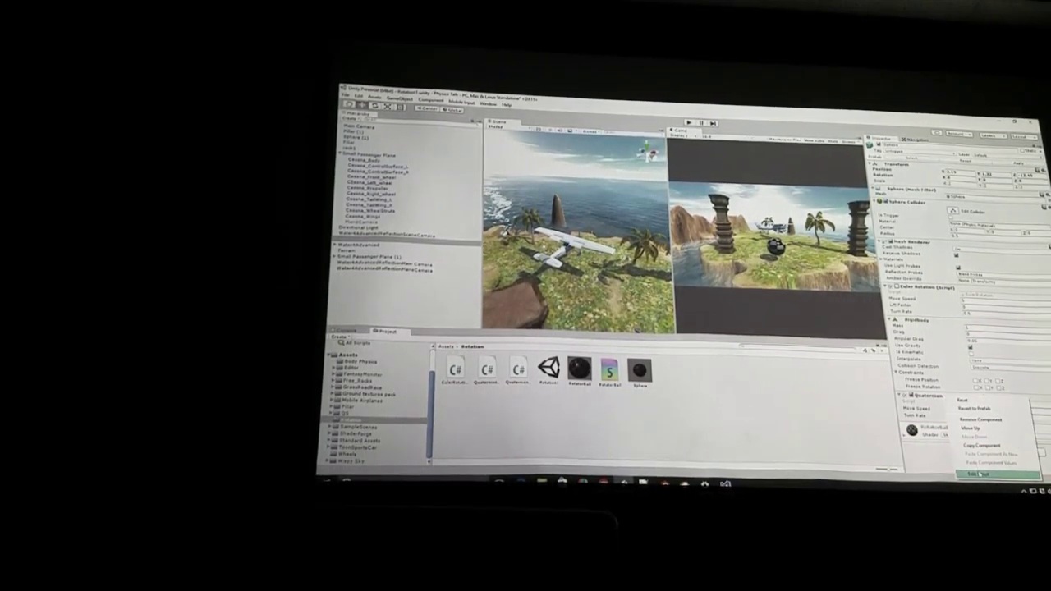
click(978, 473)
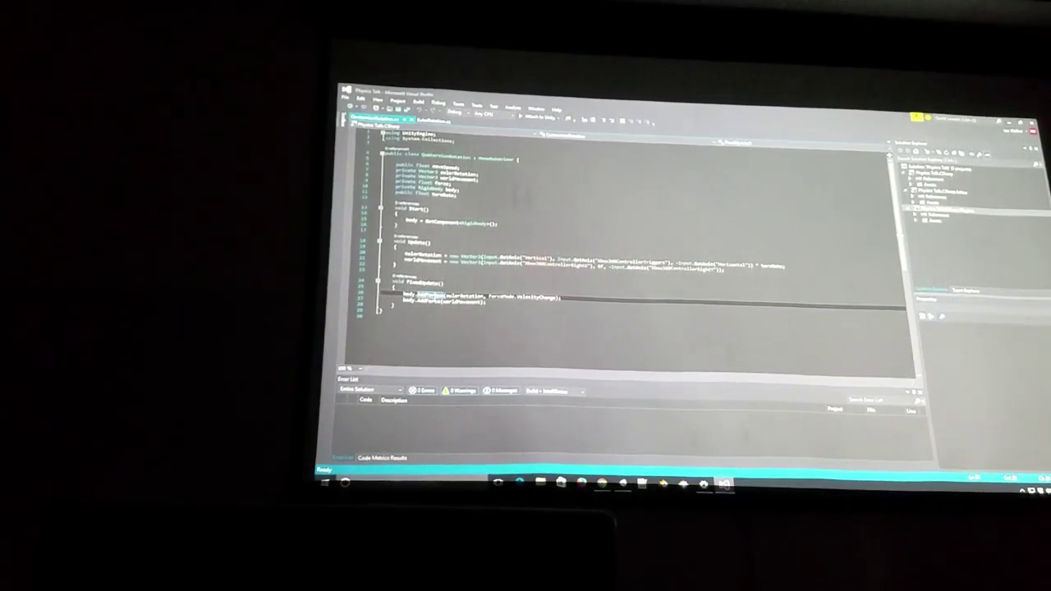
click(475, 296)
key(Up)
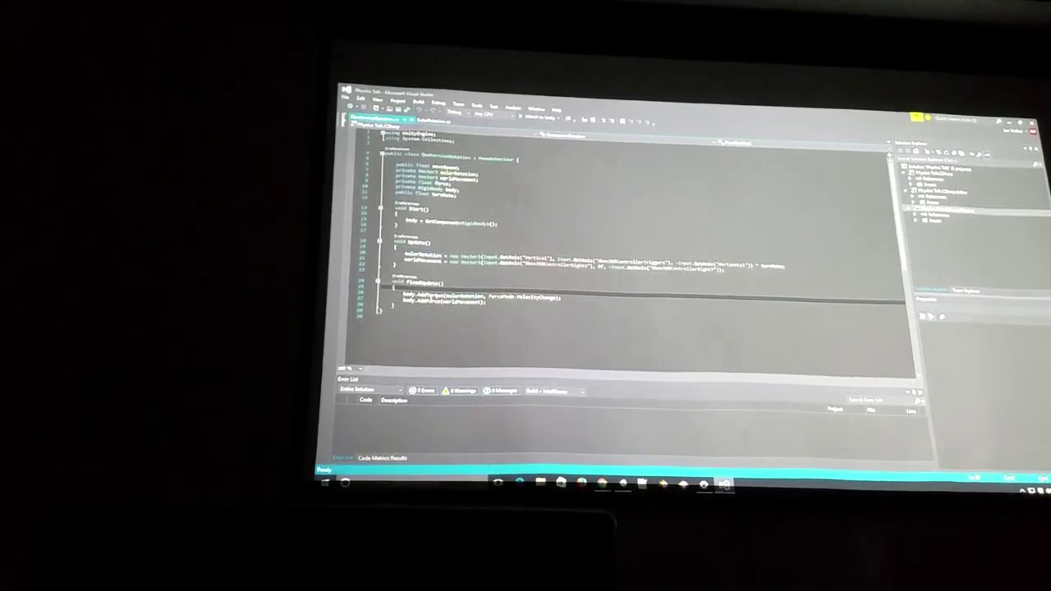
key(alt+Tab)
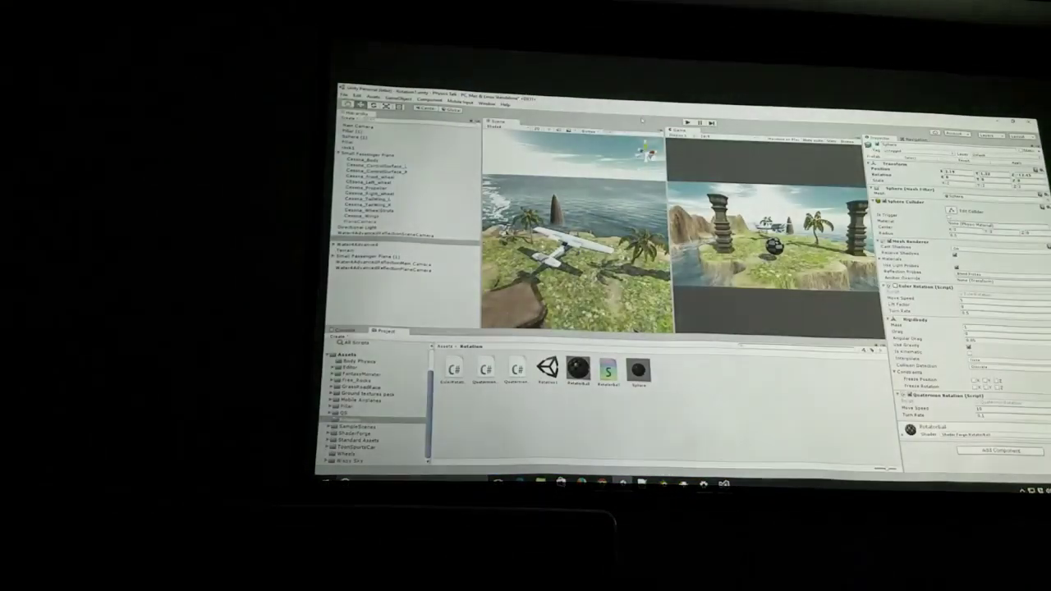
click(688, 122)
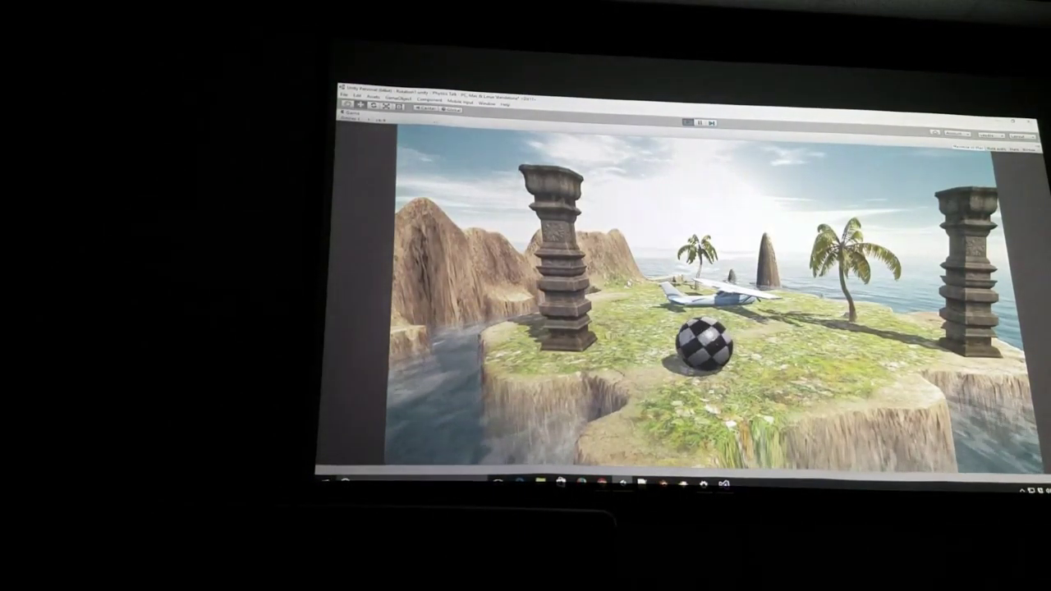
key(Up)
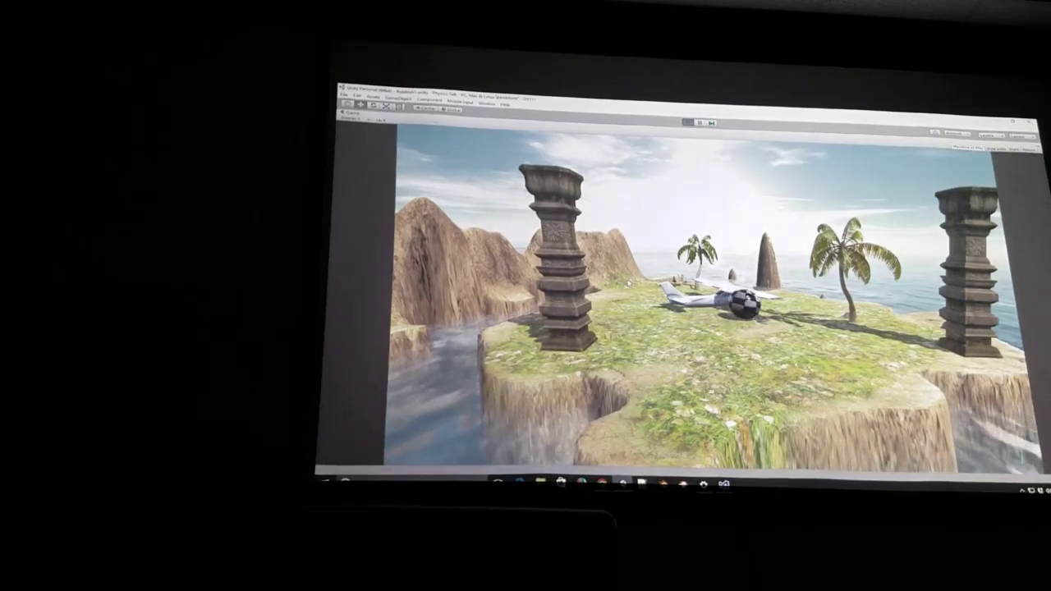
key(Right)
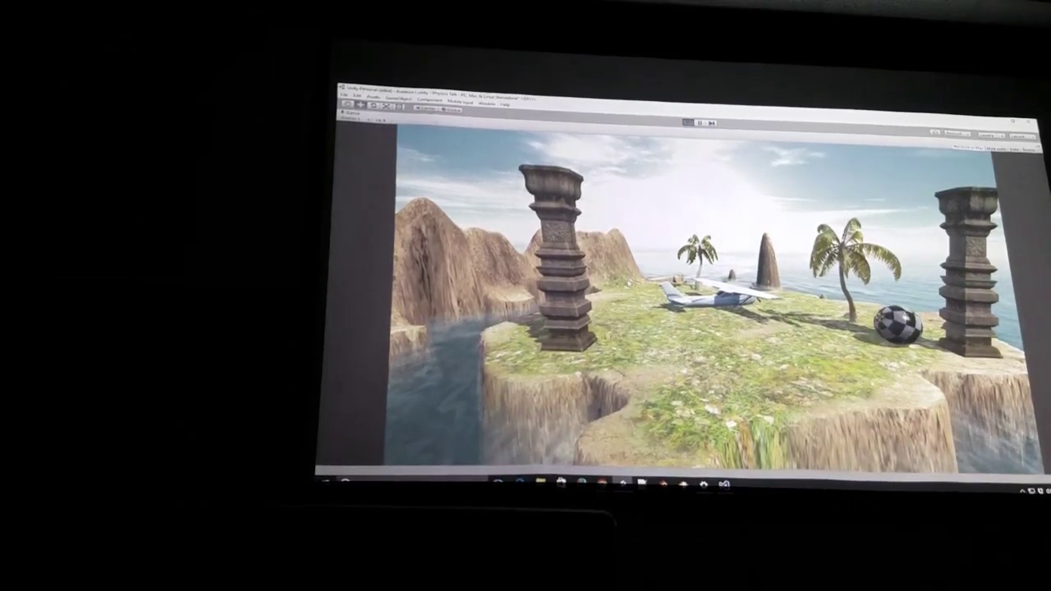
key(Left)
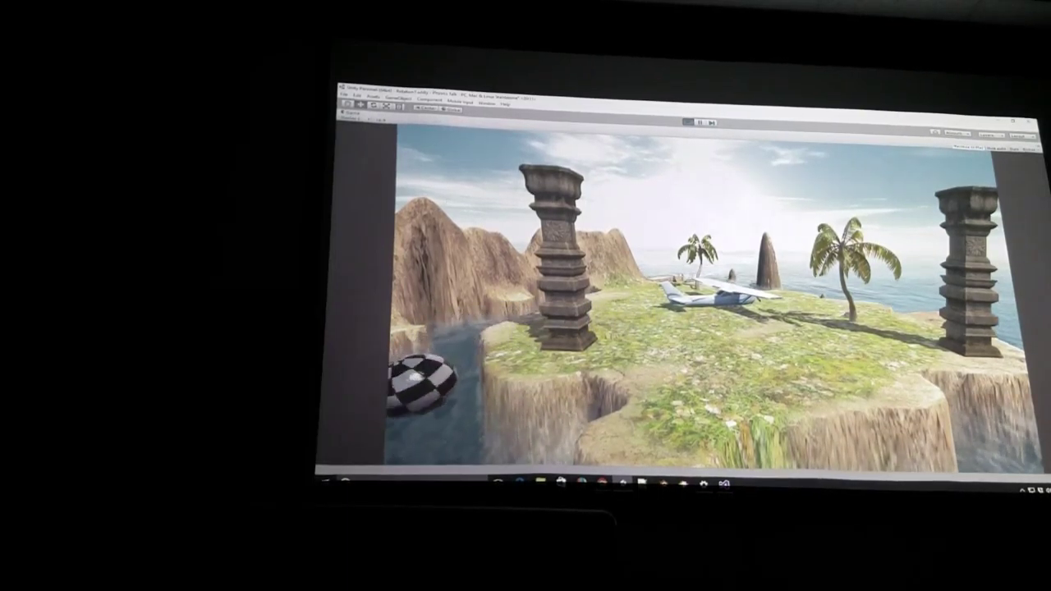
key(ctrl+p)
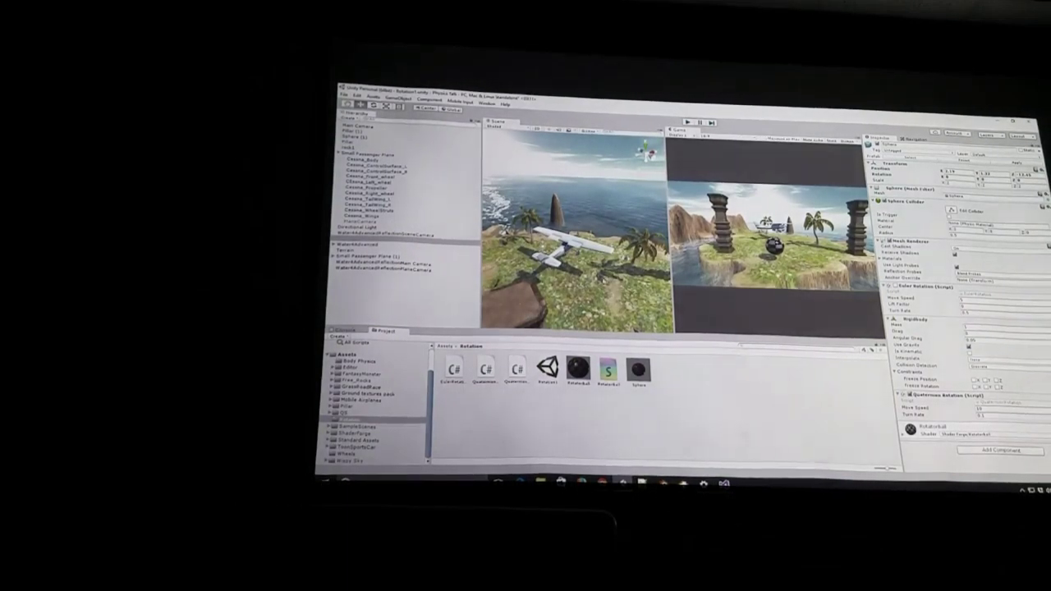
Select and expand Small Passenger Plane (1), check its Quaternion Tilt component, and start Play
right_drag(513, 266, 508, 247)
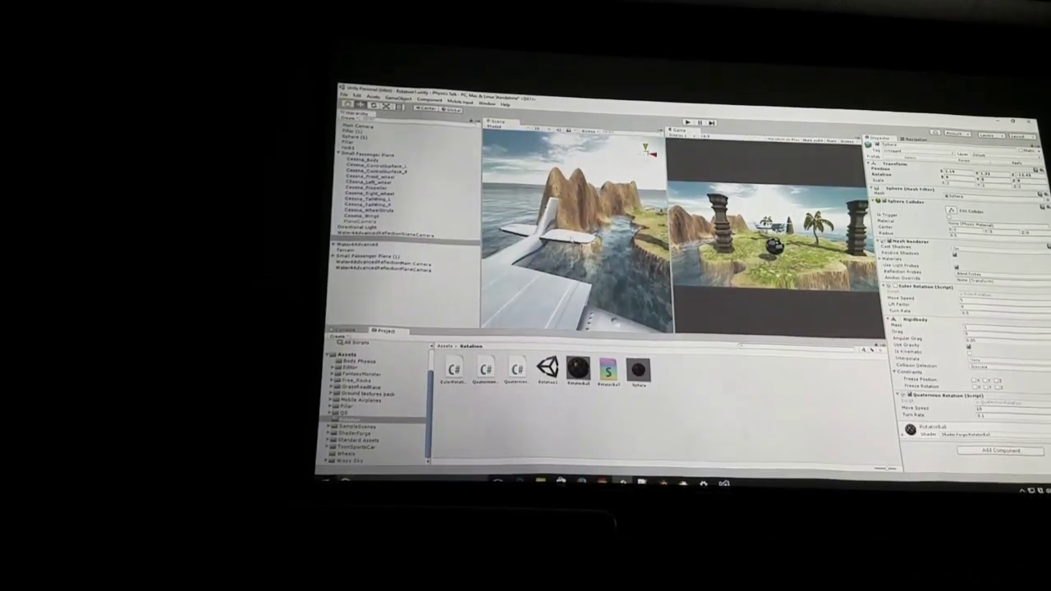
right_drag(506, 246, 566, 246)
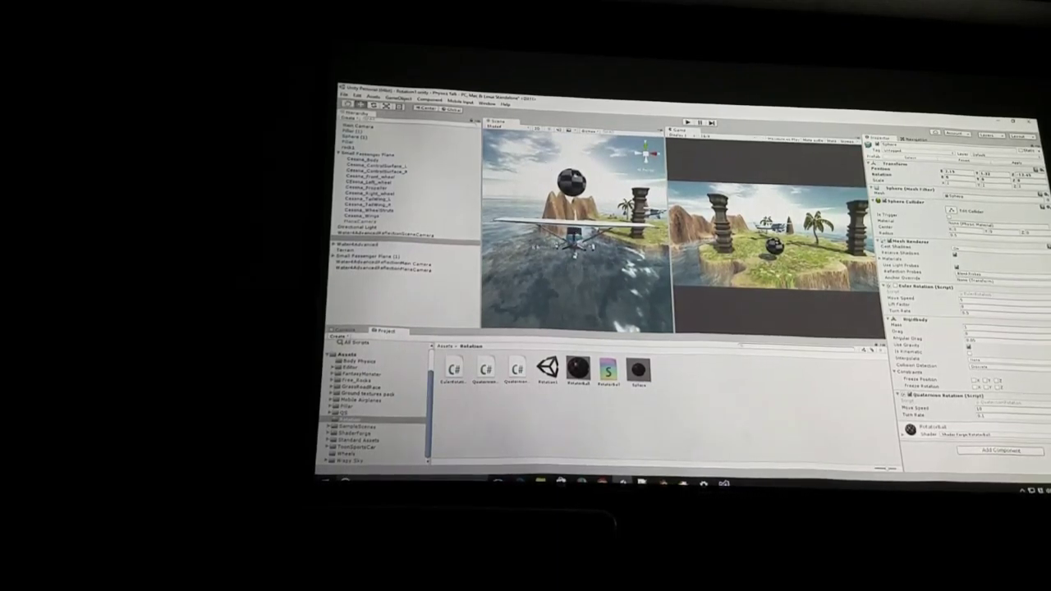
click(373, 257)
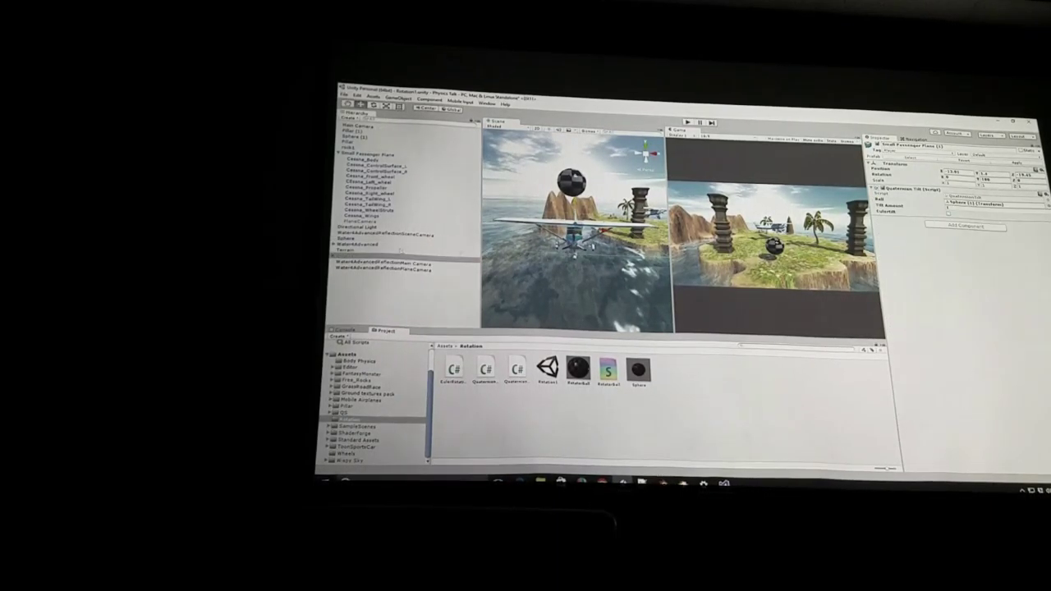
click(334, 257)
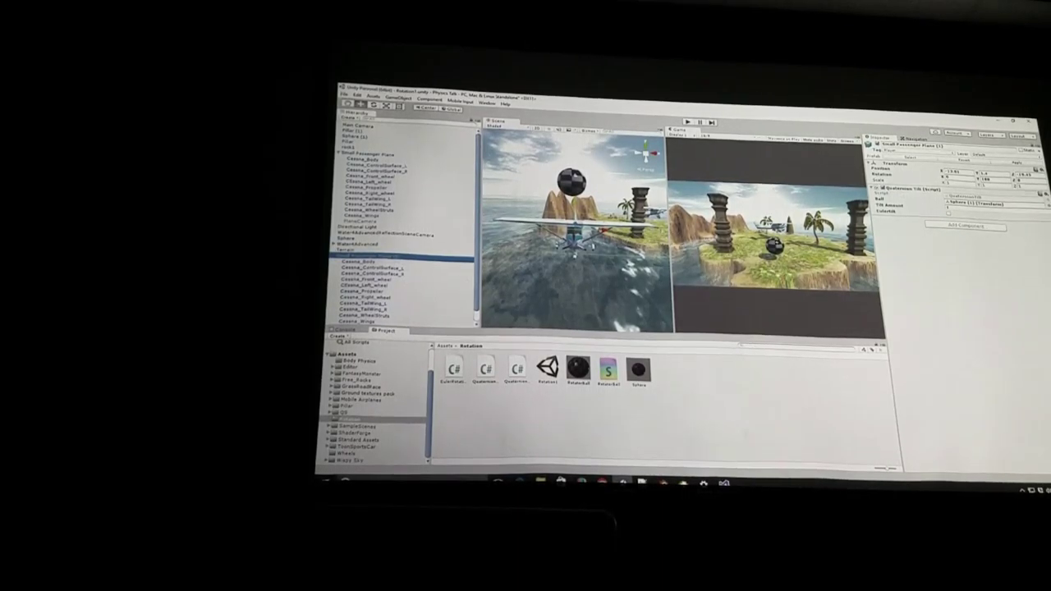
click(950, 215)
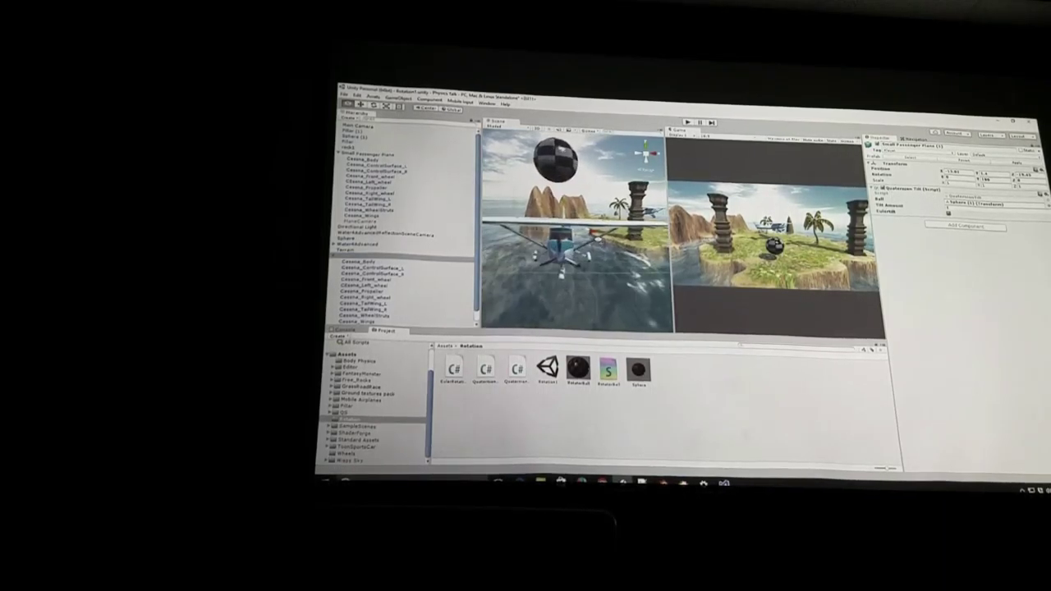
click(688, 122)
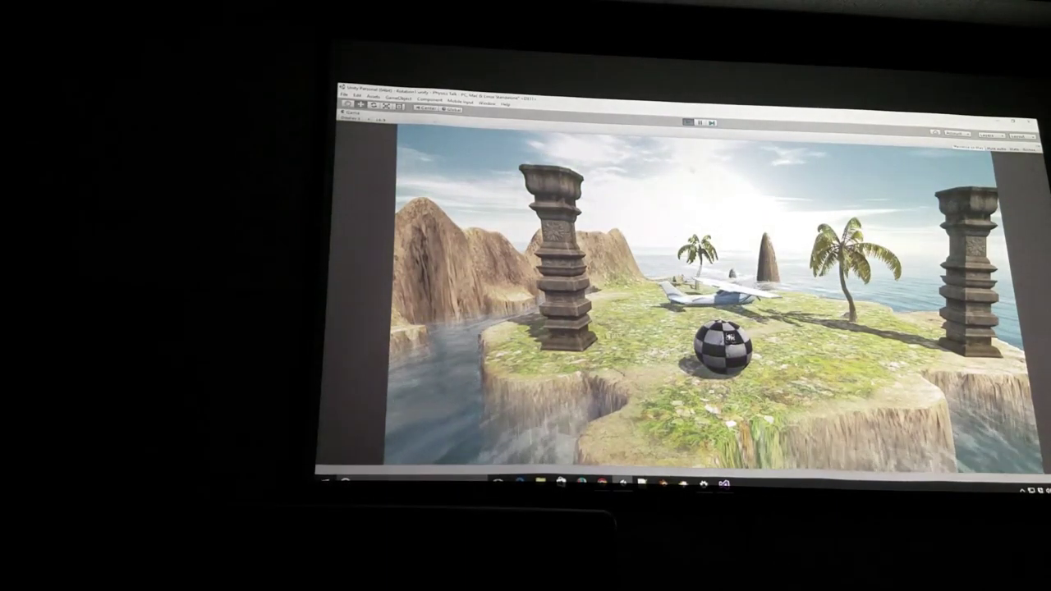
Widen the Scene view past the Game view, test the sphere, and stop Play
key(ctrl+p)
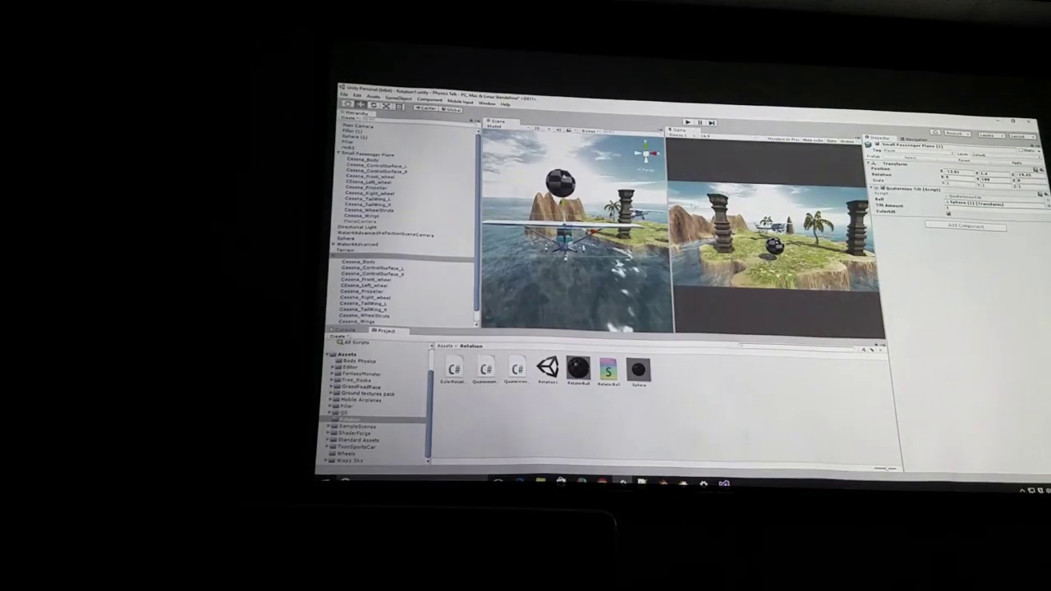
drag(667, 230, 782, 230)
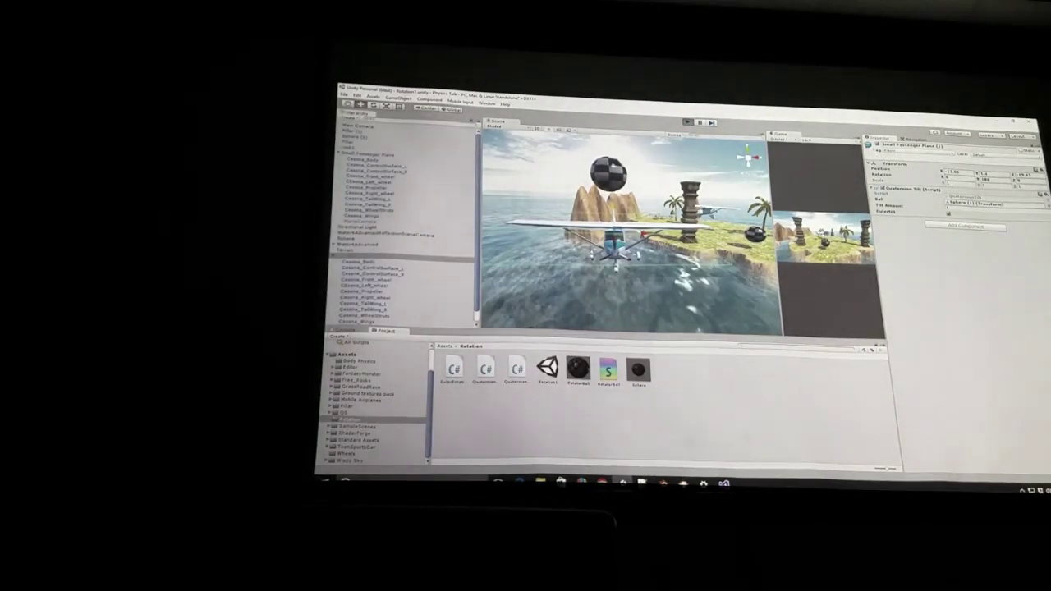
click(353, 138)
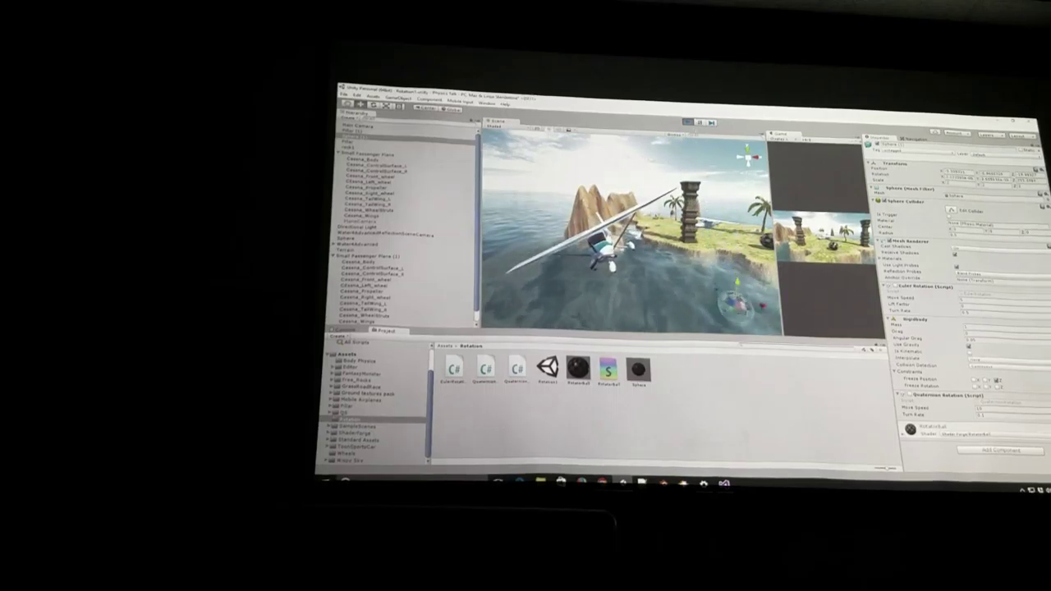
key(ctrl+p)
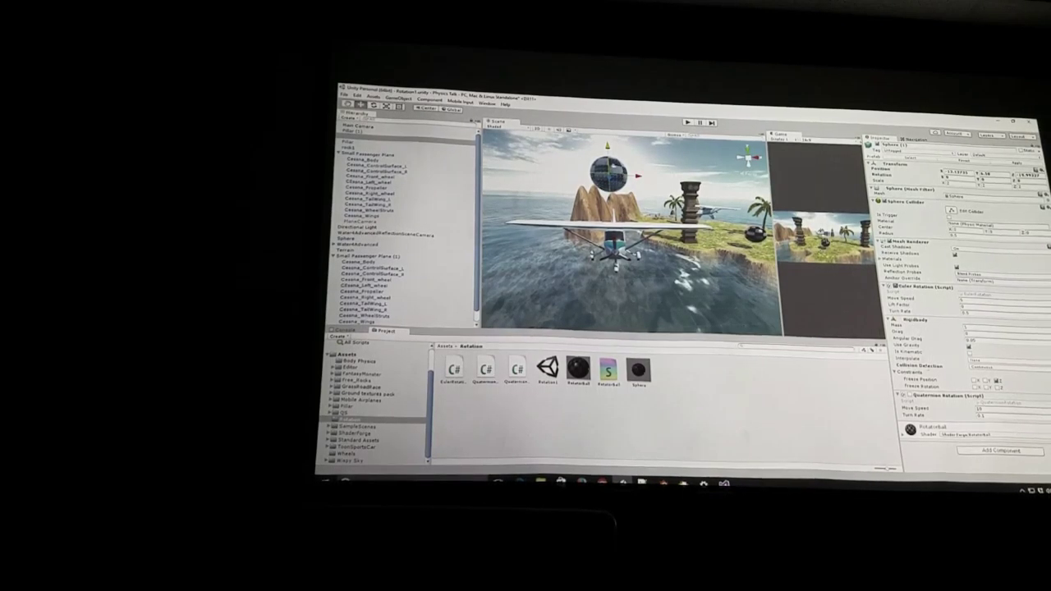
Select Small Passenger Plane (1), toggle ColorAll, and open QuaternionTilt via Edit Script
click(915, 396)
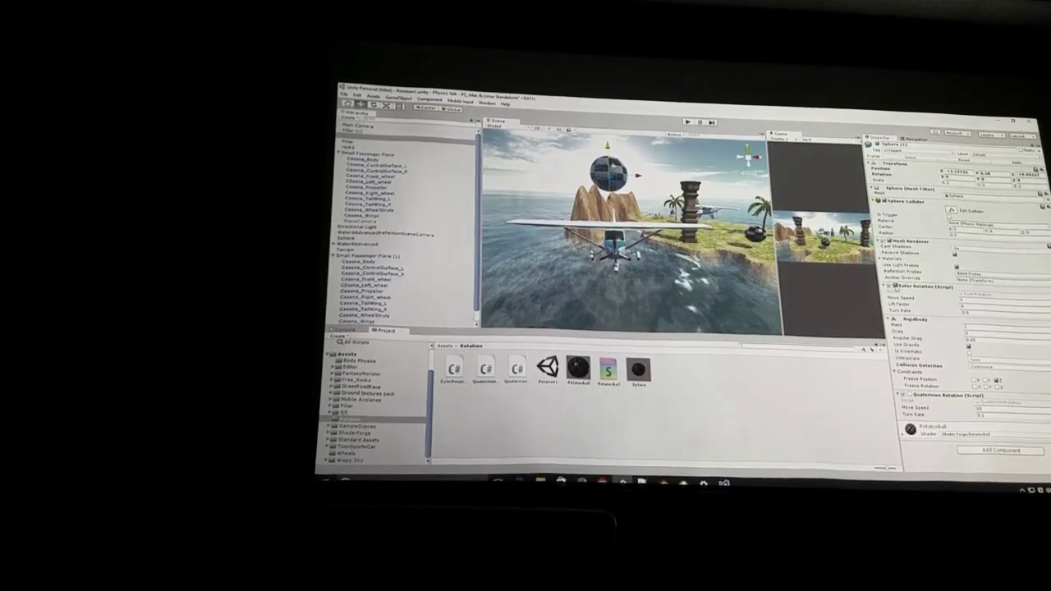
drag(355, 136, 367, 260)
click(361, 258)
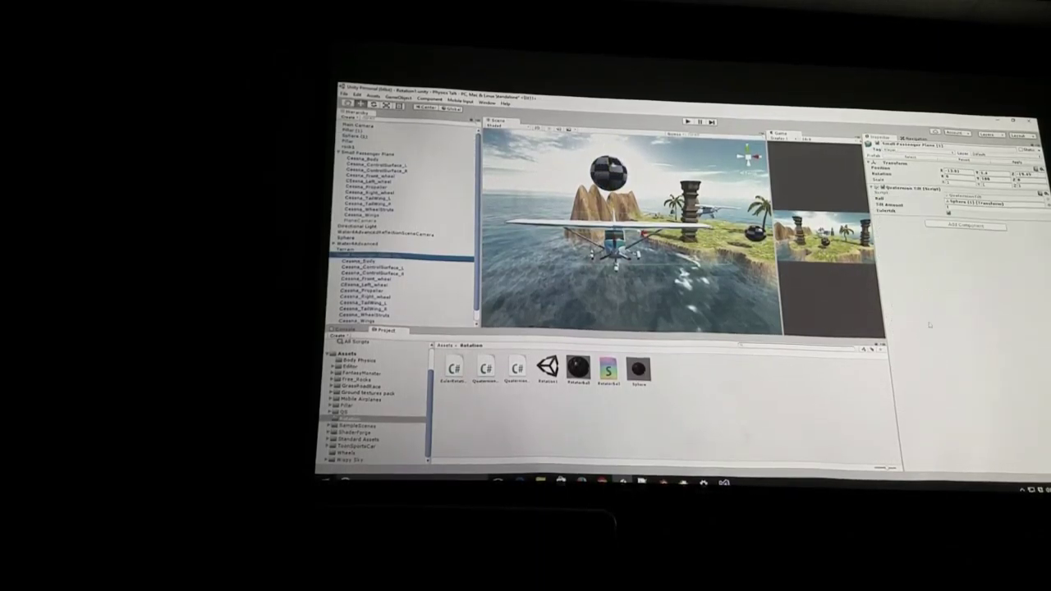
click(948, 213)
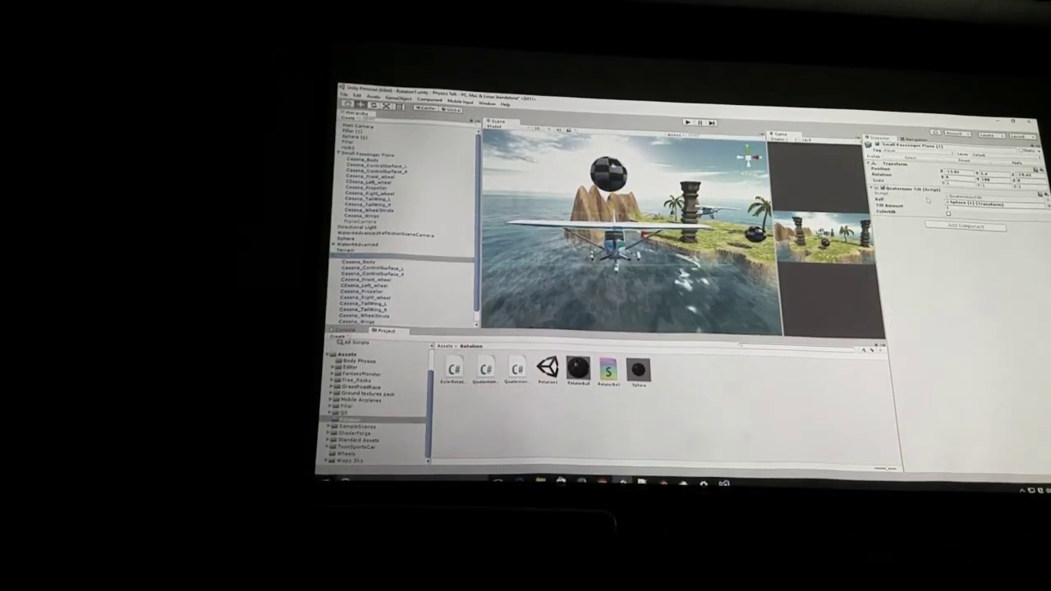
right_click(925, 191)
click(952, 246)
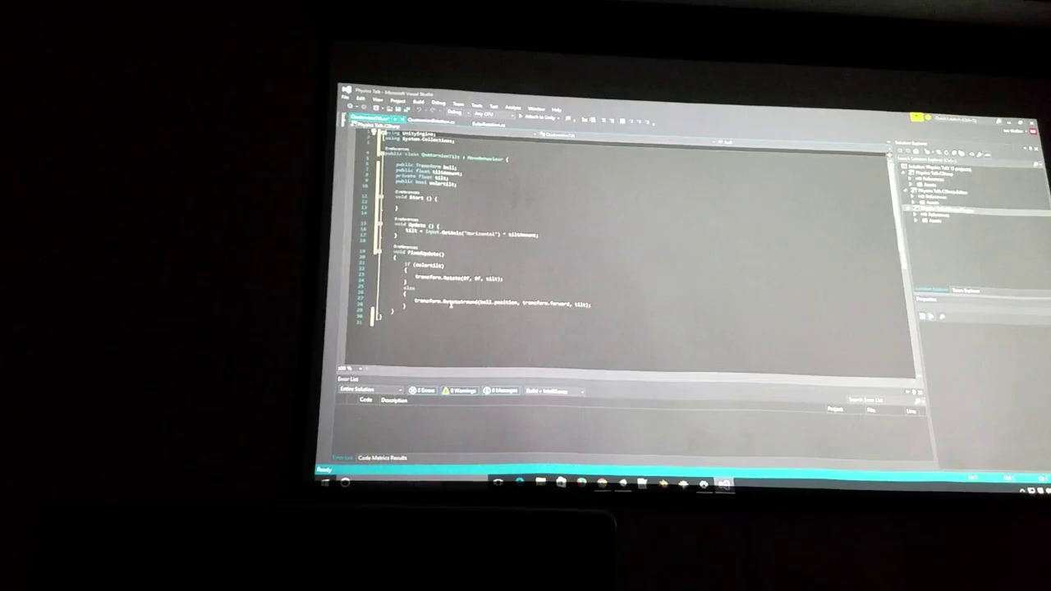
Highlight RotateAround in QuaternionTilt, deselect it, and switch back to Unity
double_click(450, 304)
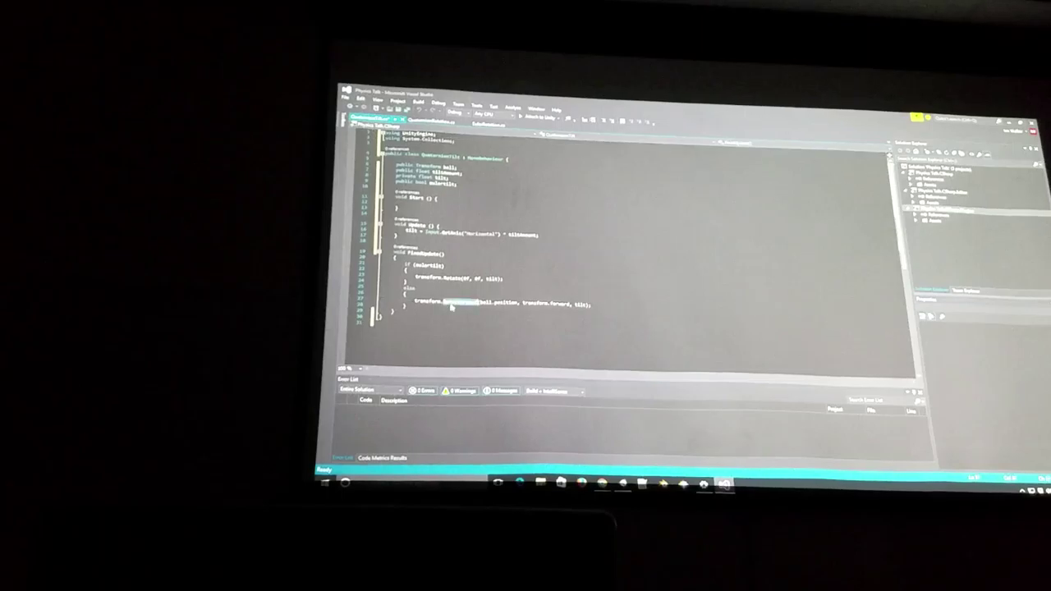
click(479, 303)
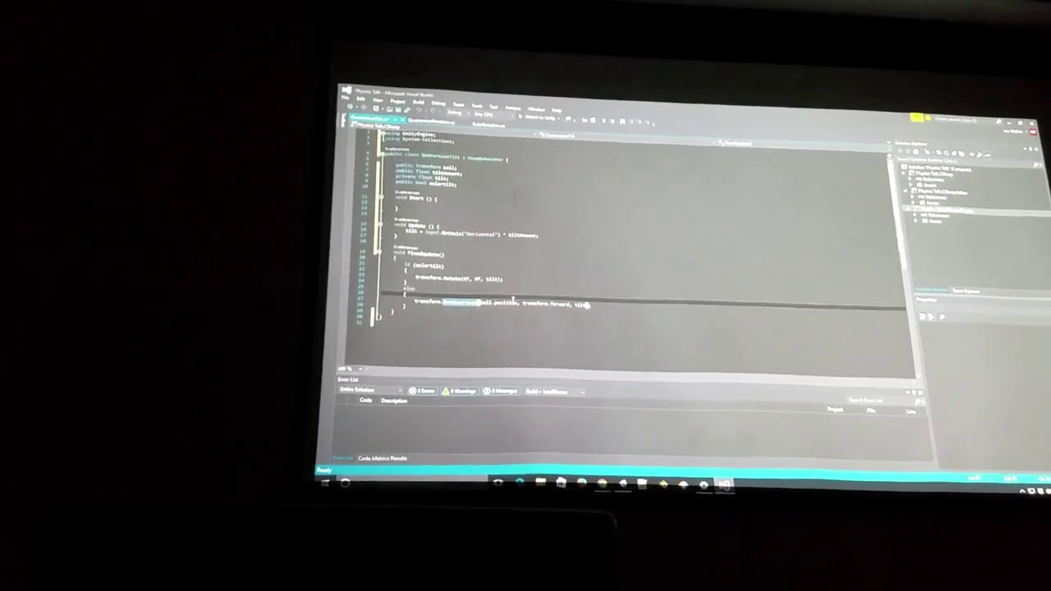
key(alt+Tab)
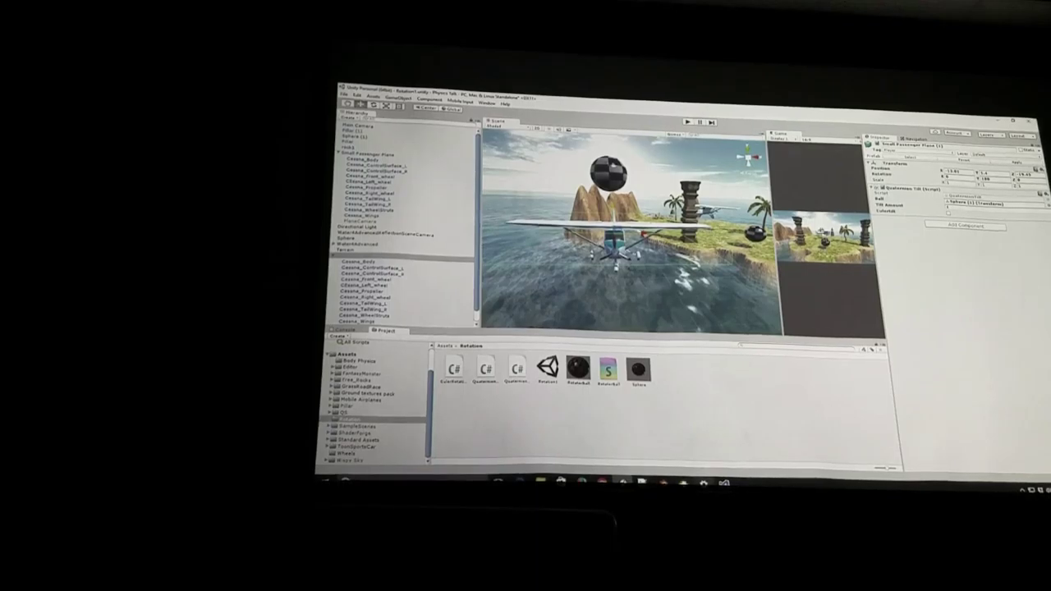
key(alt+Tab)
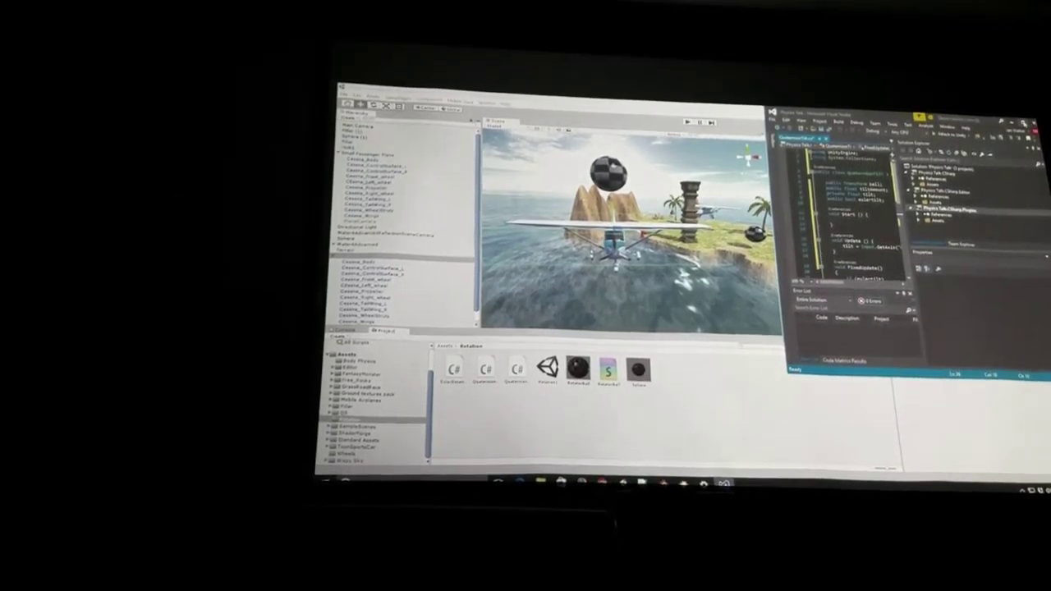
key(super+Up)
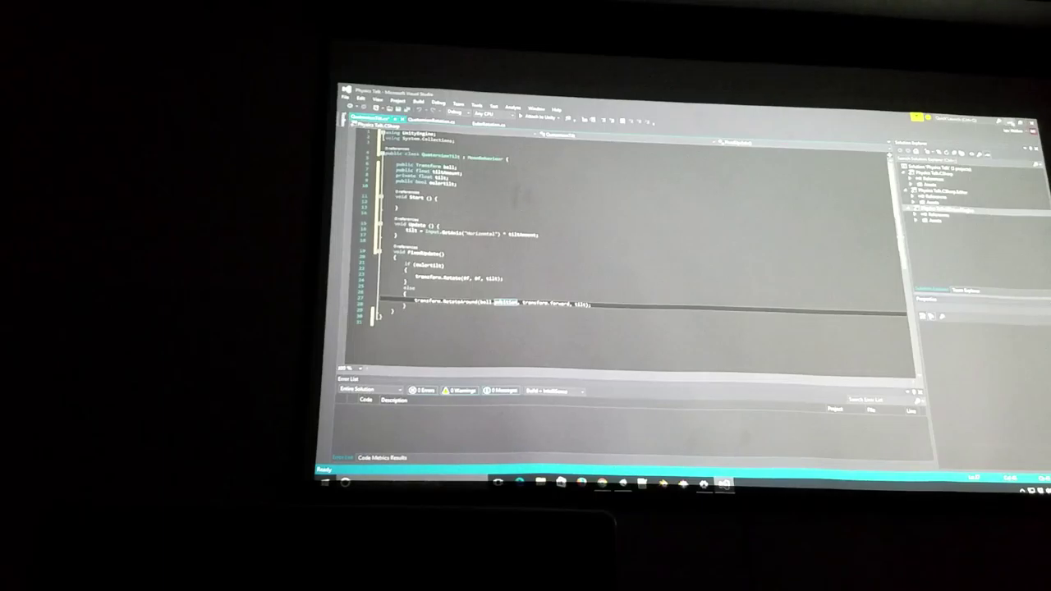
Back in Unity, open the Quaternion Tilt script in Visual Studio via Edit Script
key(alt+Tab)
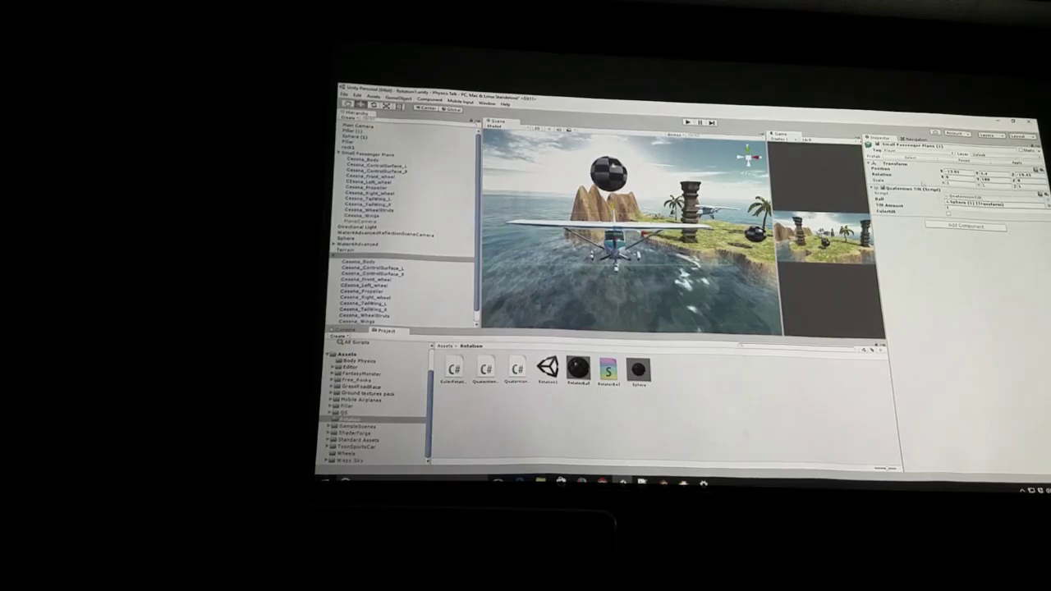
right_click(923, 185)
click(973, 254)
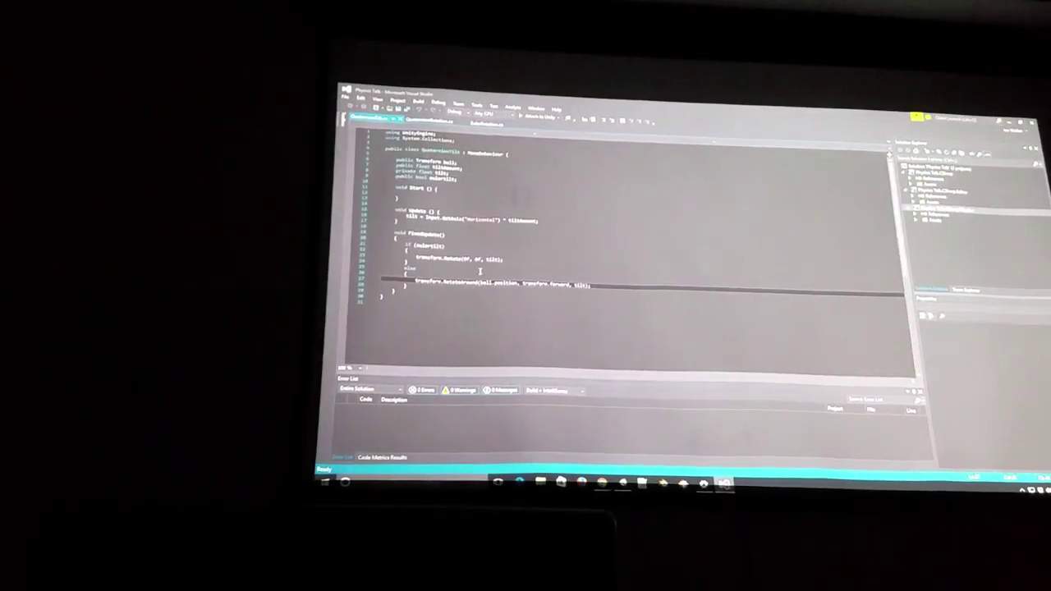
Make the RotateAround pivot ball.position minus a scaled Vector3.down, then start Play in Unity
click(505, 284)
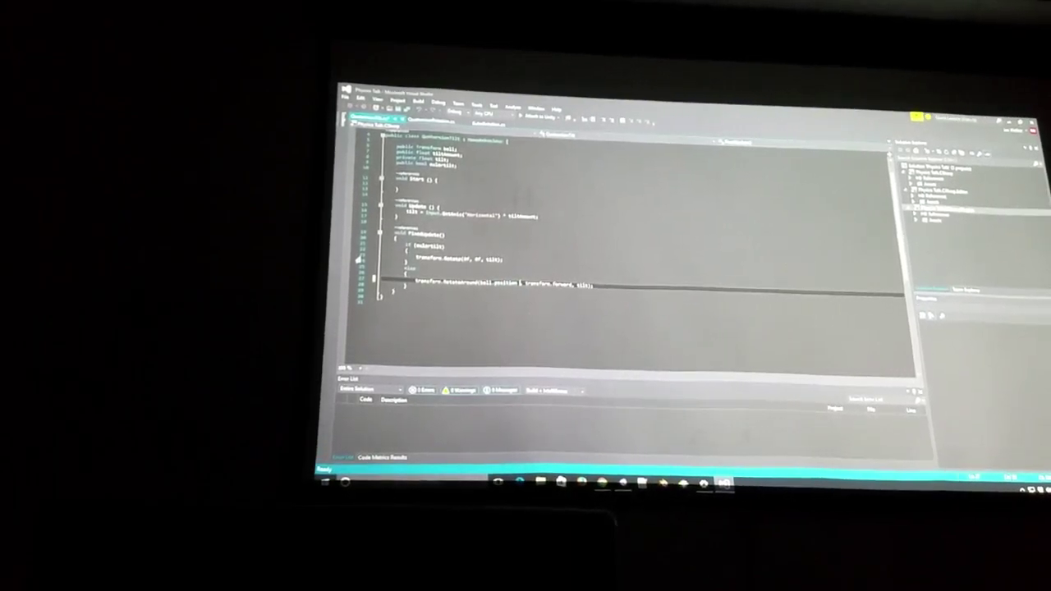
text(- Vec)
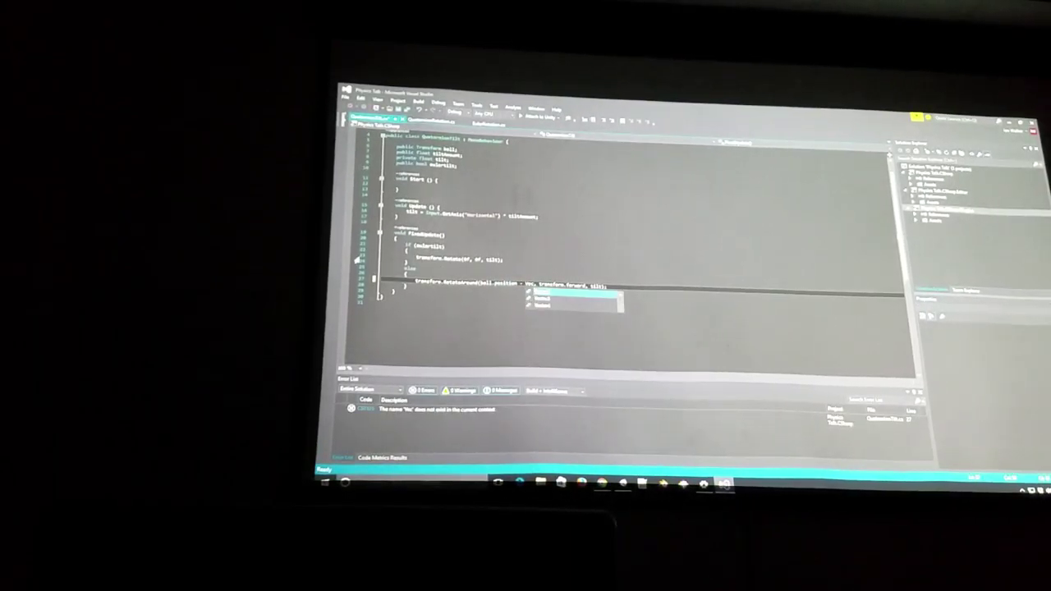
text(tor3.)
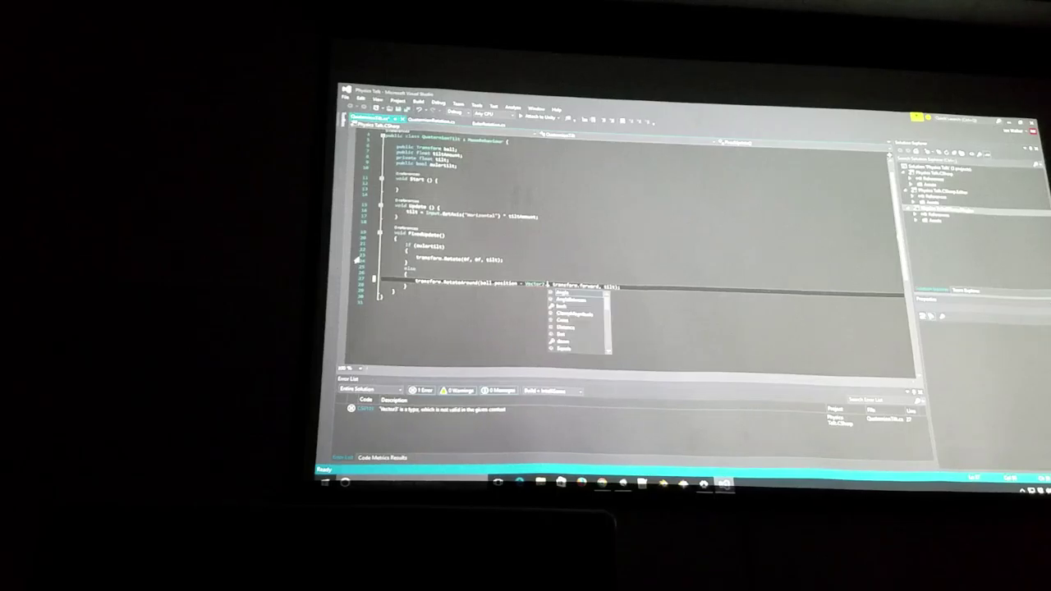
text(cl)
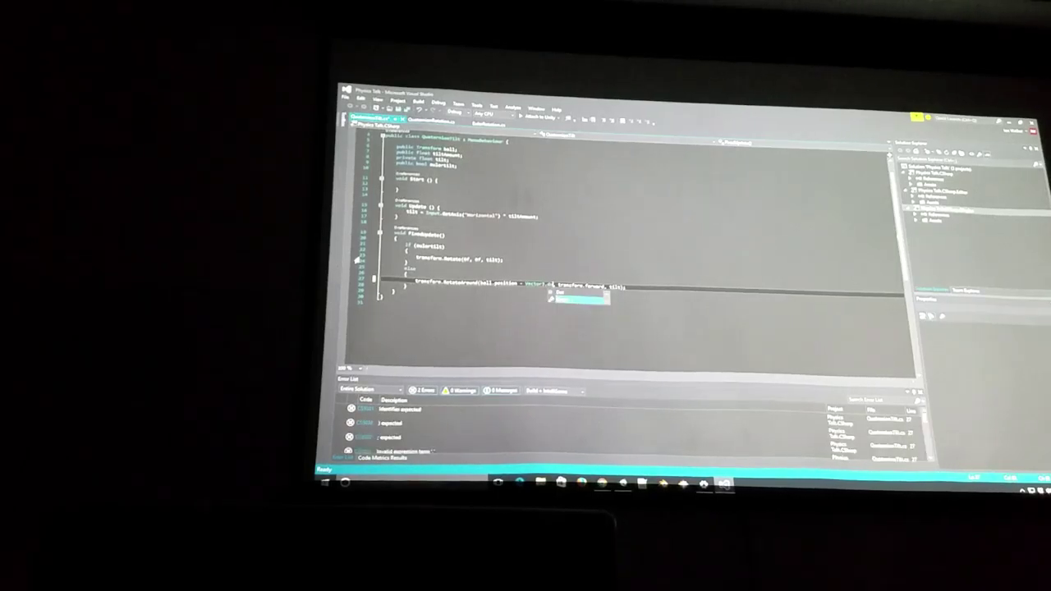
key(Tab)
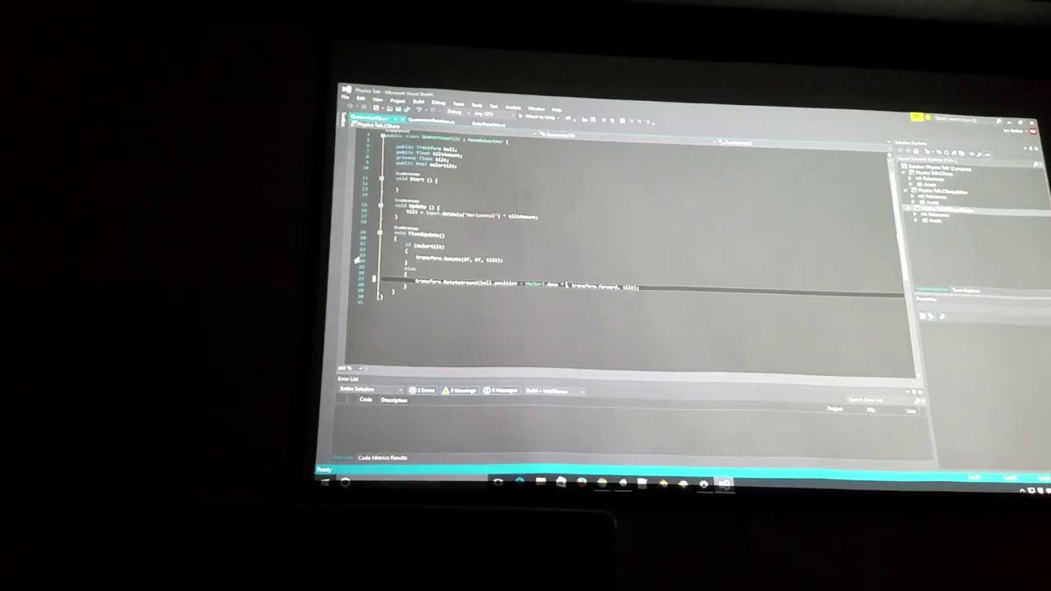
text(0.1f)
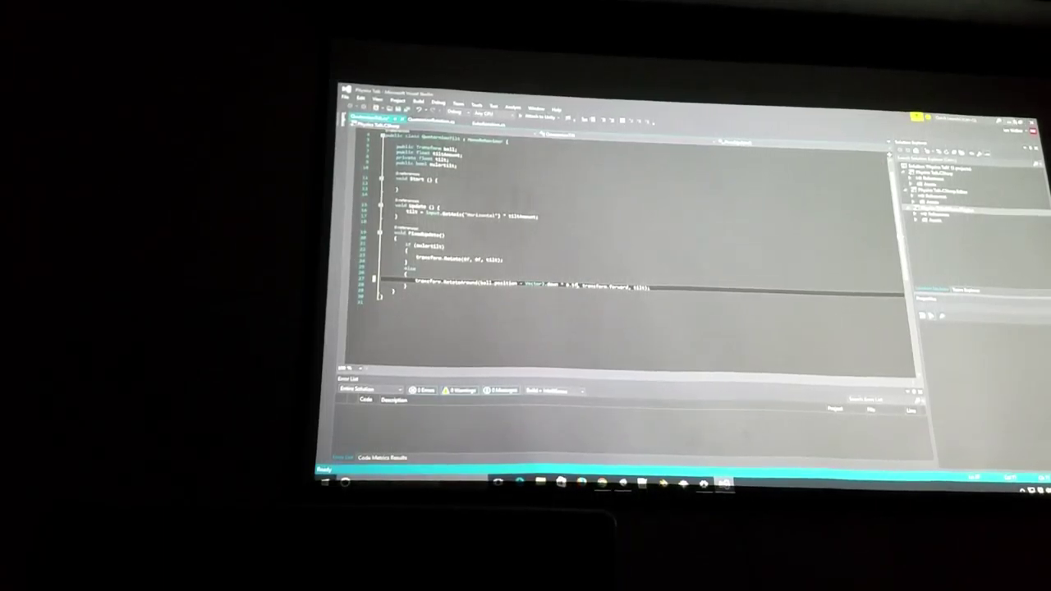
key(alt+Tab)
click(688, 123)
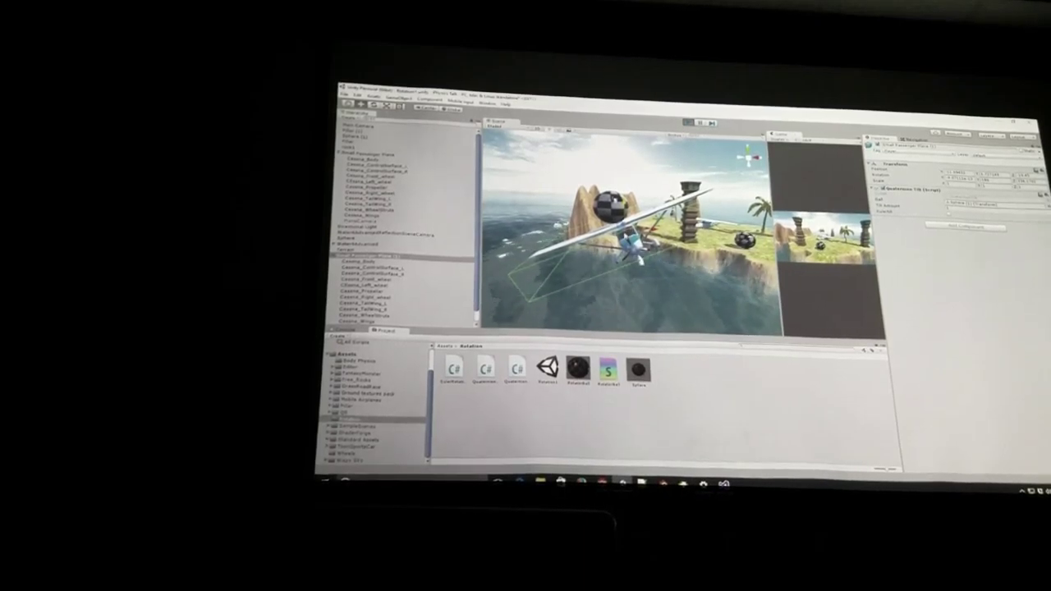
Inspect the sphere and the Terrain in the Hierarchy while the plane circles the ball
click(610, 210)
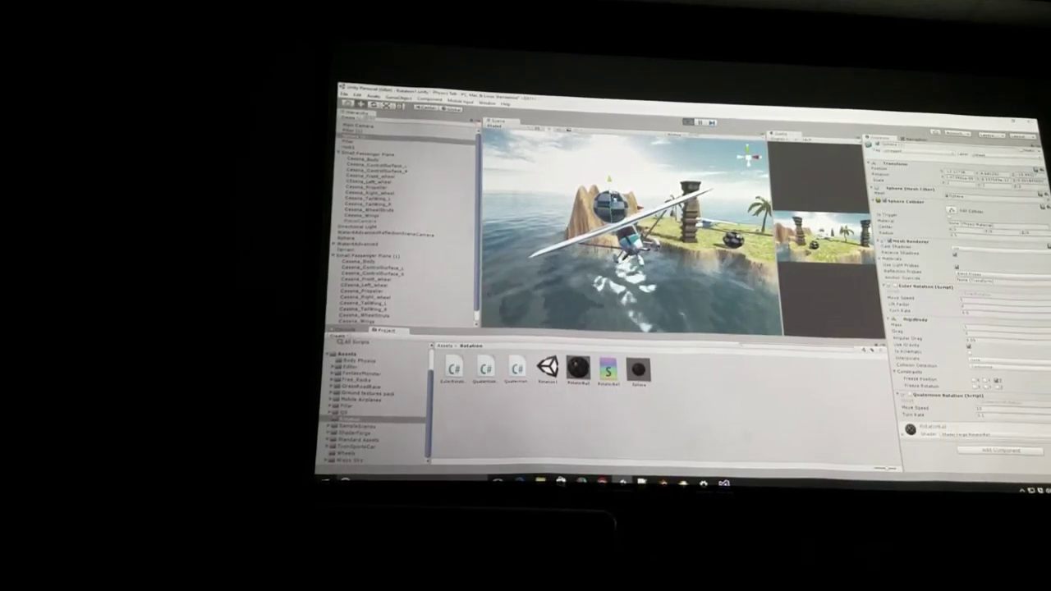
click(699, 246)
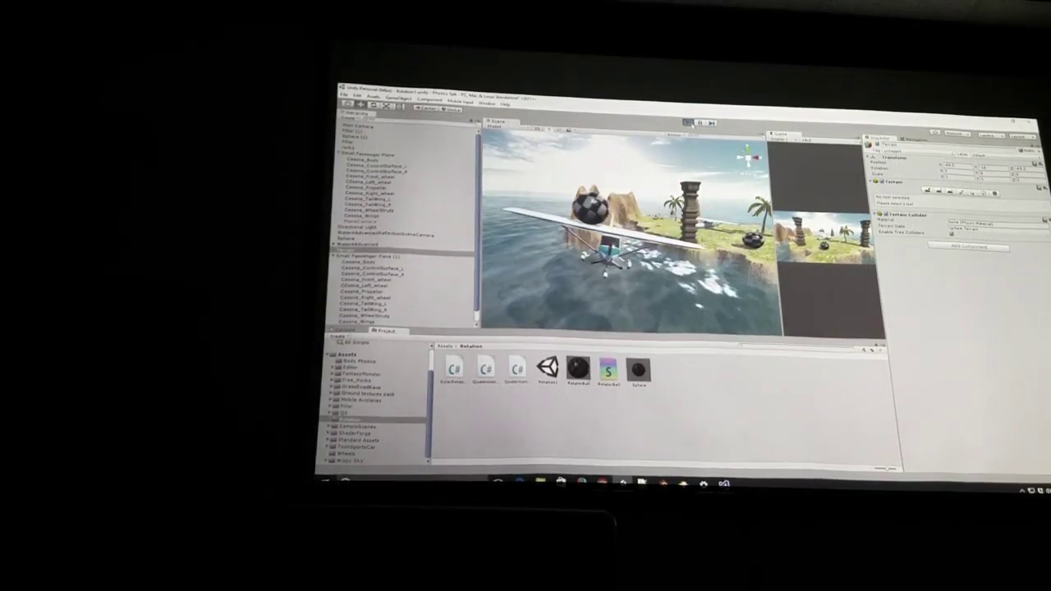
Drop the multiplier so the pivot uses plain Vector3.down, save, and return to Unity
key(alt+Tab)
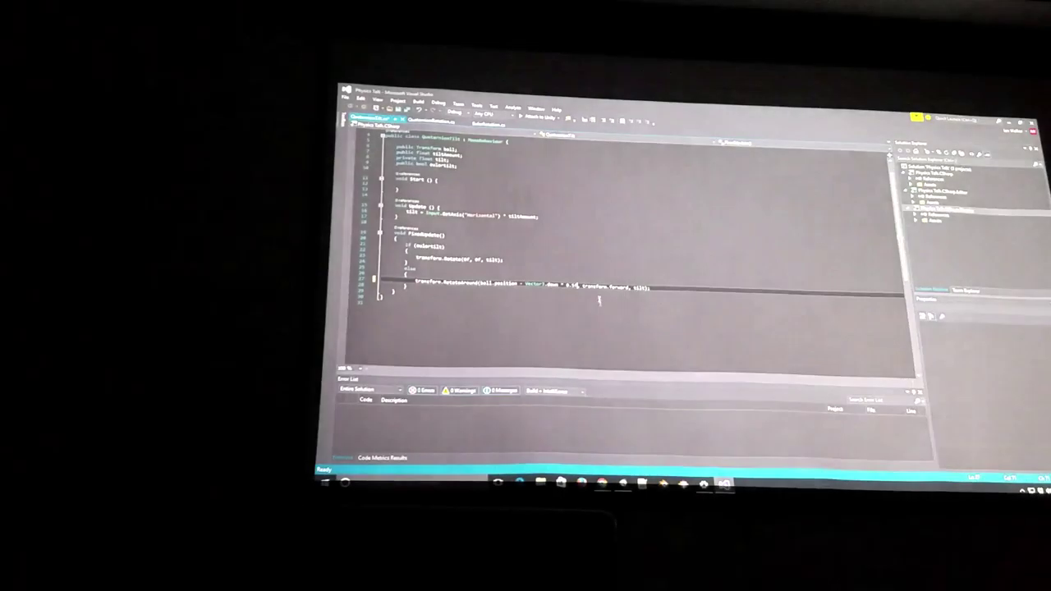
key(BackSpace)
key(BackSpace)
key(BackSpace)
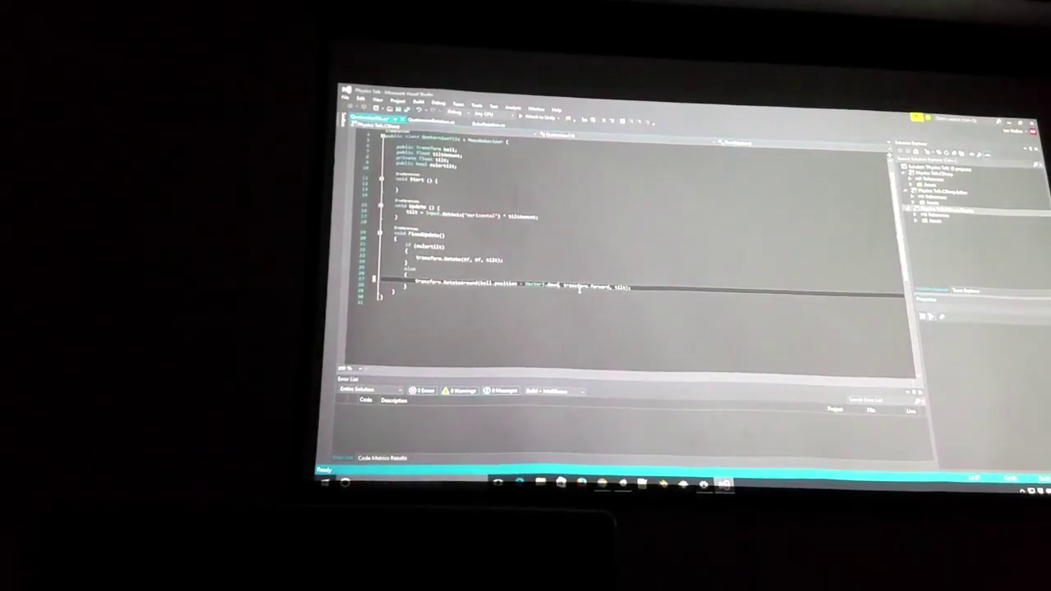
key(ctrl+s)
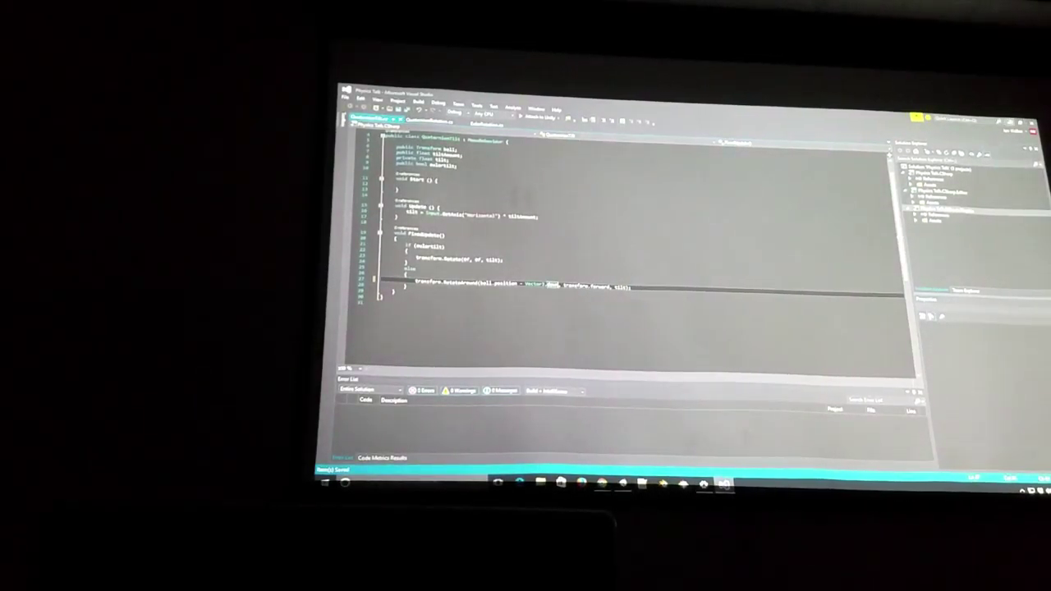
key(alt+Tab)
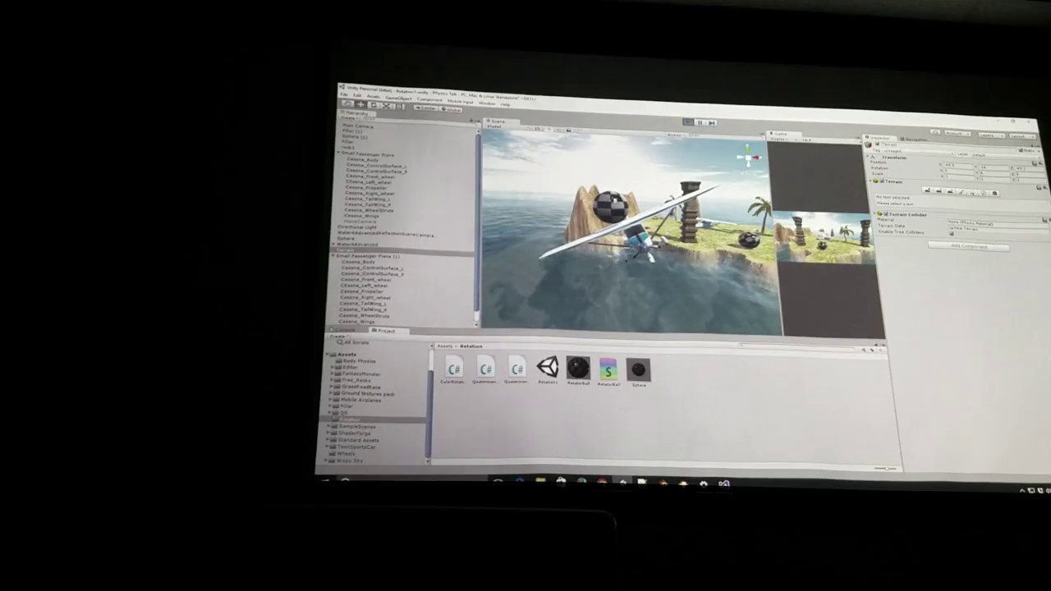
Select the sphere during play, then stop Play mode with Ctrl+P
click(346, 238)
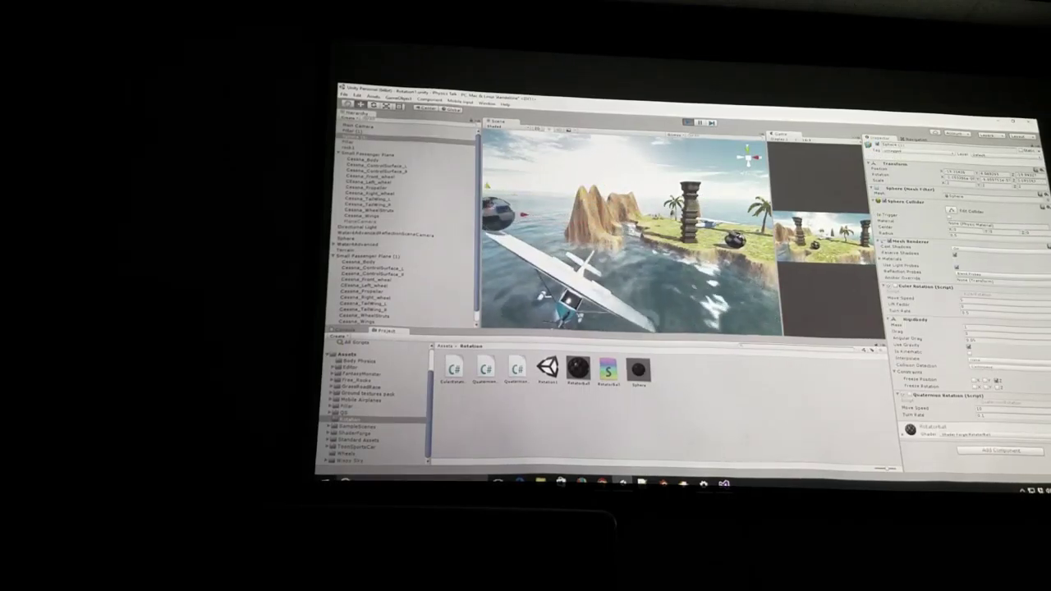
key(ctrl+p)
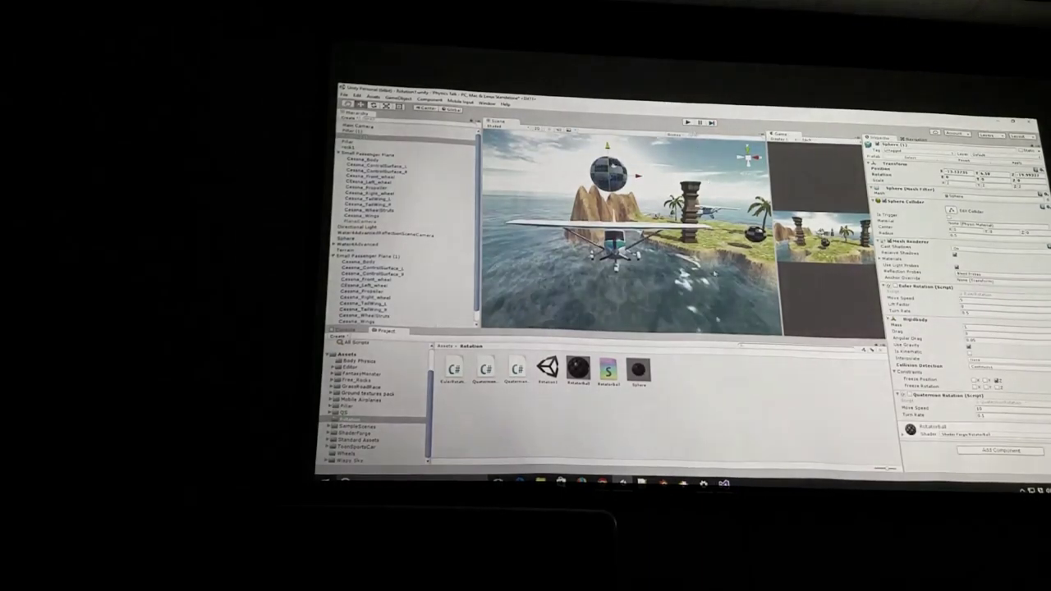
Switch the pivot to ball.position plus Vector3.down, save, and clear Unity's selection
key(alt+Tab)
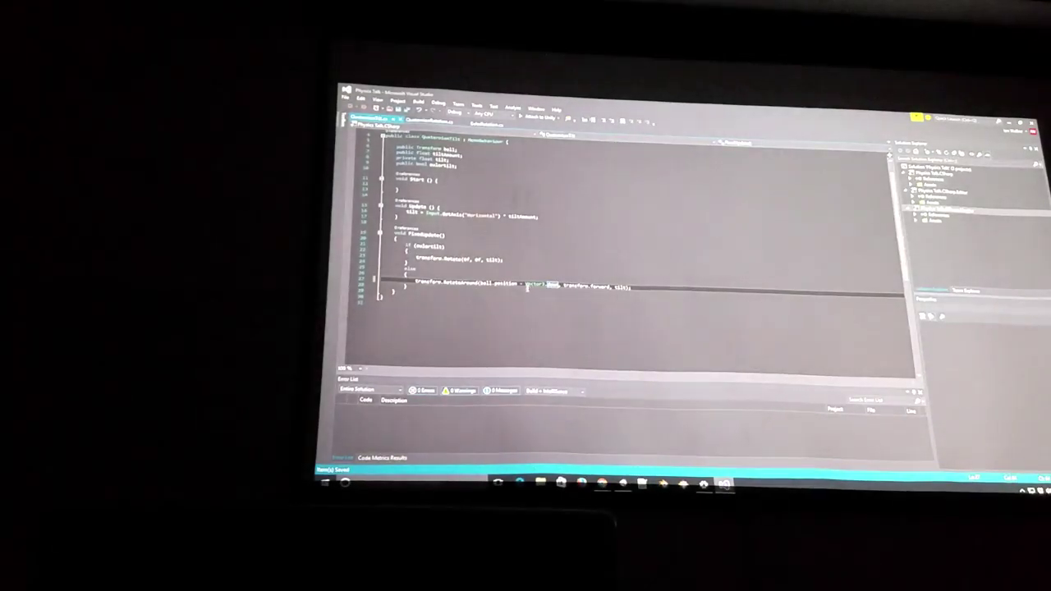
text(+)
key(shift+Left)
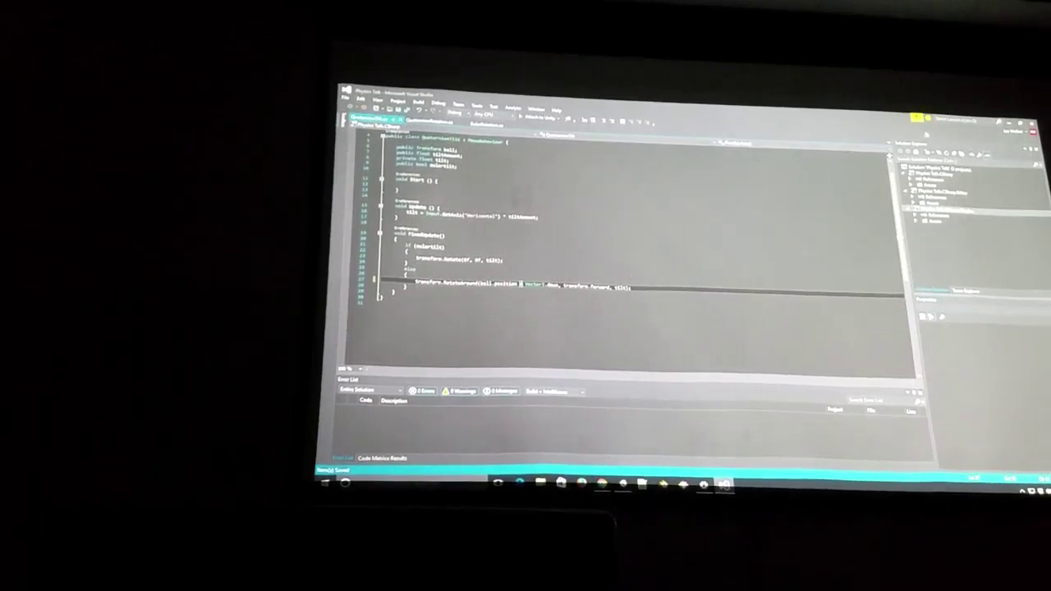
key(alt+Tab)
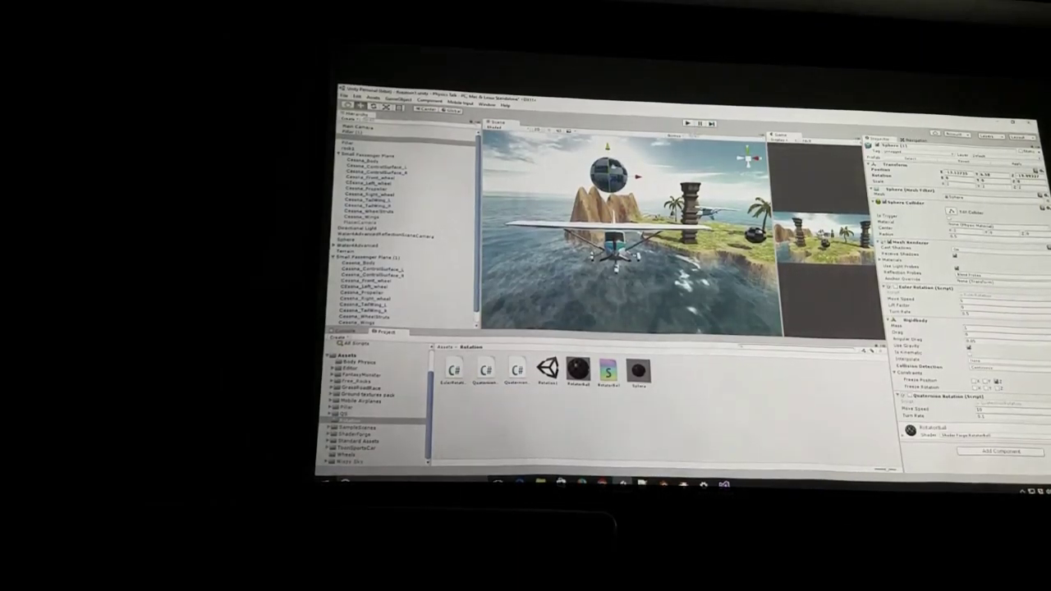
click(421, 401)
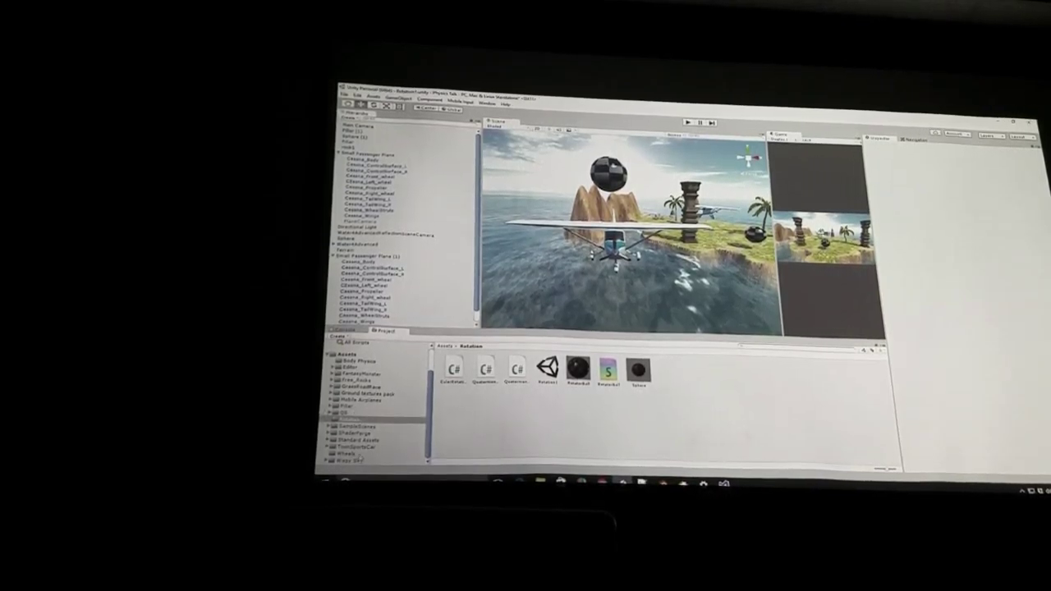
Load the Wheels scene without saving, orbit the view, and select the ToonSportsCar
click(346, 453)
double_click(517, 367)
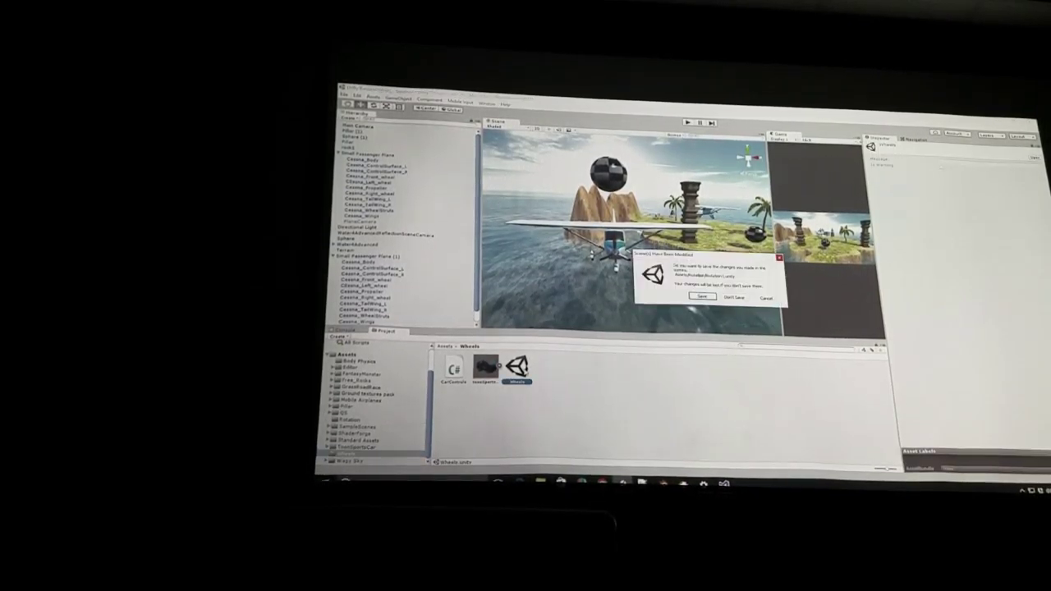
click(733, 300)
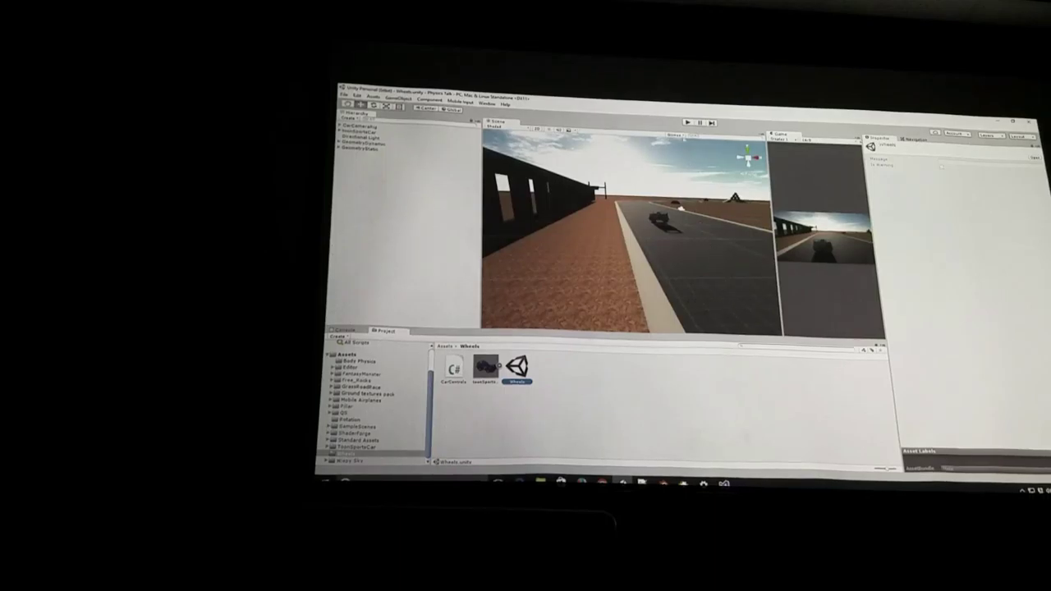
mouse_move(681, 208)
right_down()
mouse_move(680, 277)
mouse_move(639, 274)
right_up()
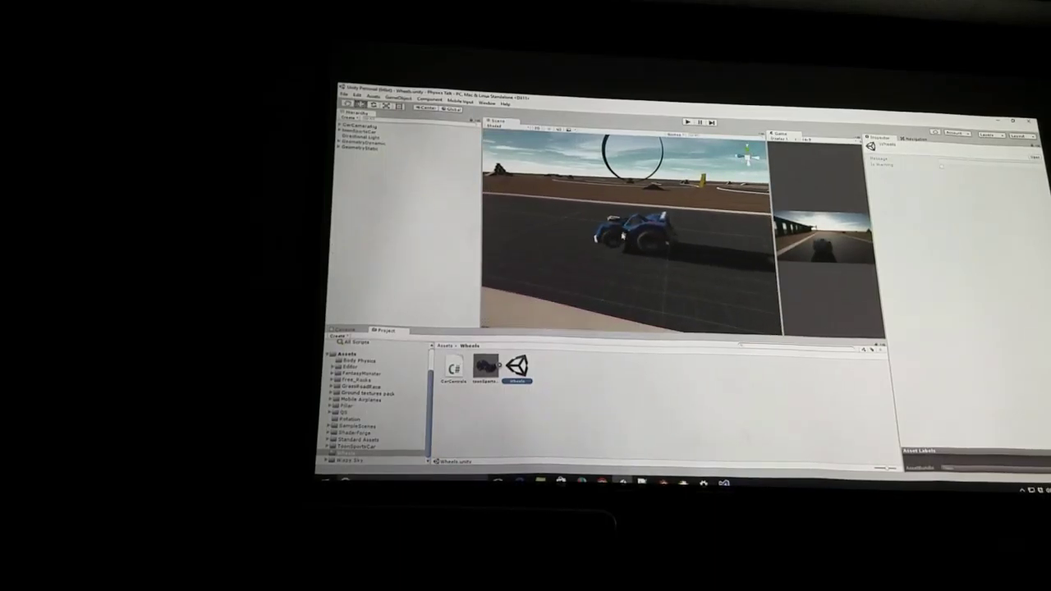
click(637, 238)
scroll(634, 261, up, 2)
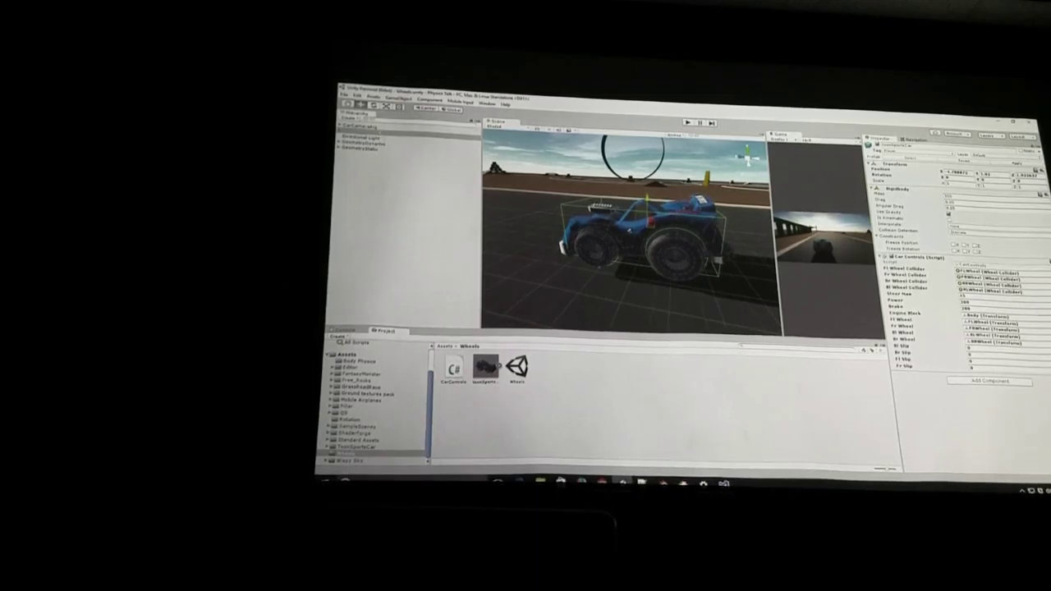
click(374, 131)
Expand ToonSportsCar, select Body, then select and frame the front-left wheel FLWheel
key(Right)
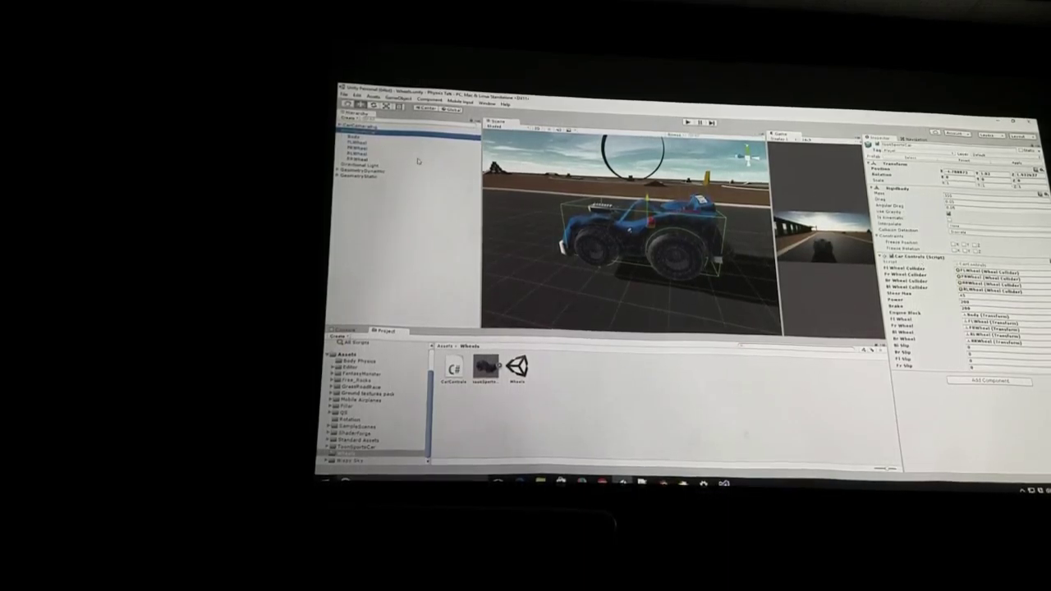
click(396, 139)
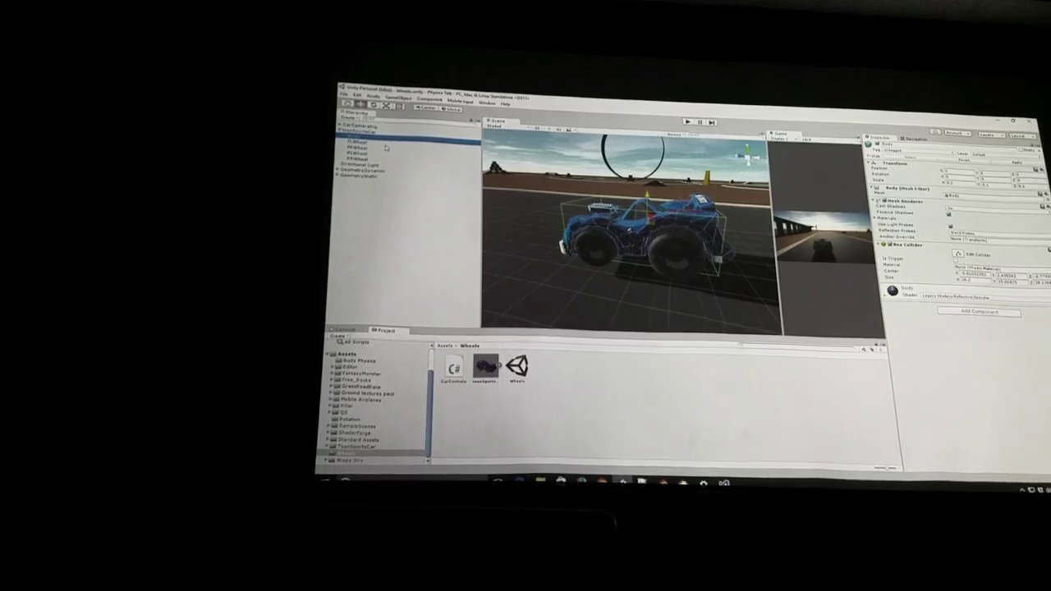
key(Down)
key(f)
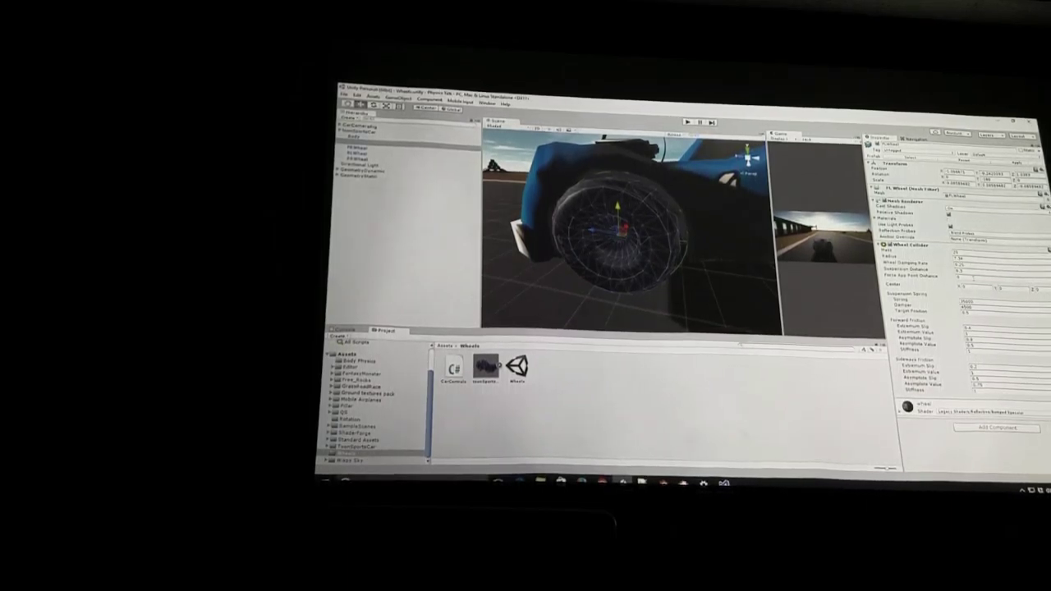
Orbit to view the wheel from below and the car from behind, and widen the Game view
mouse_move(619, 279)
alt+mouse_down()
mouse_move(651, 250)
mouse_move(651, 261)
alt+mouse_up()
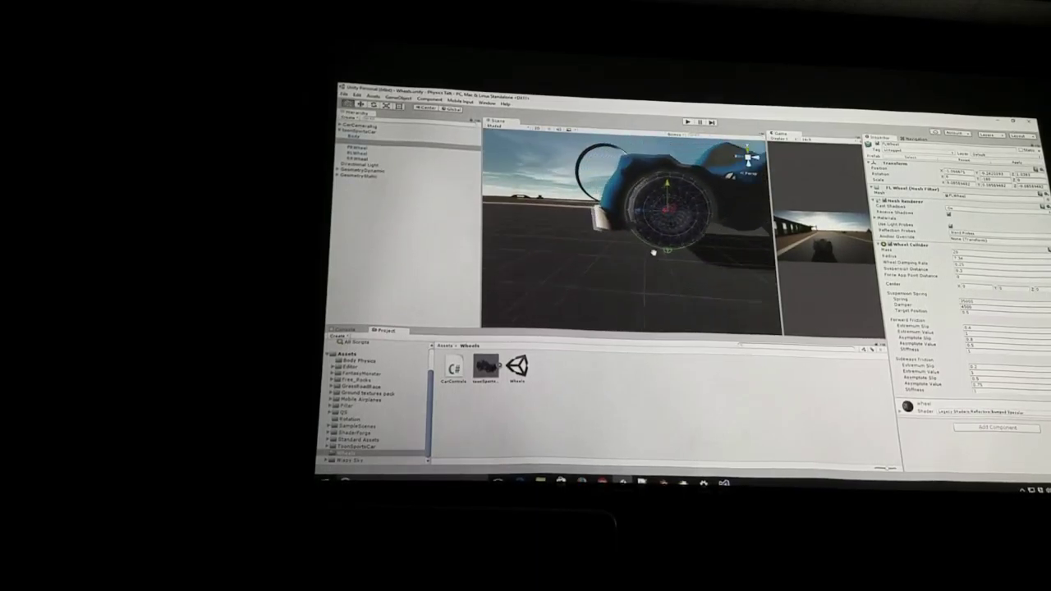
scroll(651, 261, down, 5)
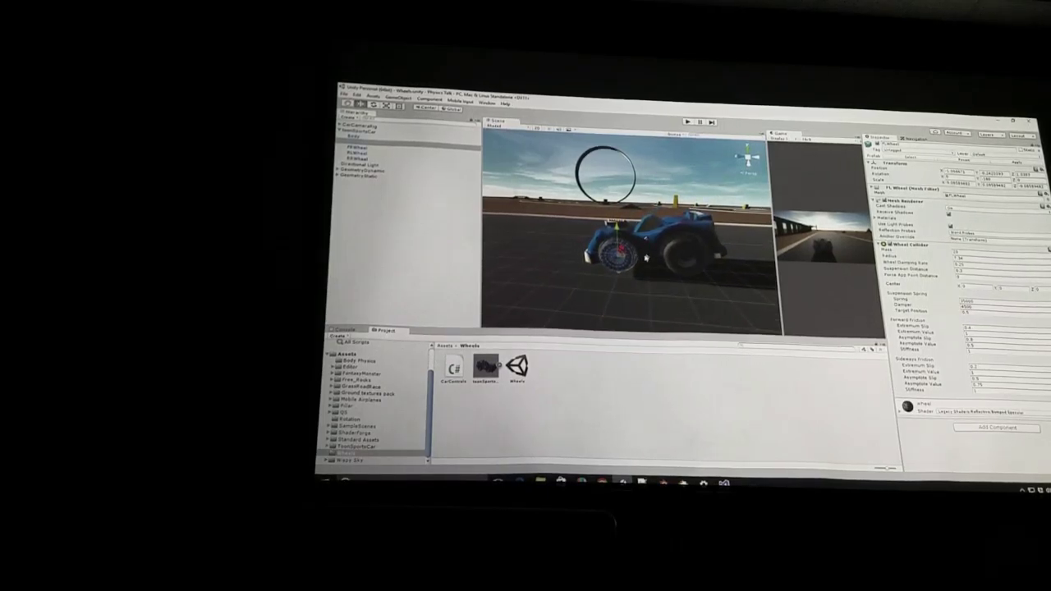
alt+drag(643, 261, 614, 263)
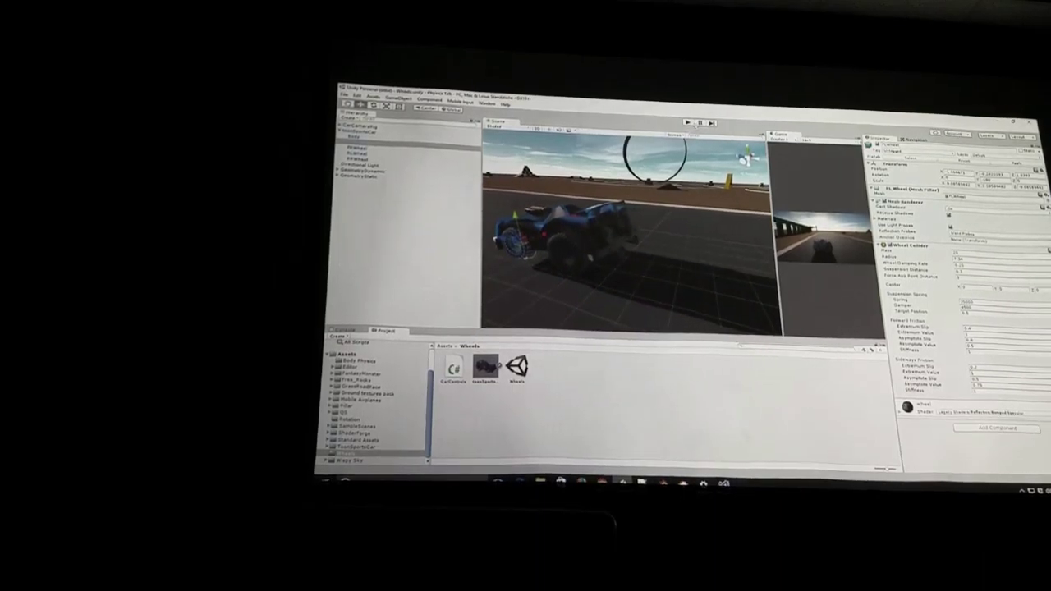
mouse_move(766, 230)
mouse_down()
mouse_move(586, 230)
mouse_move(699, 230)
mouse_up()
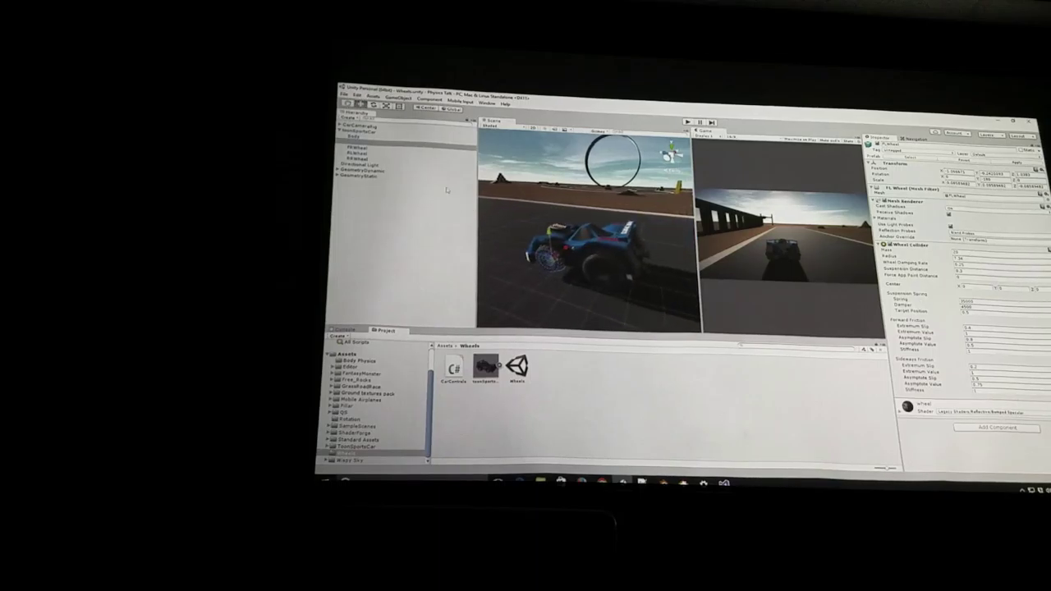
During the test drive, select GeometryDynamic, then reselect ToonSportsCar and centre the view on it
click(369, 133)
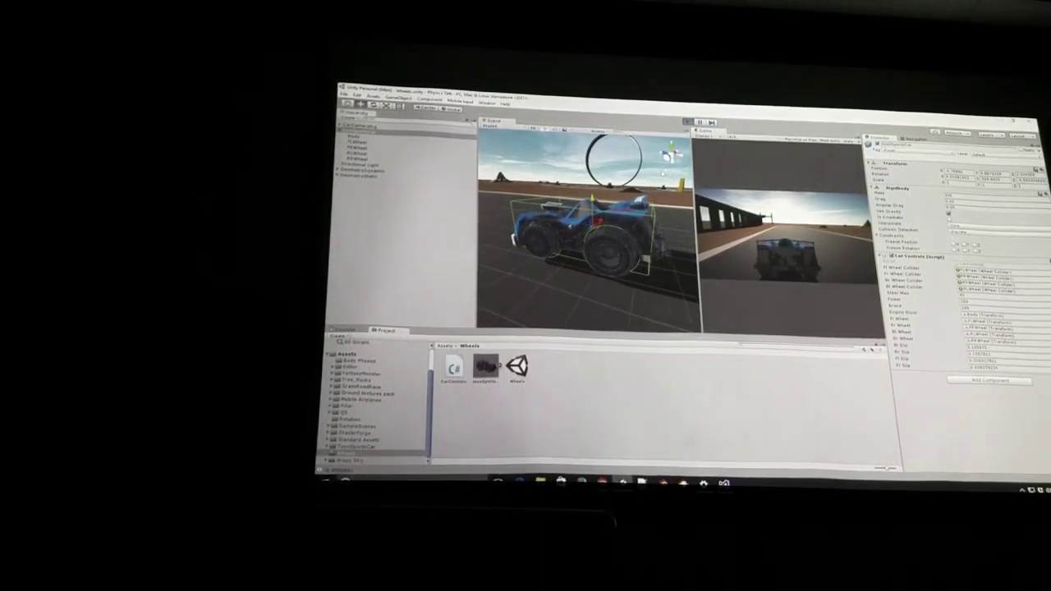
click(424, 171)
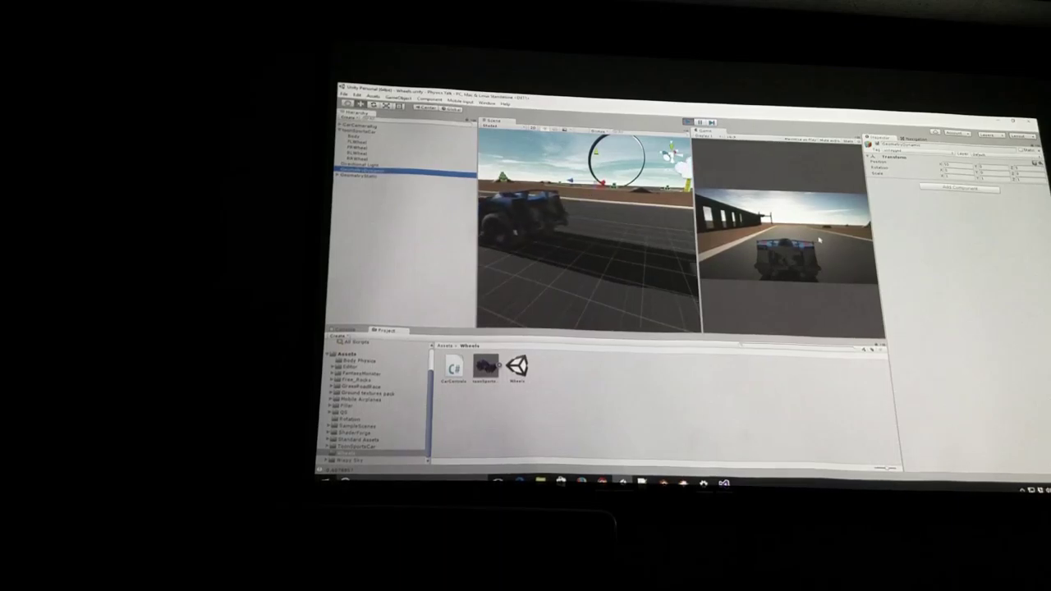
click(434, 131)
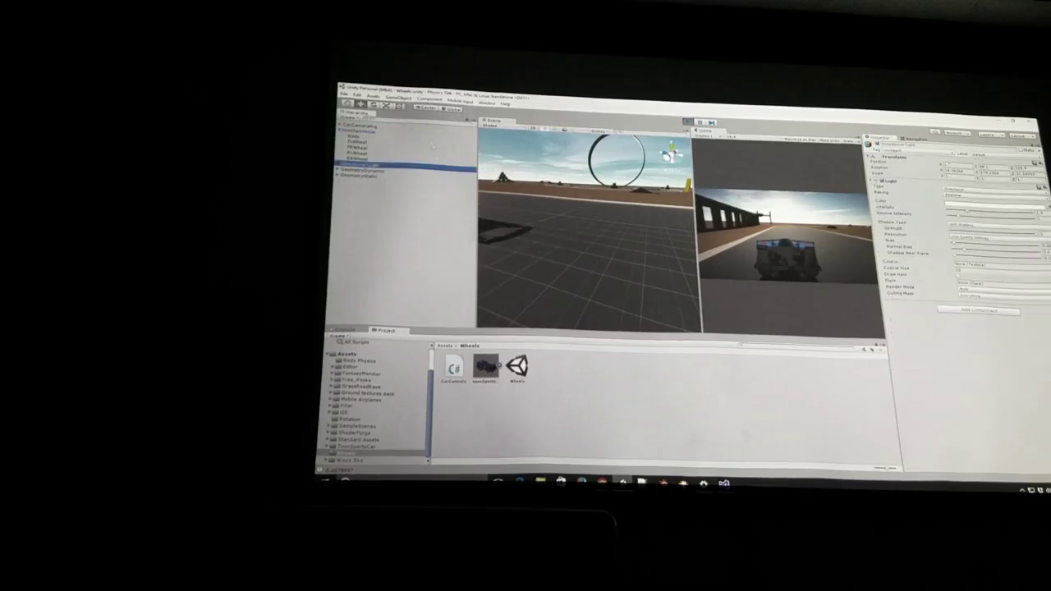
key(shift+f)
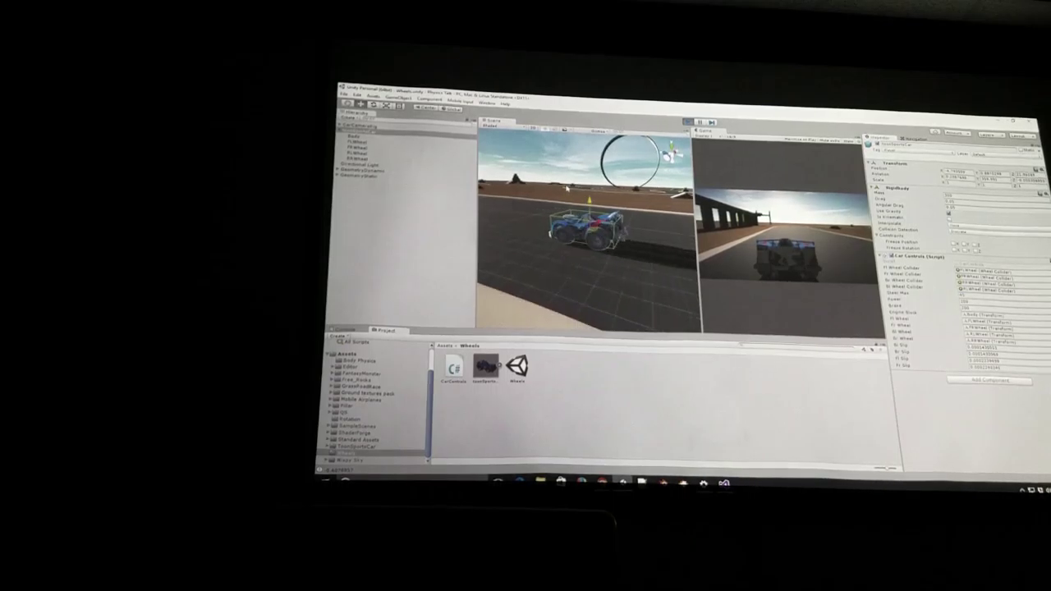
scroll(575, 214, up, 5)
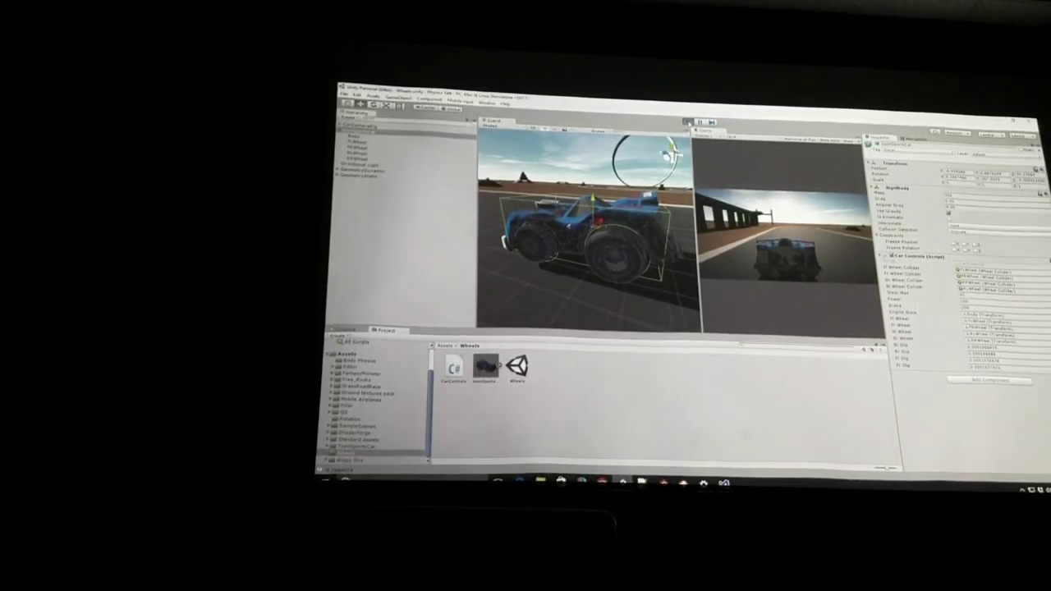
Run repeated short play tests, driving the car forward with the Up arrow
click(689, 121)
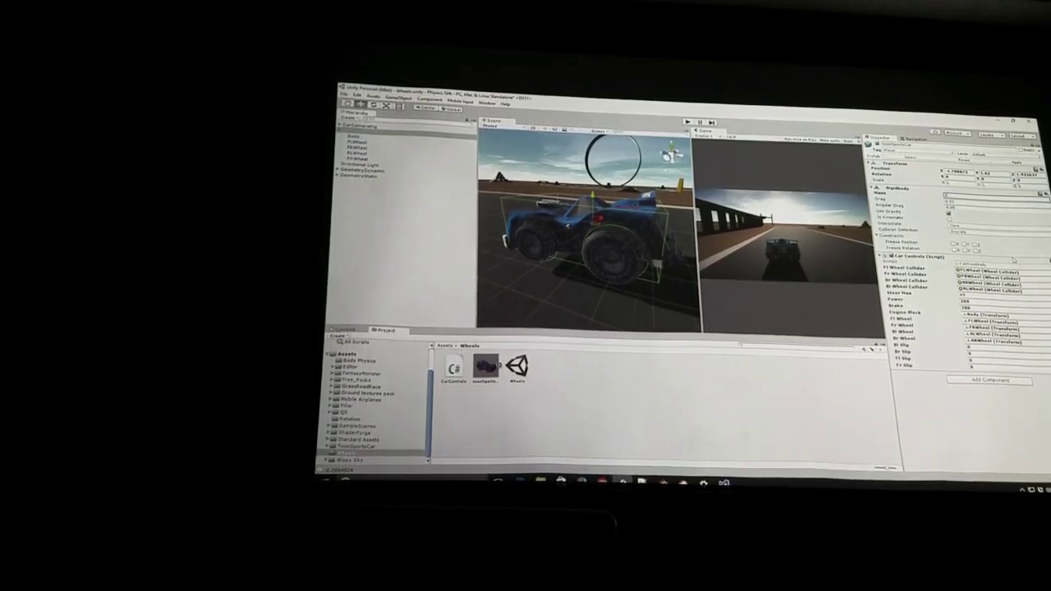
click(688, 122)
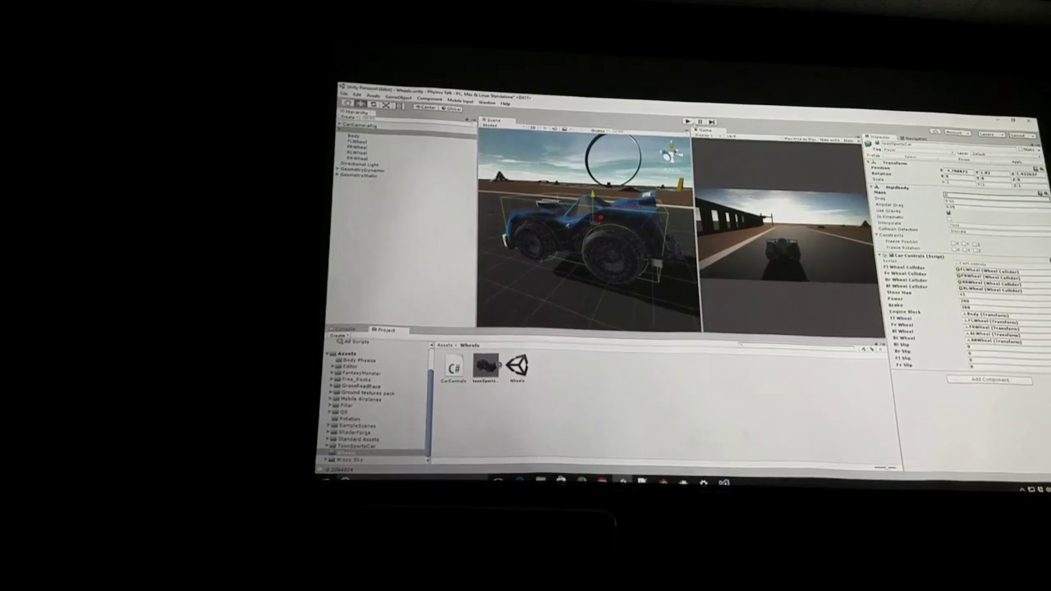
key(Up)
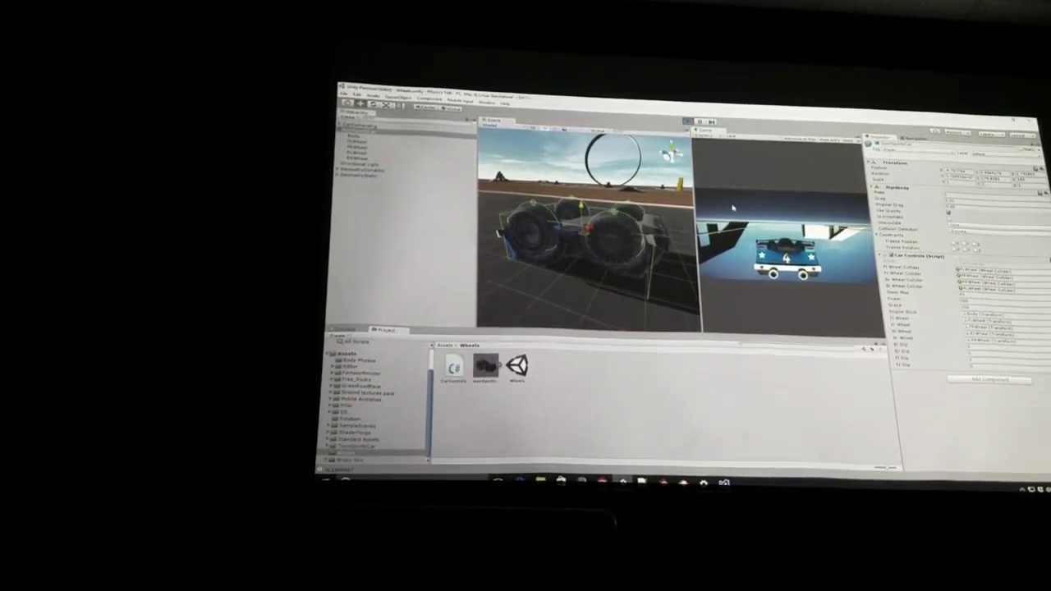
click(688, 121)
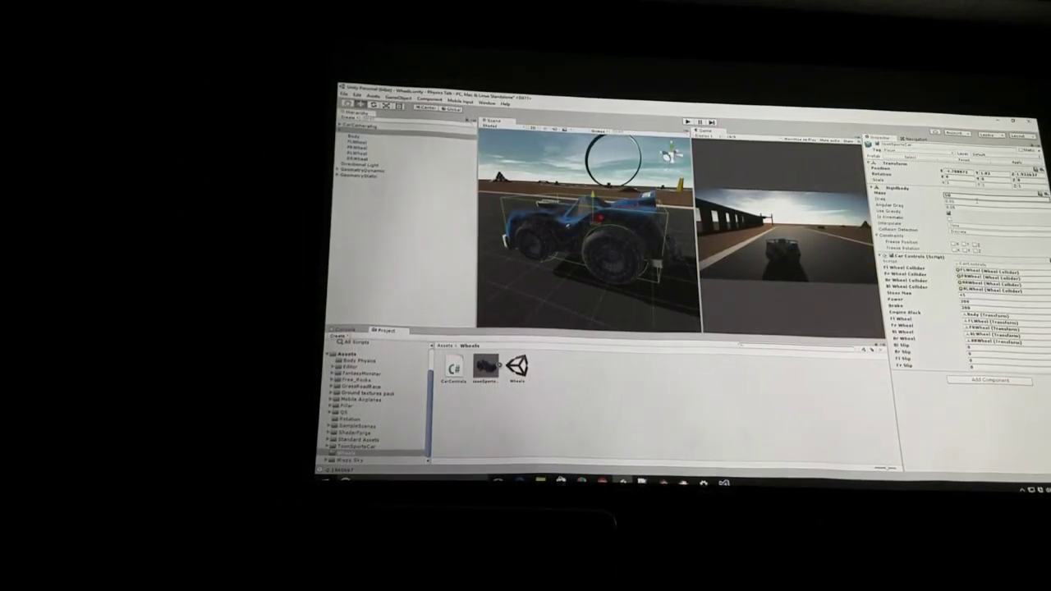
click(688, 121)
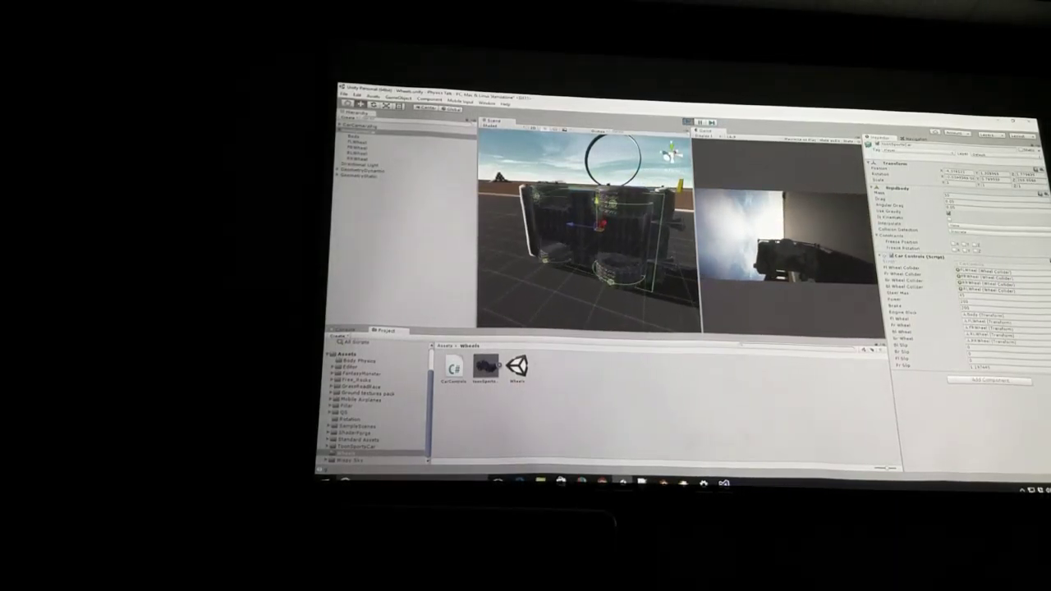
key(ctrl+p)
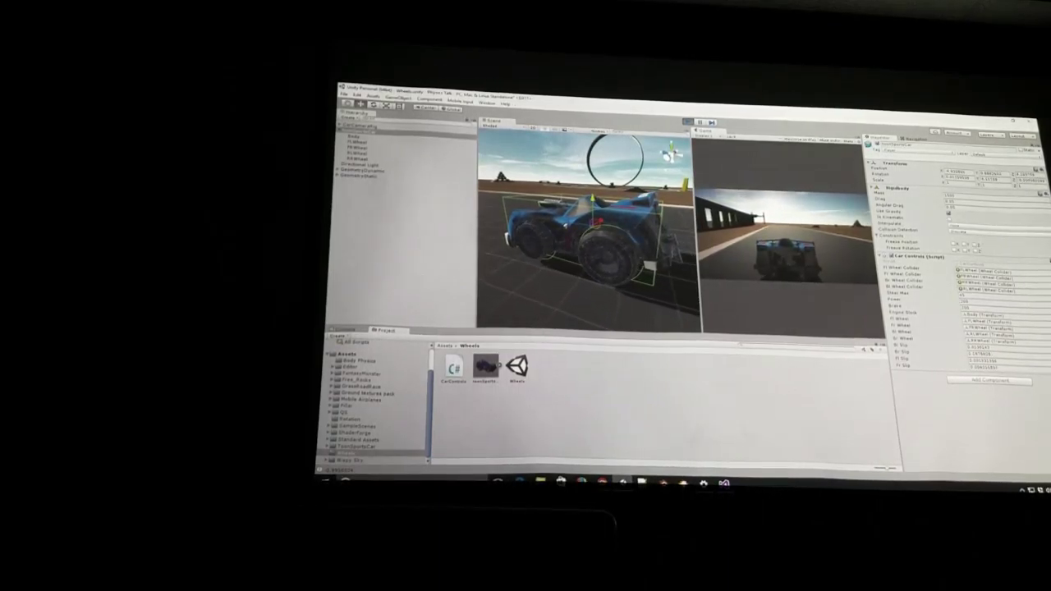
key(ctrl+p)
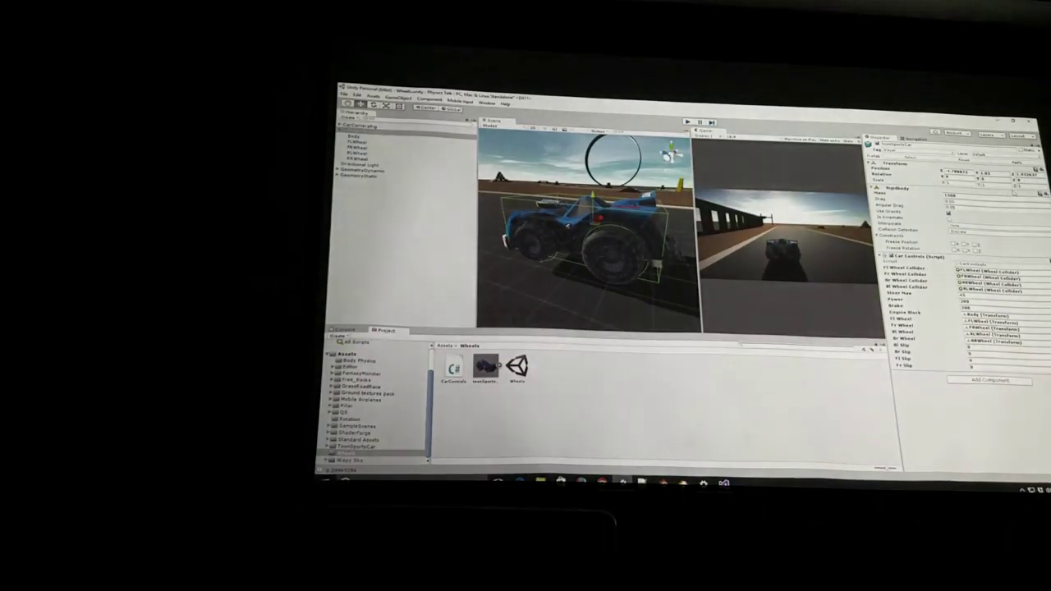
Set the car's mass to 1500, play-test the new Power, then select all four wheels
click(965, 194)
text(1500)
text(100)
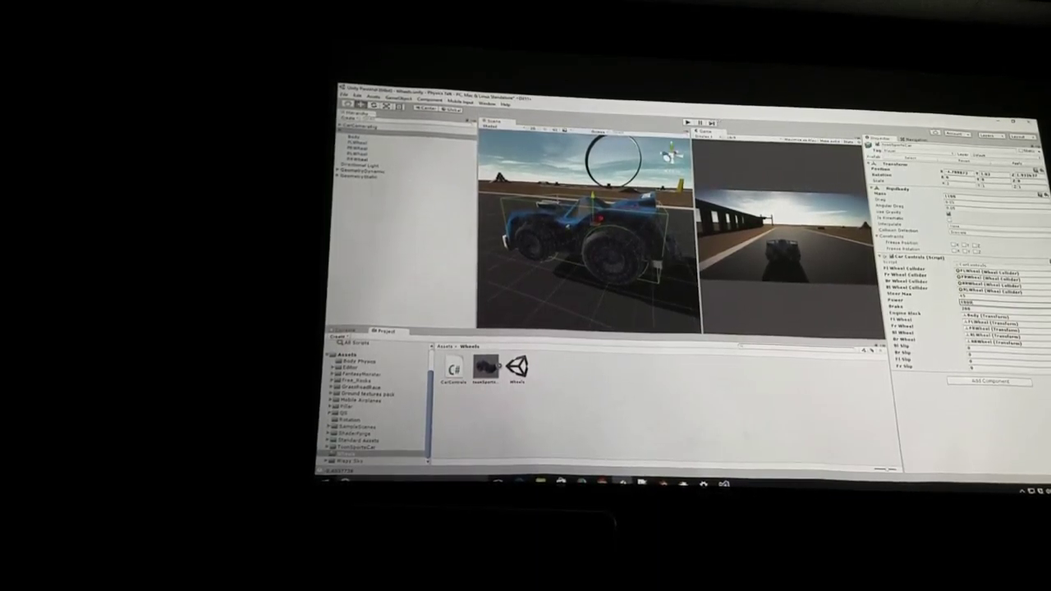
click(689, 122)
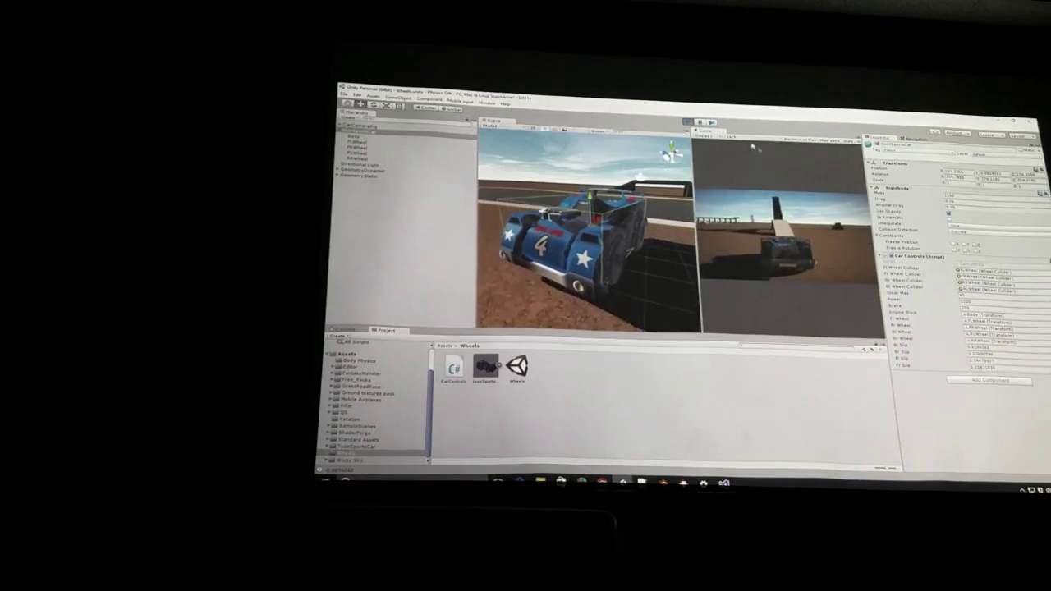
key(ctrl+p)
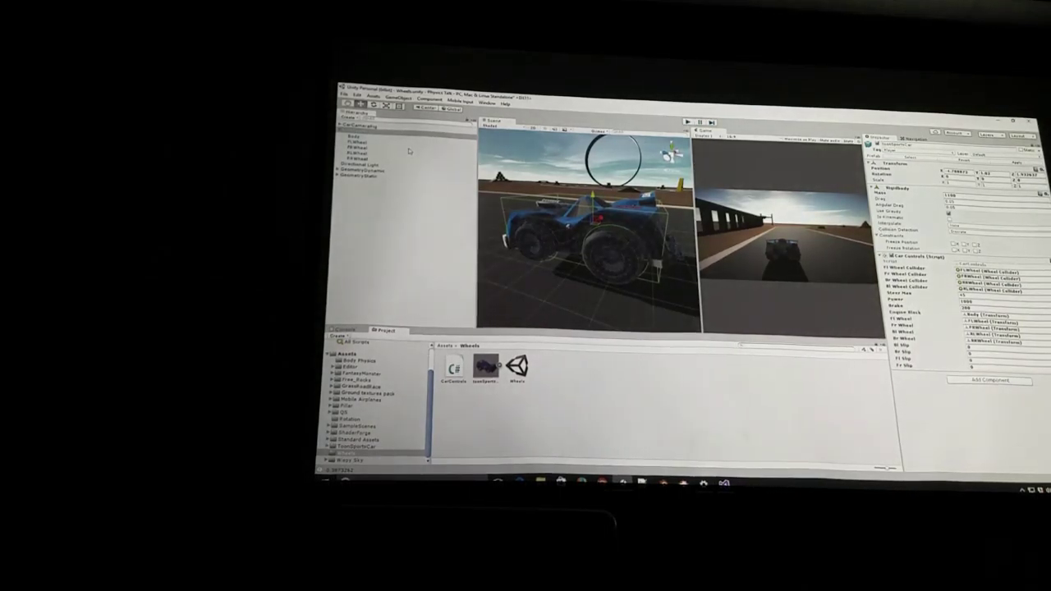
click(394, 142)
shift+click(395, 160)
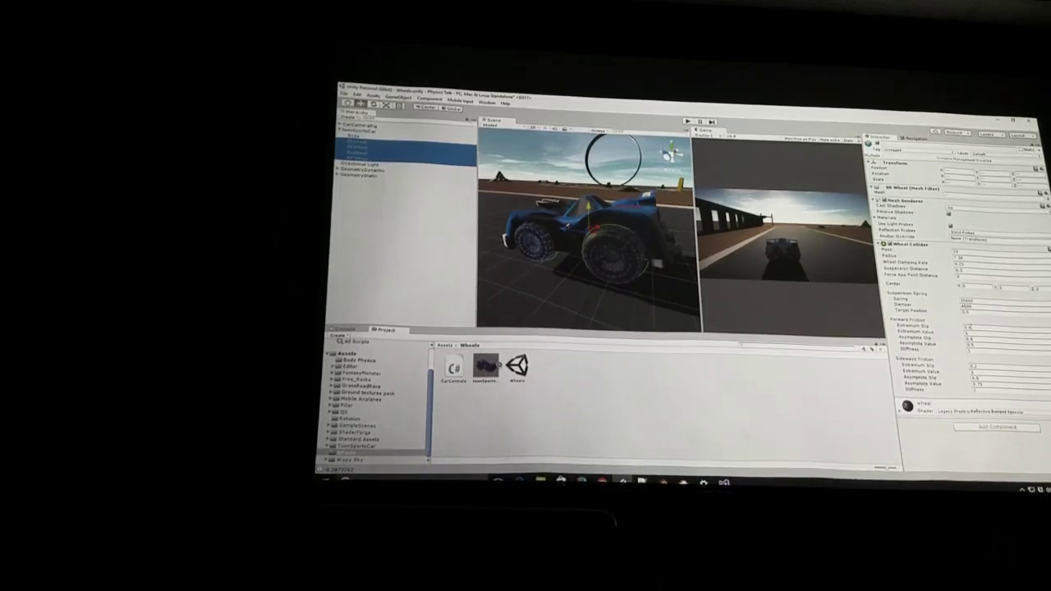
click(967, 327)
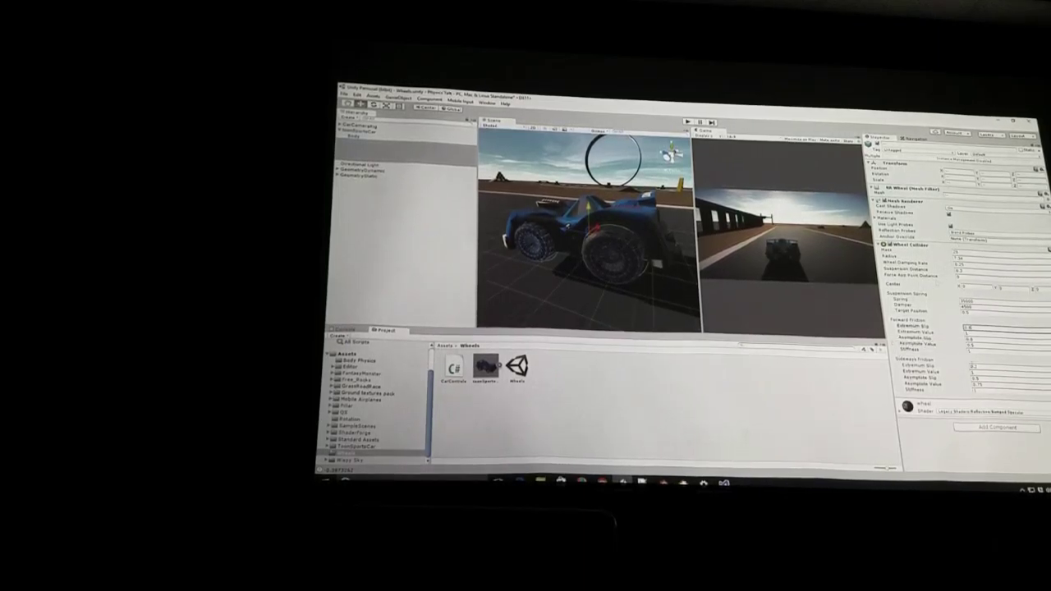
click(969, 338)
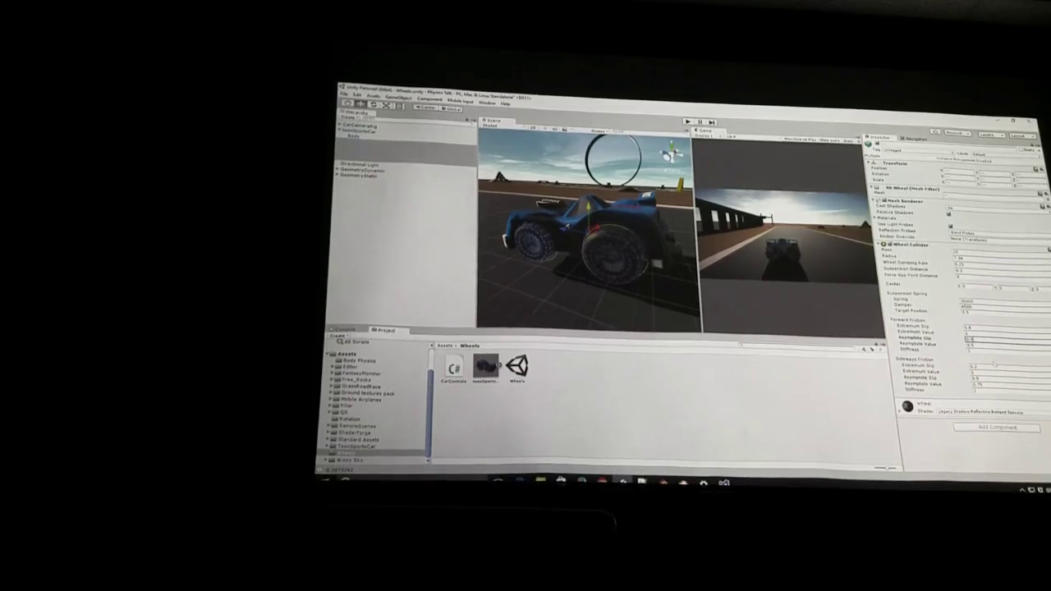
click(689, 122)
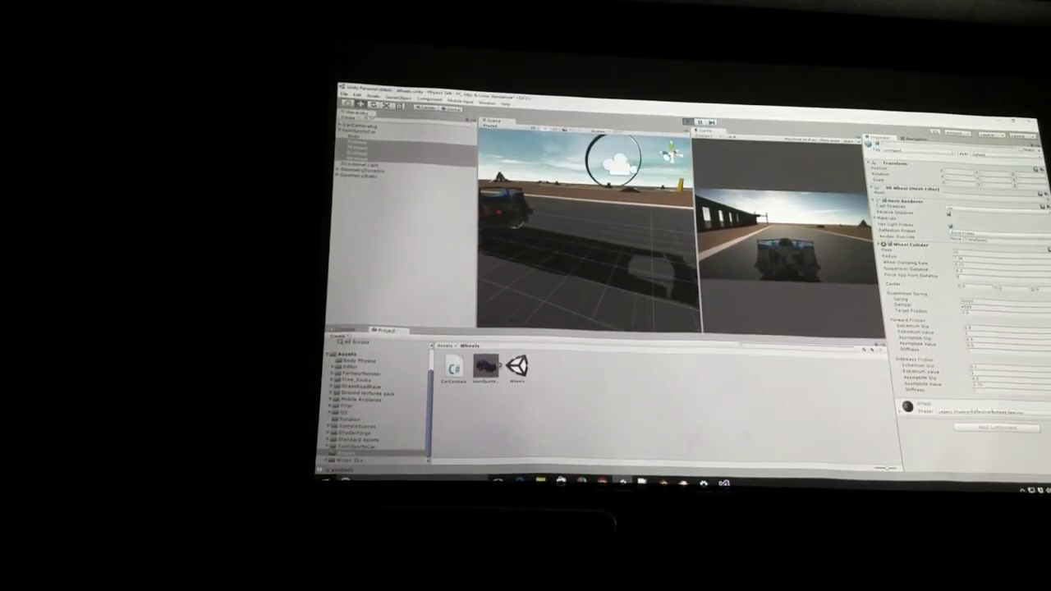
click(546, 210)
key(f)
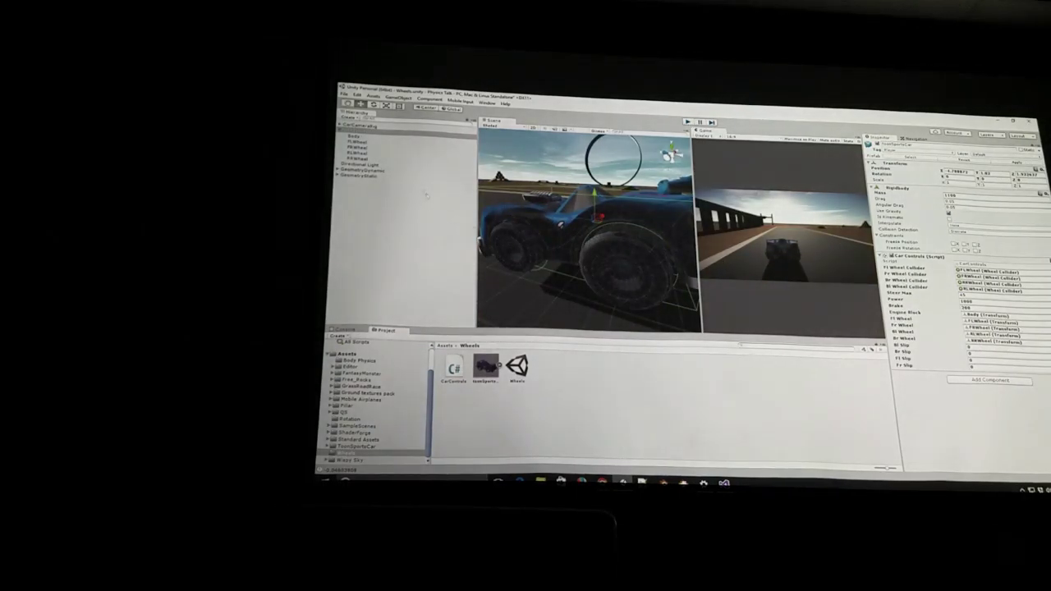
Lower the forward-friction Extremum Slip and Asymptote Slip on all four wheel colliders
click(403, 146)
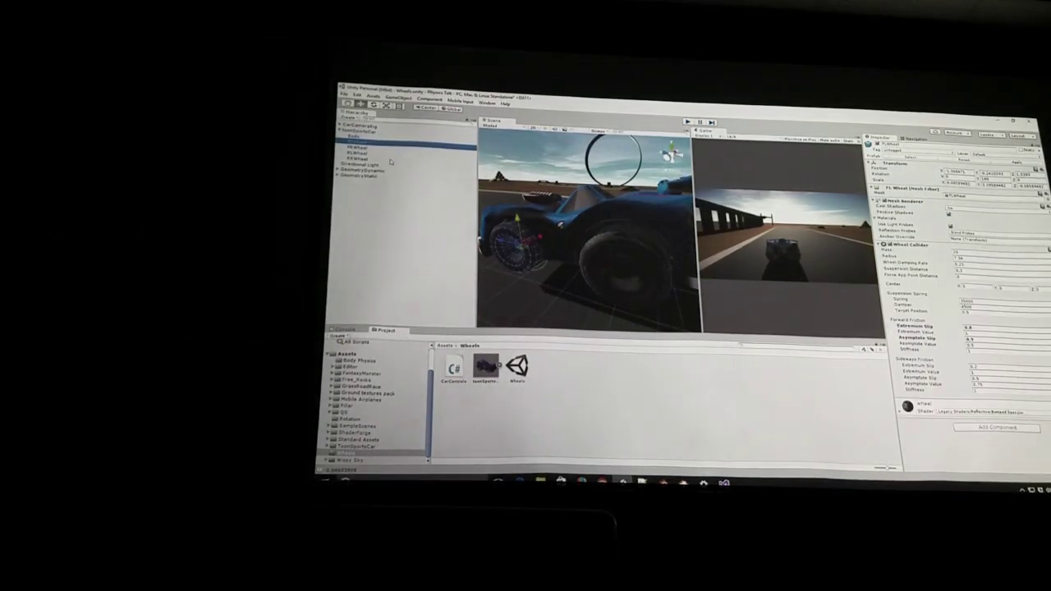
shift+click(391, 161)
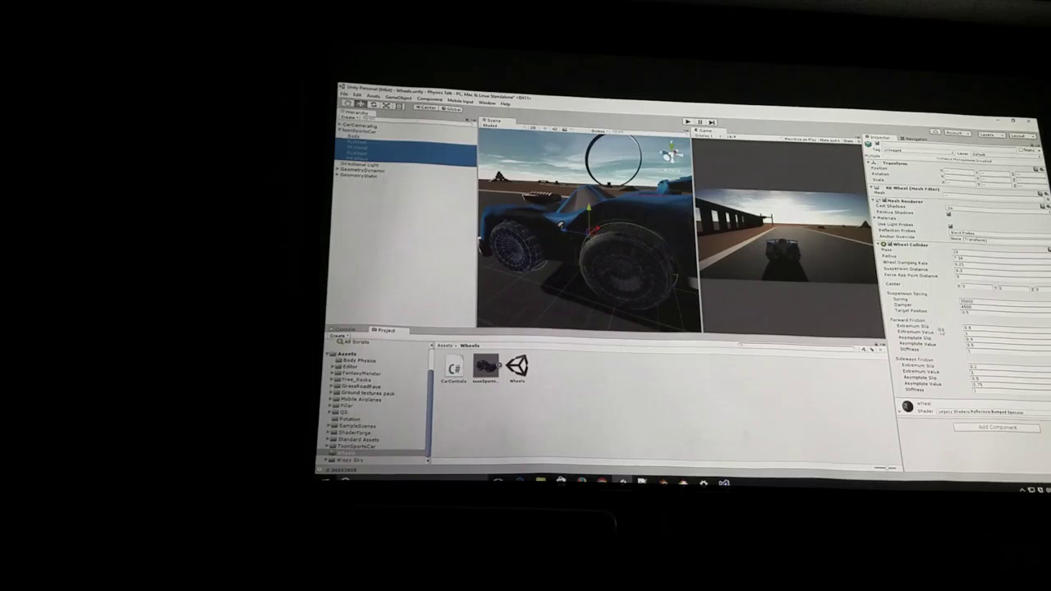
click(988, 328)
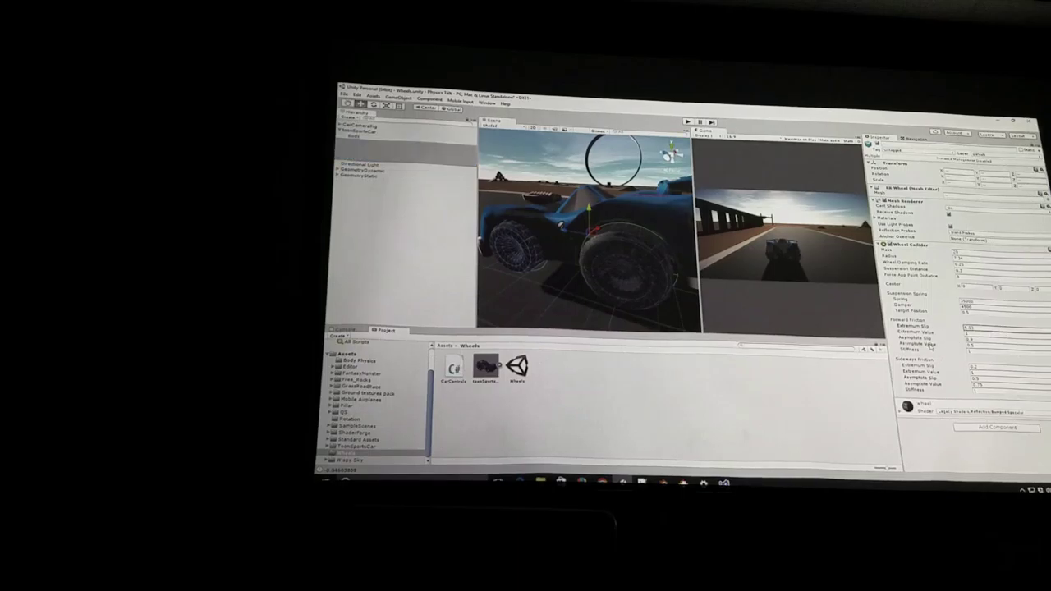
click(928, 340)
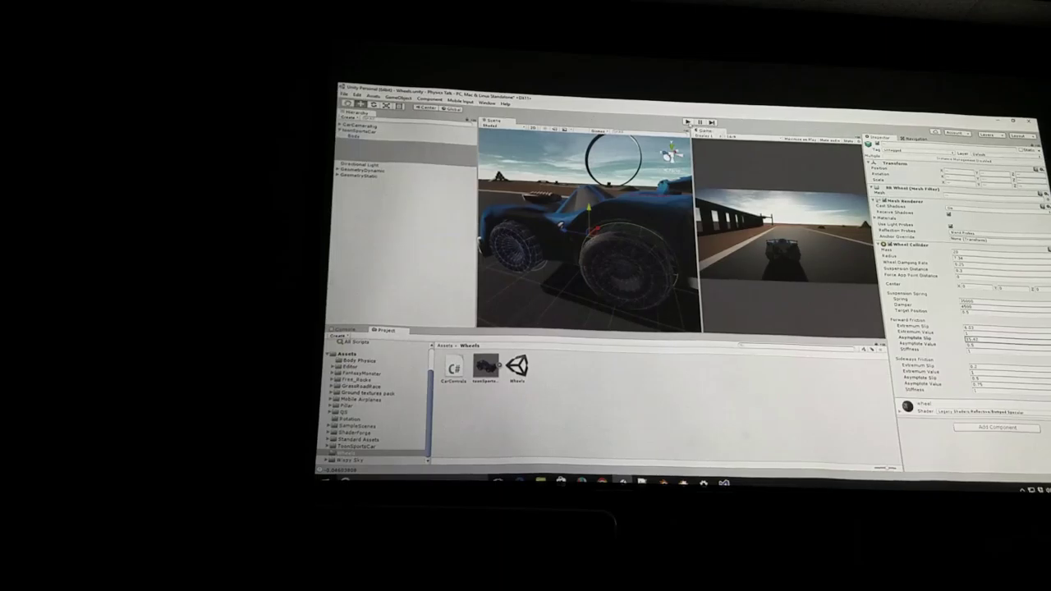
Play-test the sports car, driving forward and steering right around the corner
click(689, 122)
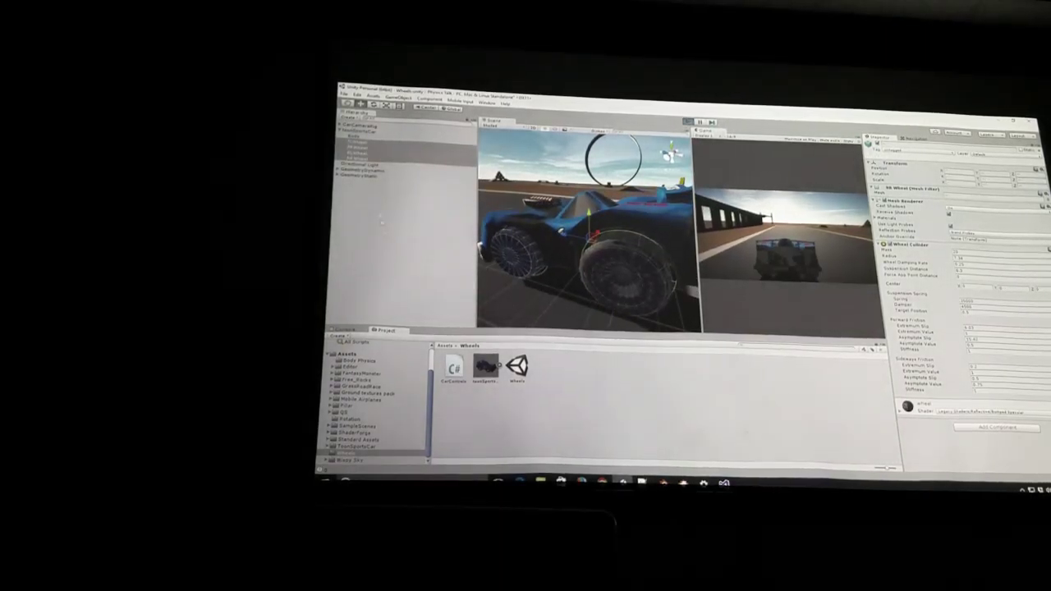
click(366, 130)
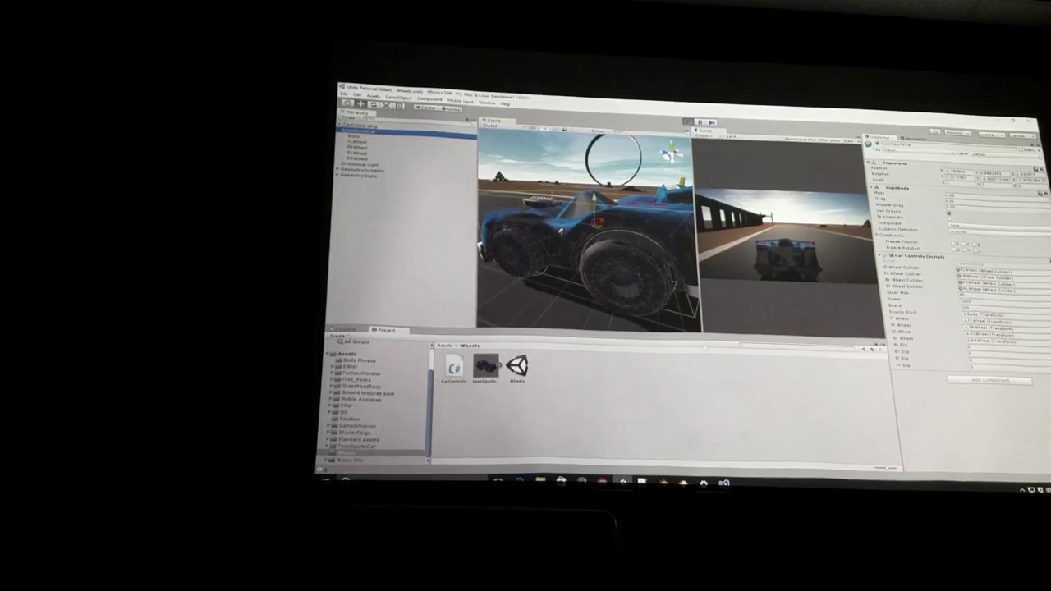
click(705, 347)
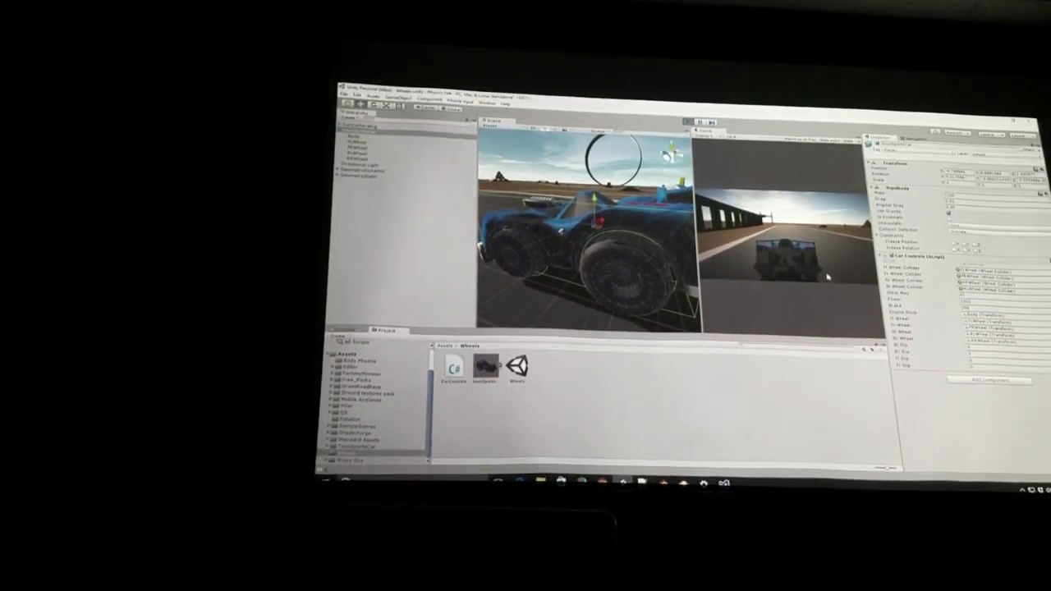
key(w)
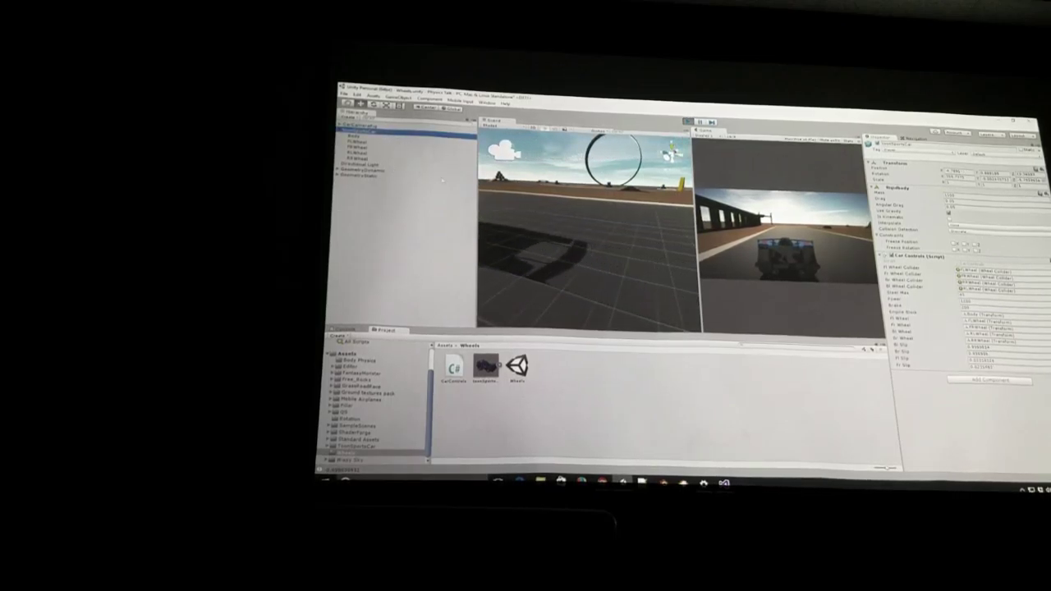
key(f)
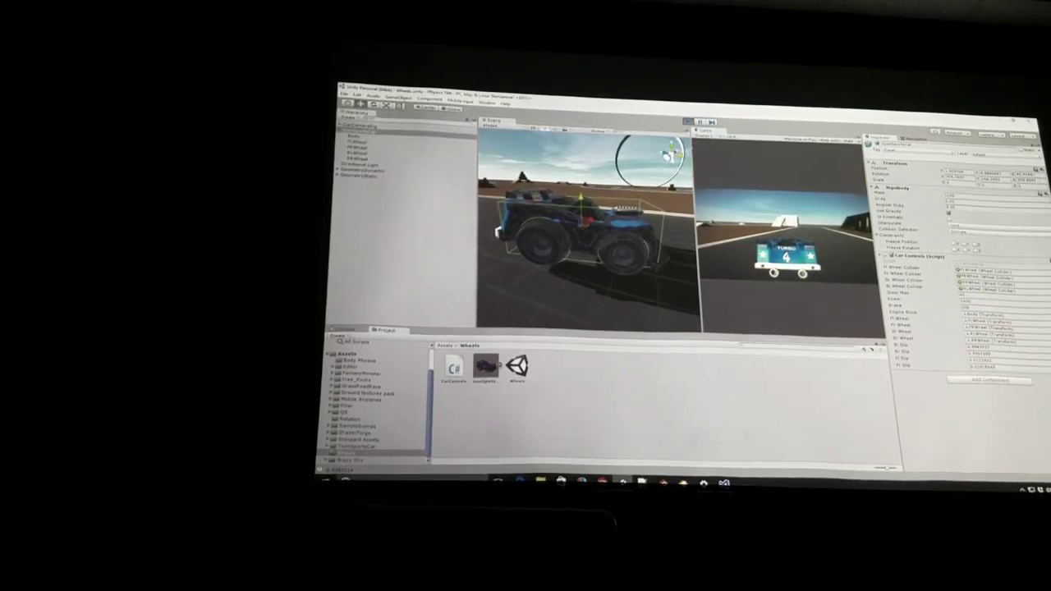
key(Right)
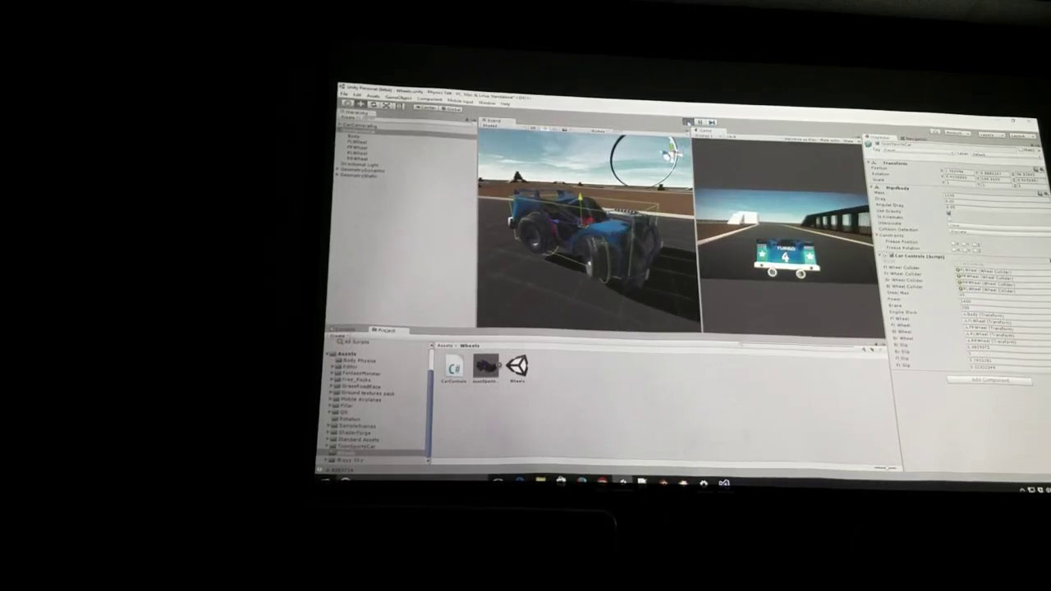
key(Right)
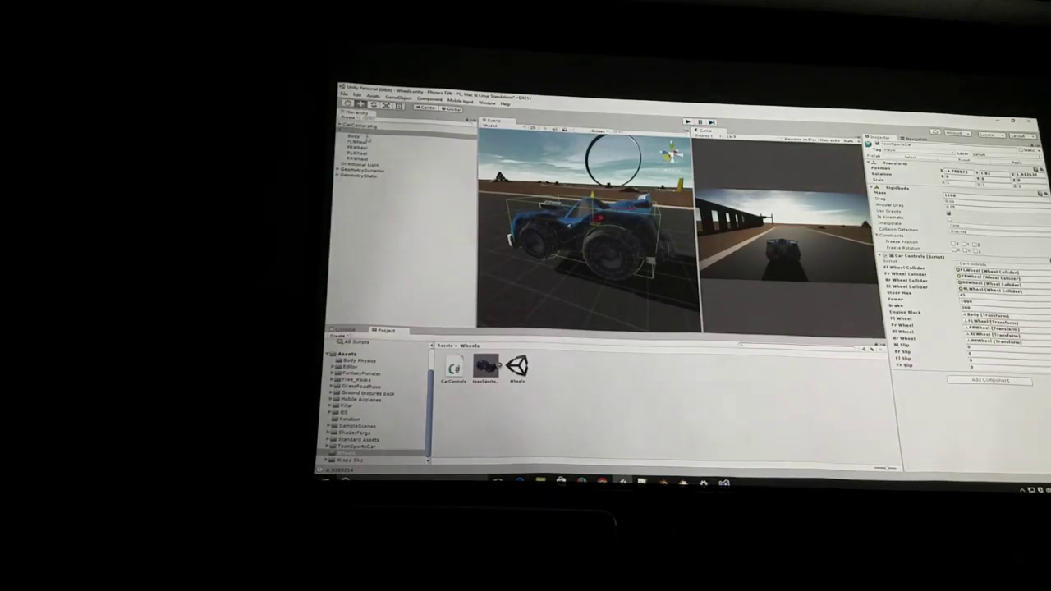
Retune the four wheels' forward Extremum Slip, then select and frame ToonSportsCar
click(371, 143)
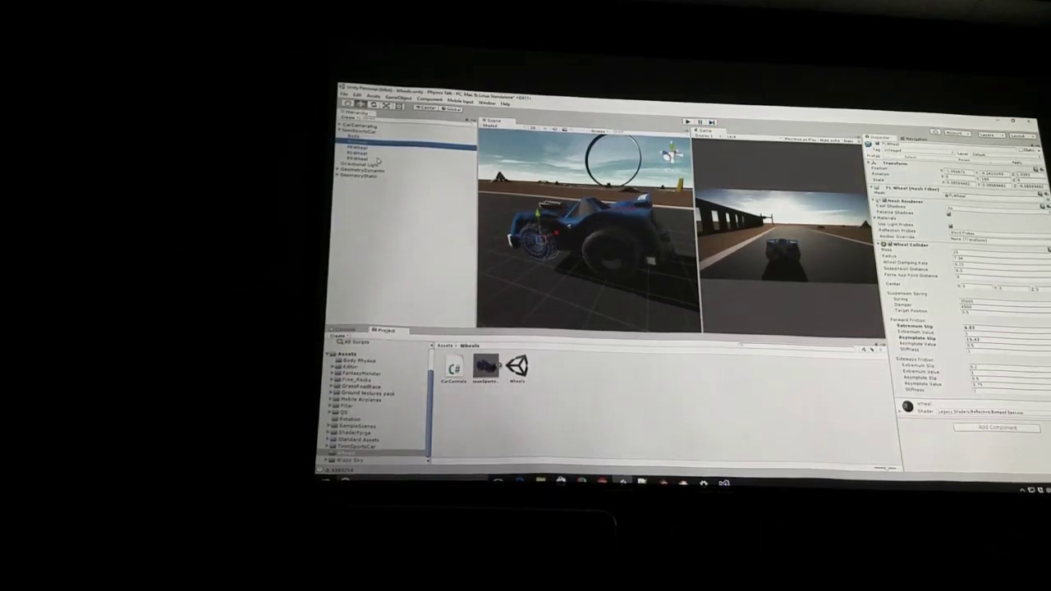
shift+click(361, 160)
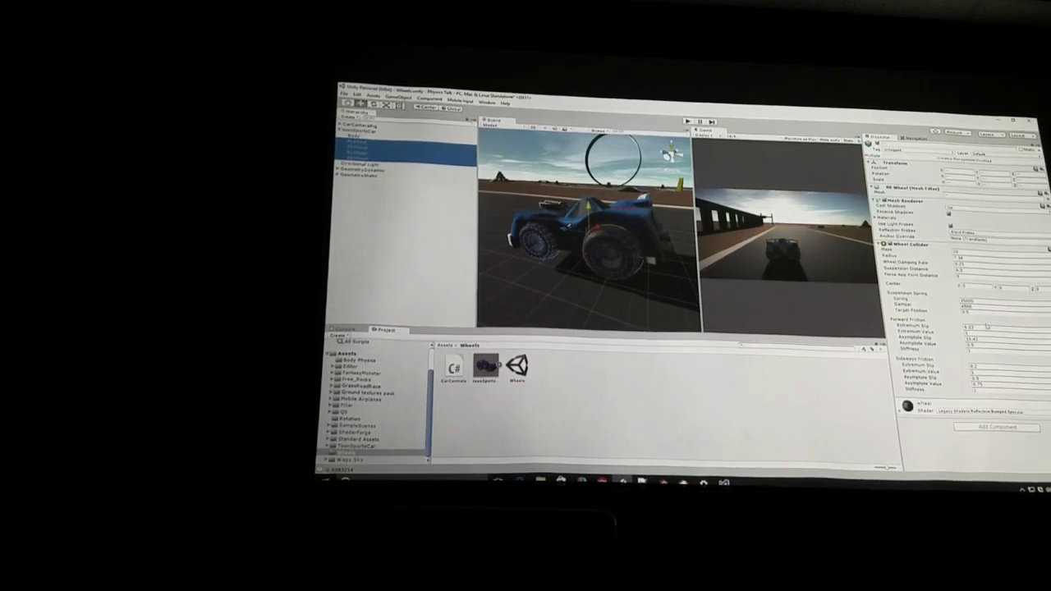
click(973, 327)
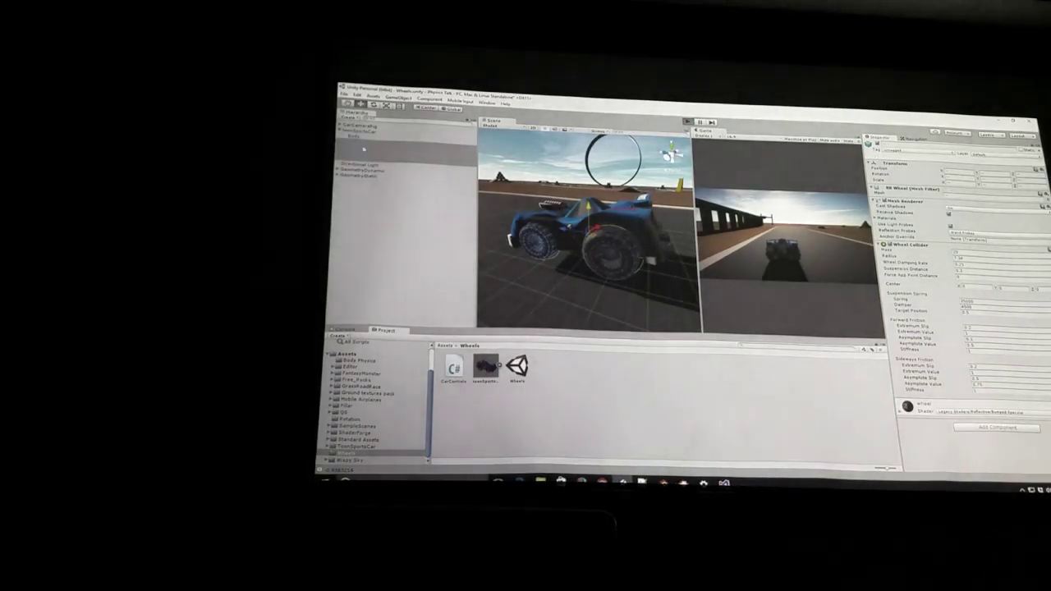
double_click(359, 130)
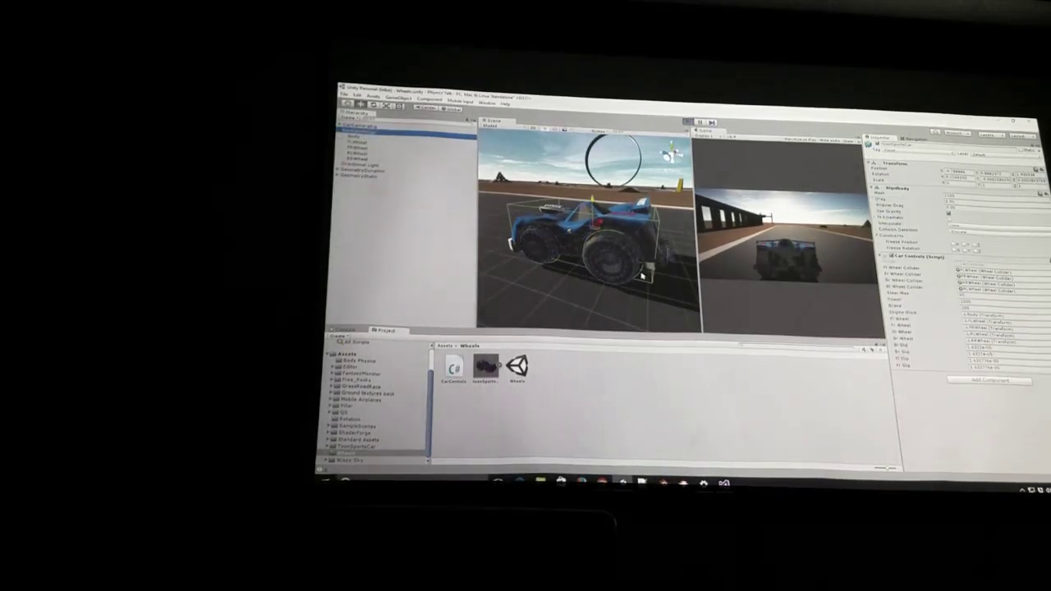
scroll(643, 276, up, 3)
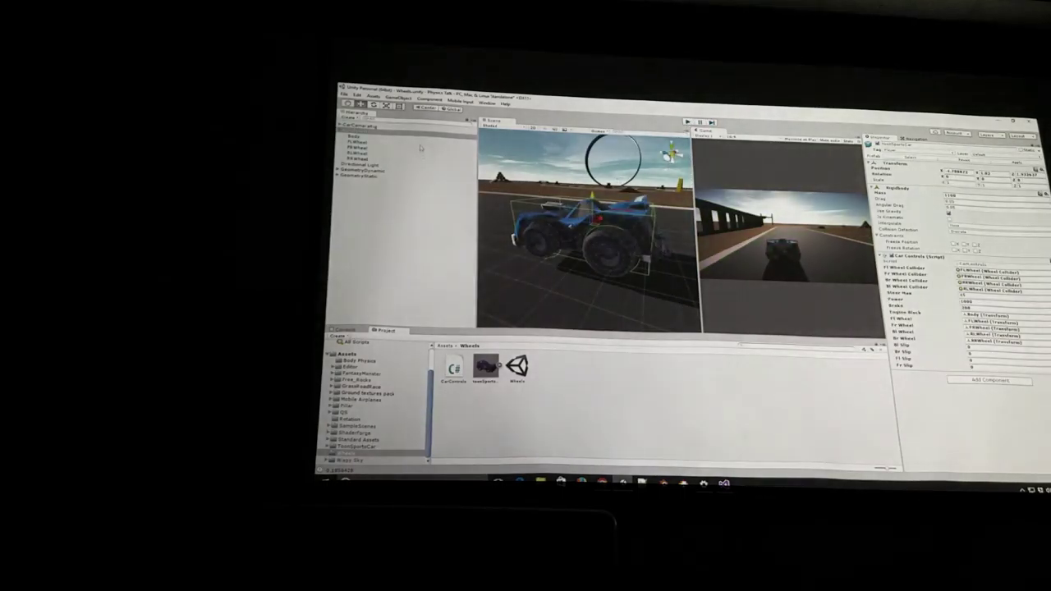
Select the car's Body object in the Hierarchy
click(421, 141)
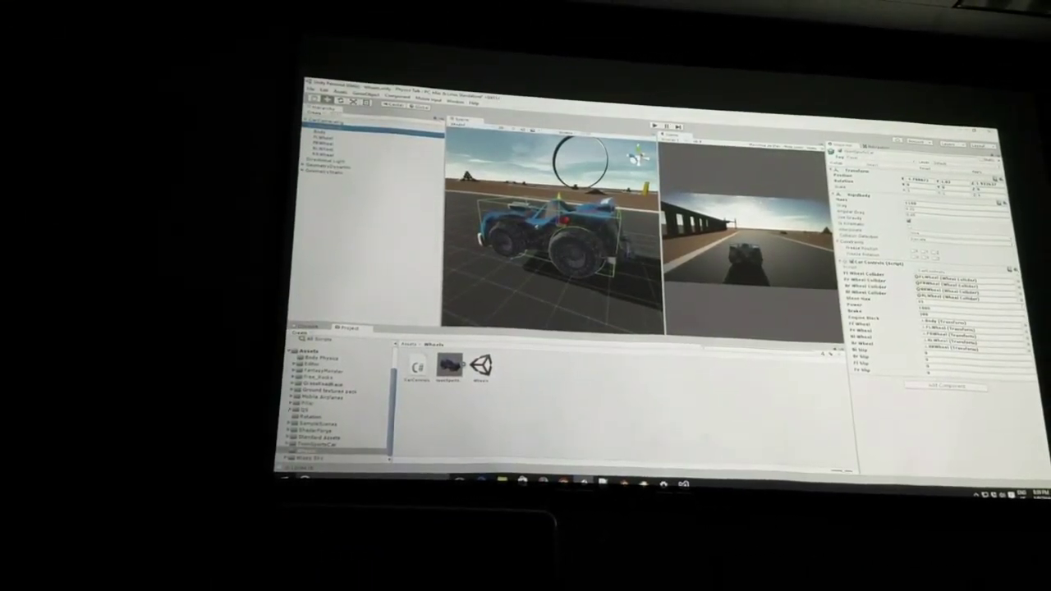
Change the Suspension Distance on all four wheel colliders
click(322, 142)
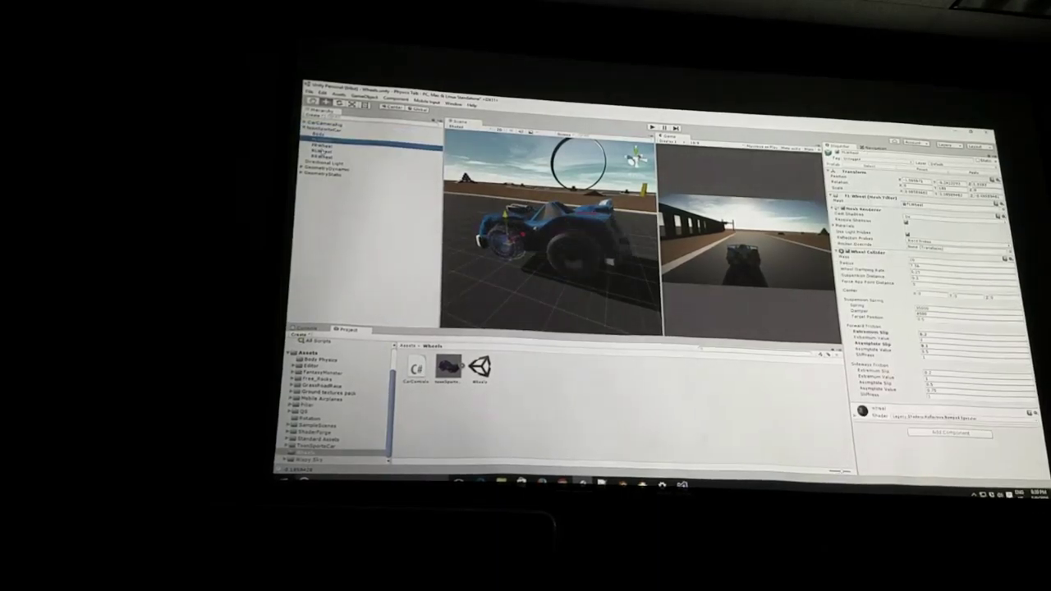
shift+click(322, 156)
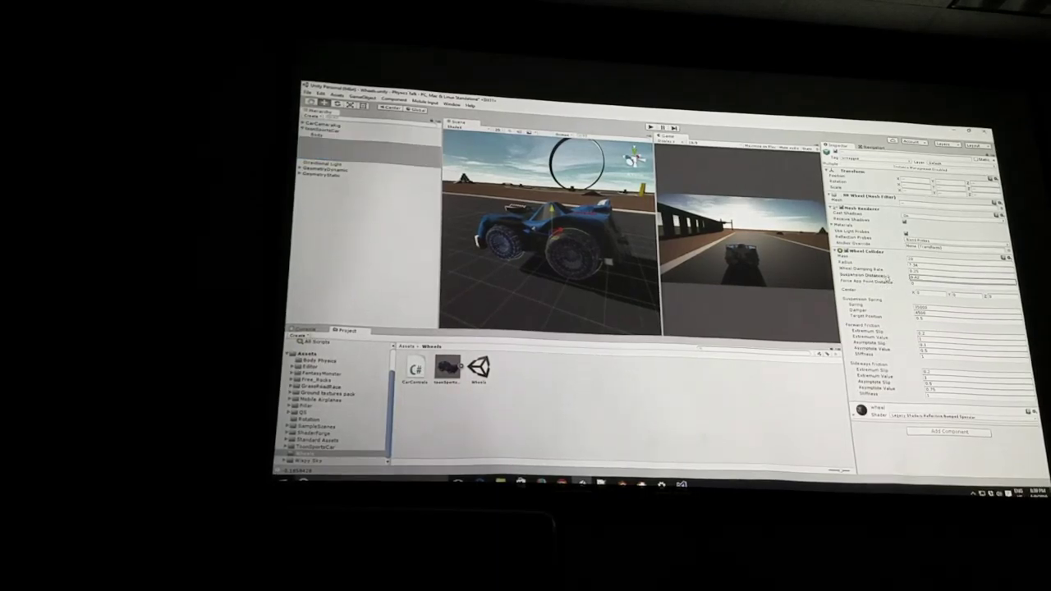
drag(887, 278, 923, 286)
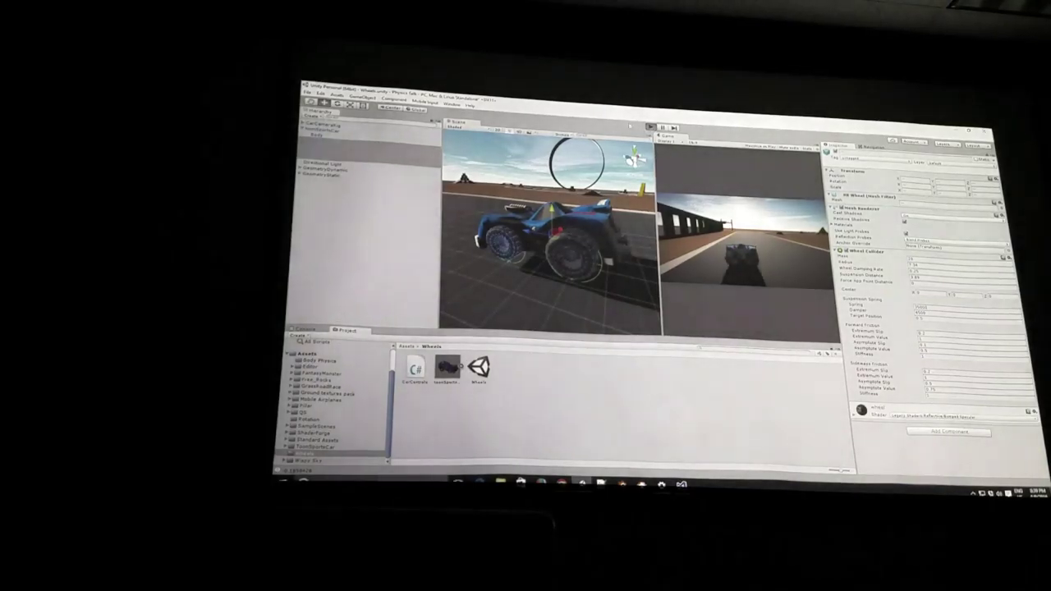
Play-test the car with ToonSportsCar selected and framed in the Scene view
click(650, 127)
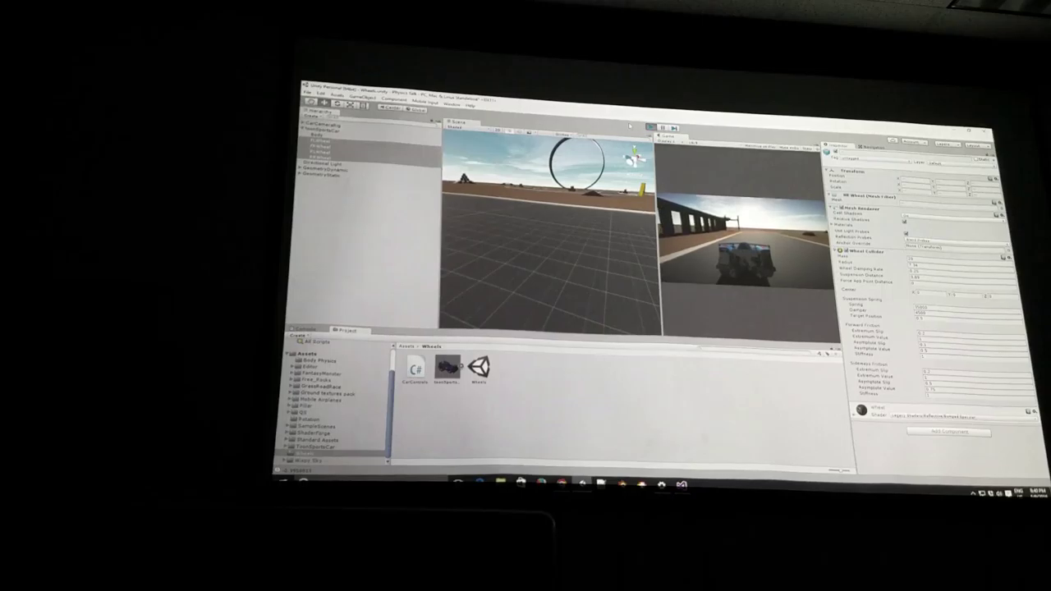
click(326, 130)
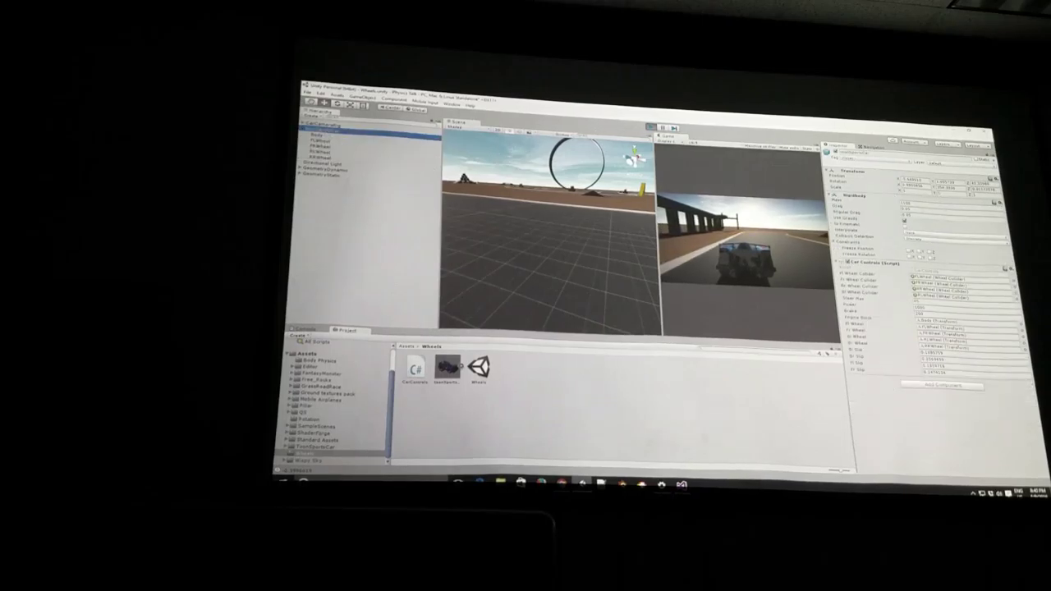
key(f)
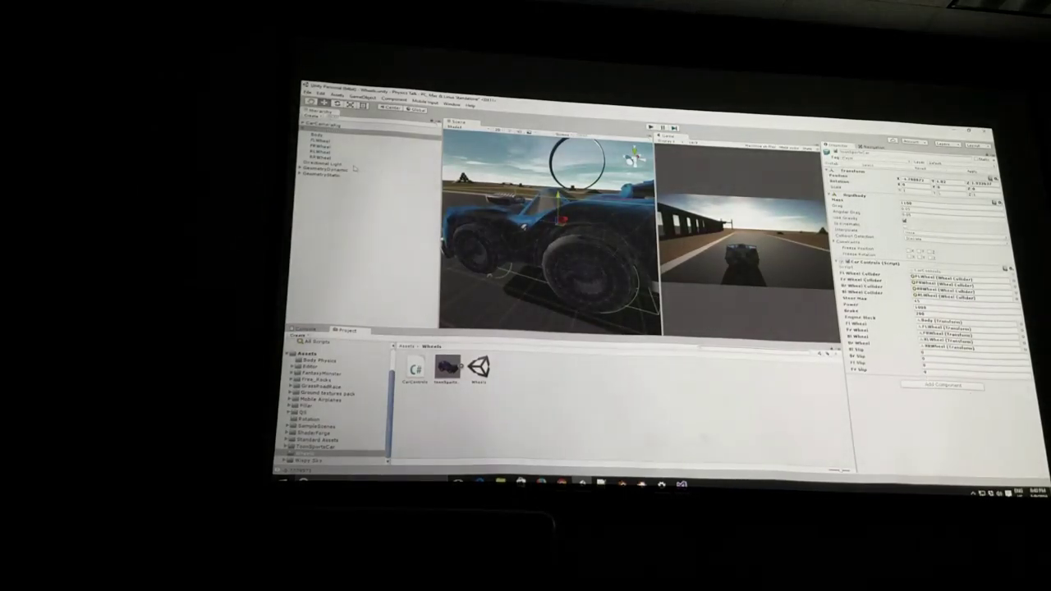
scroll(464, 236, up, 5)
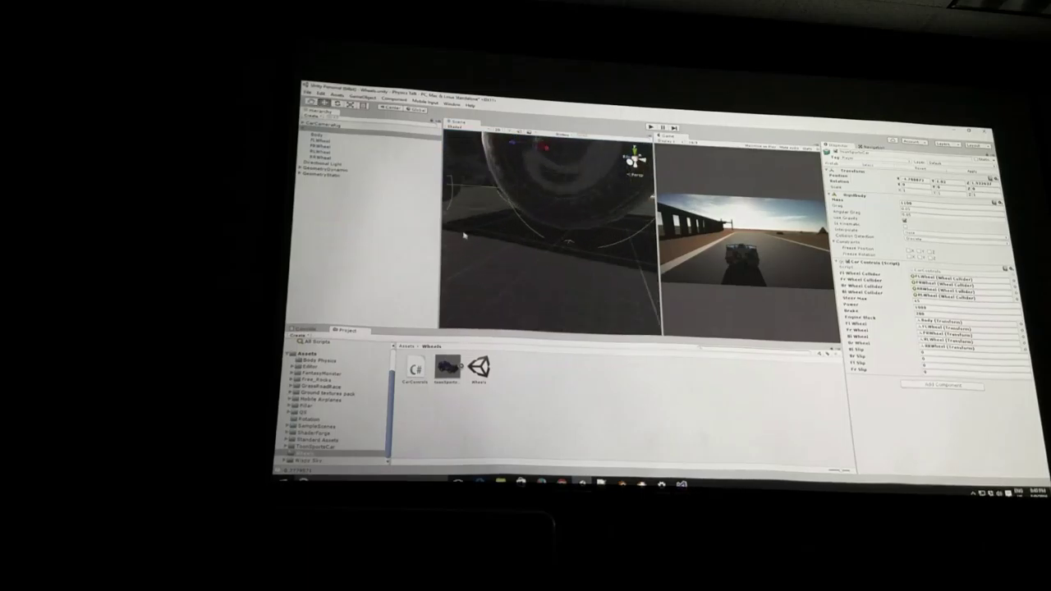
scroll(569, 256, down, 3)
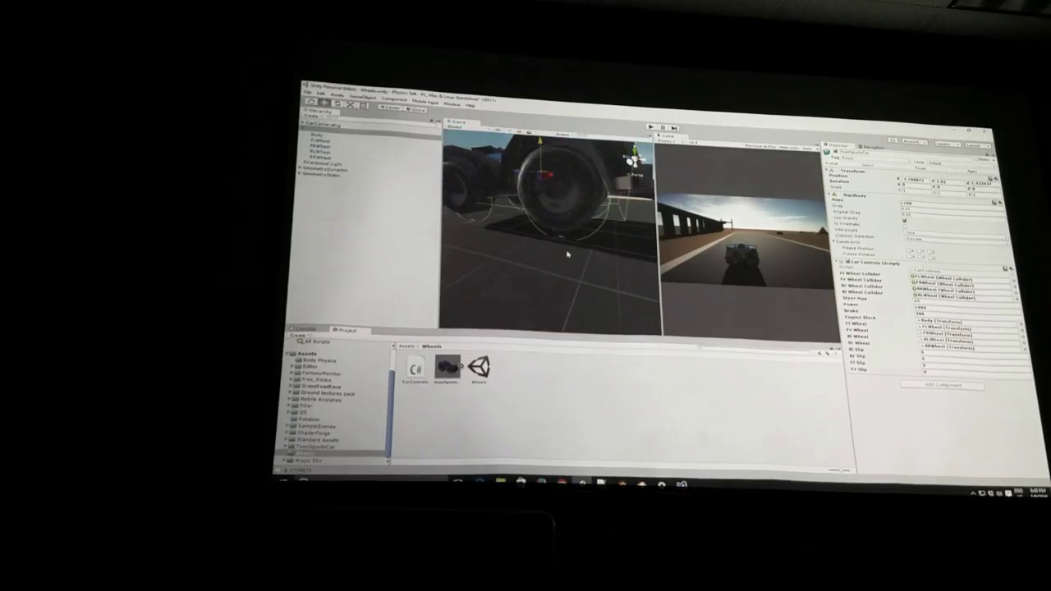
scroll(563, 251, down, 2)
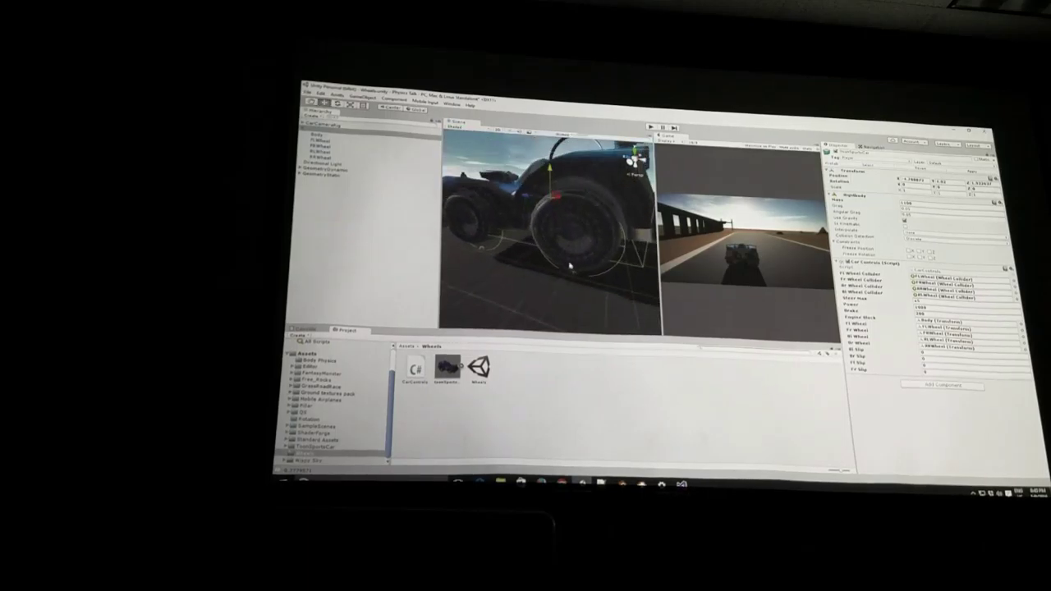
Change the four wheels' Force App Point Distance and start Play to test it
click(342, 146)
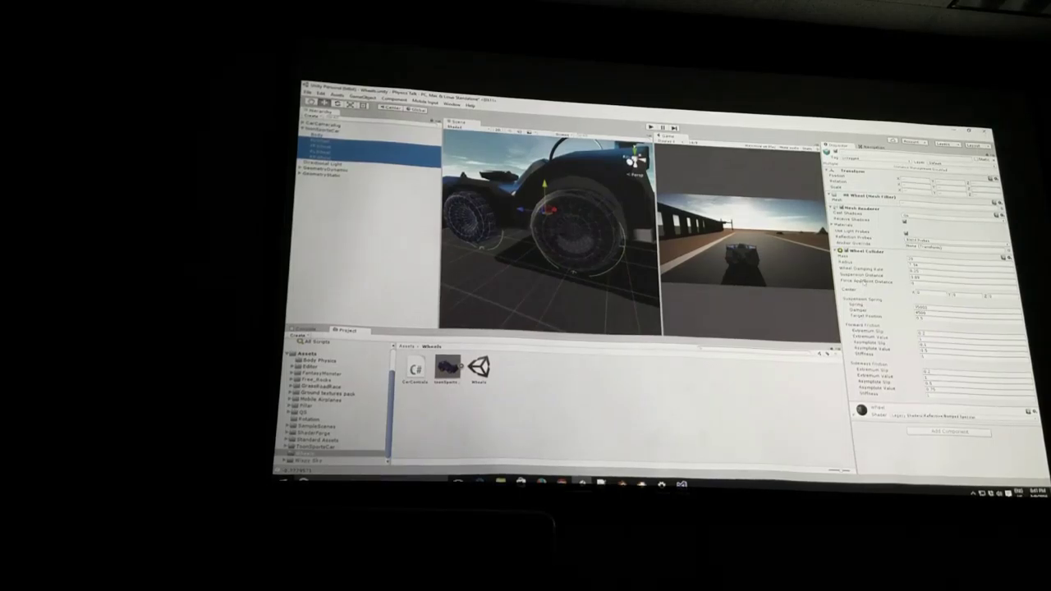
click(875, 282)
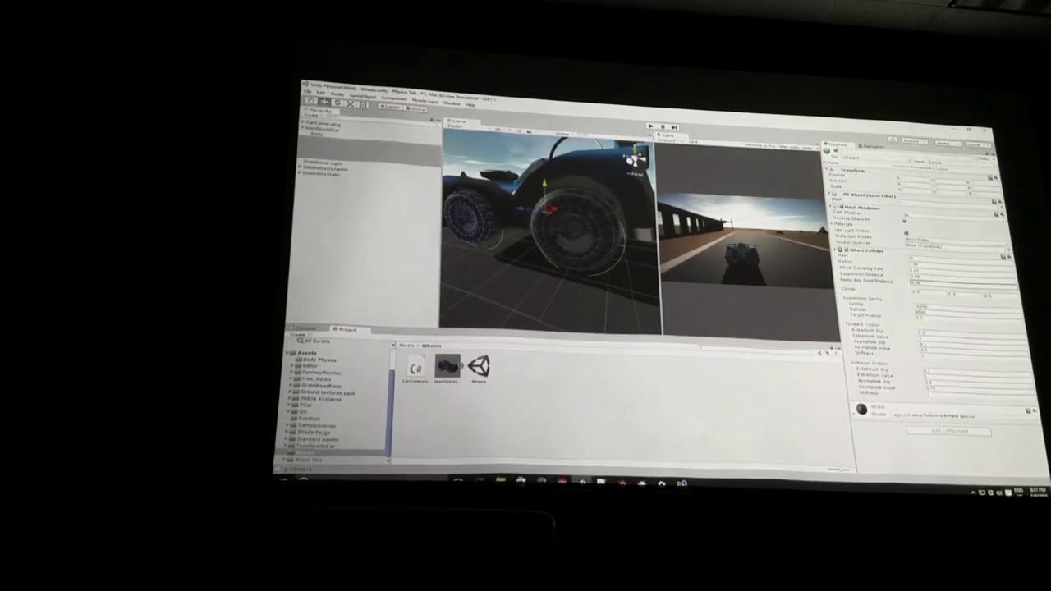
click(649, 128)
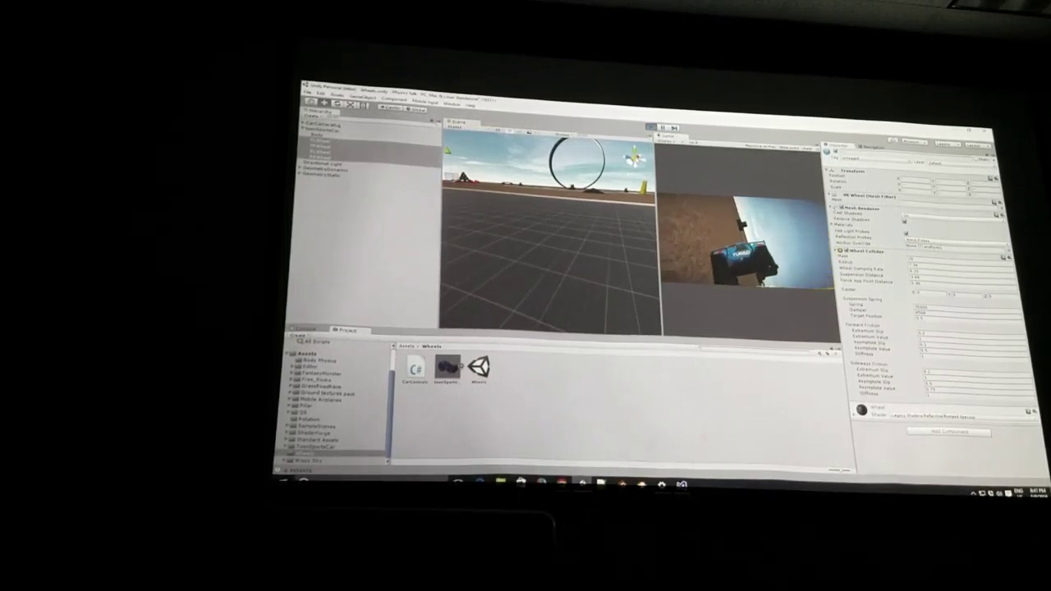
Stop play, lower the car controller's Power value, and restart the game to test
key(ctrl+p)
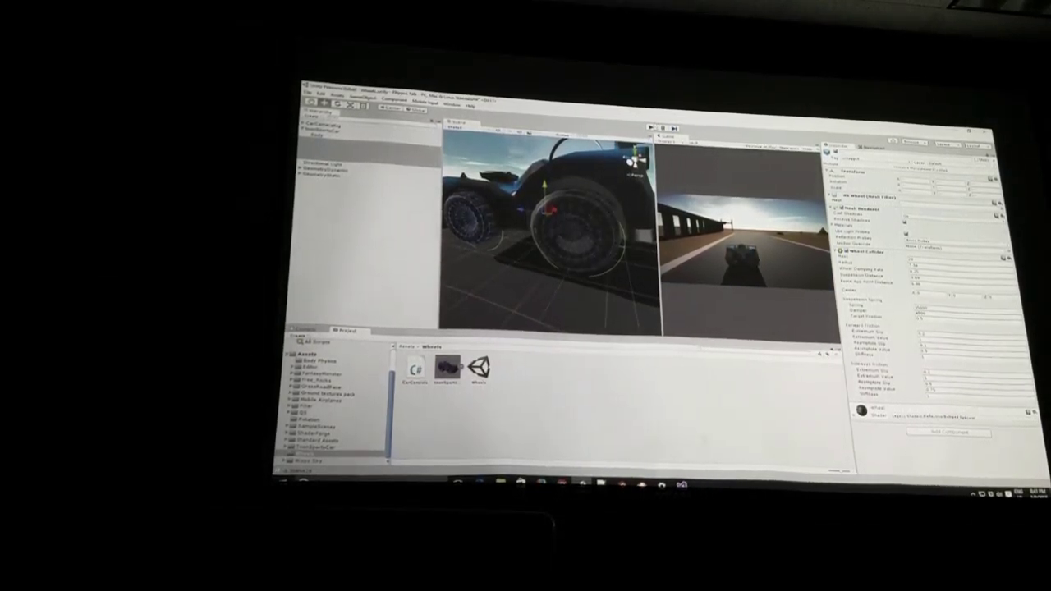
click(325, 124)
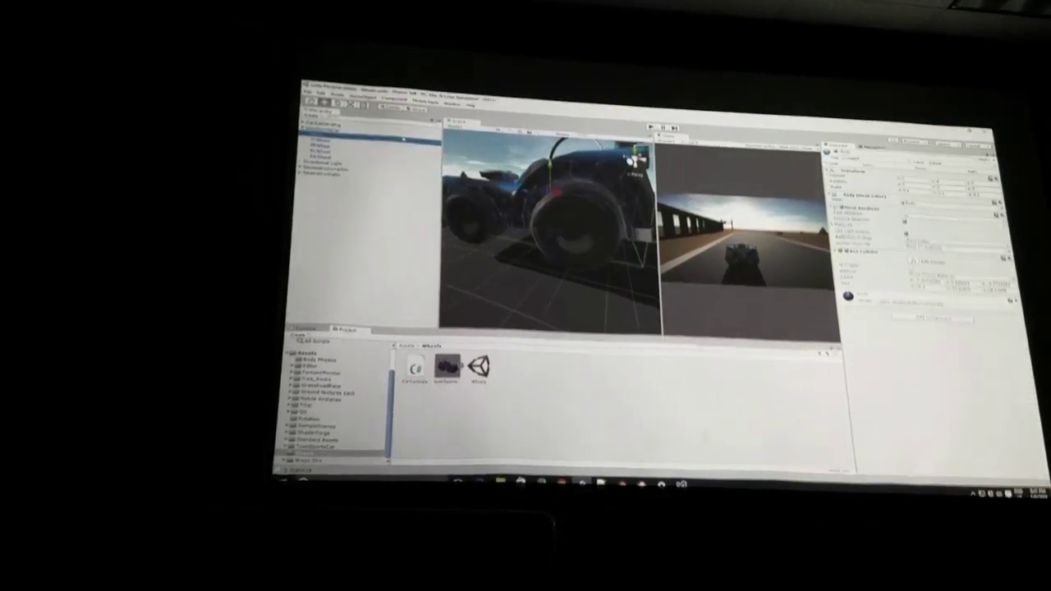
click(924, 306)
text(1500)
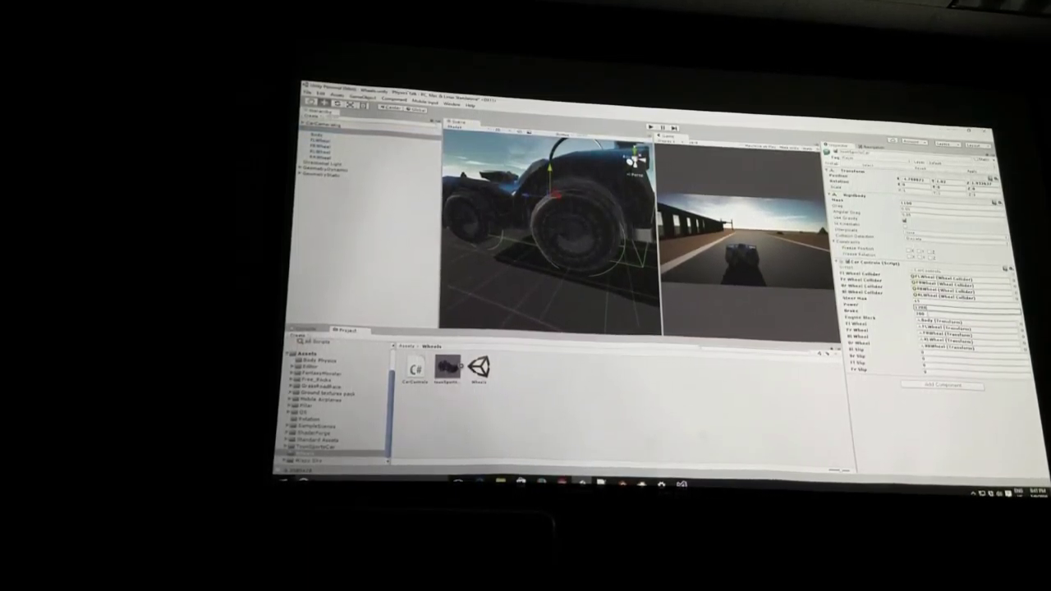
click(924, 307)
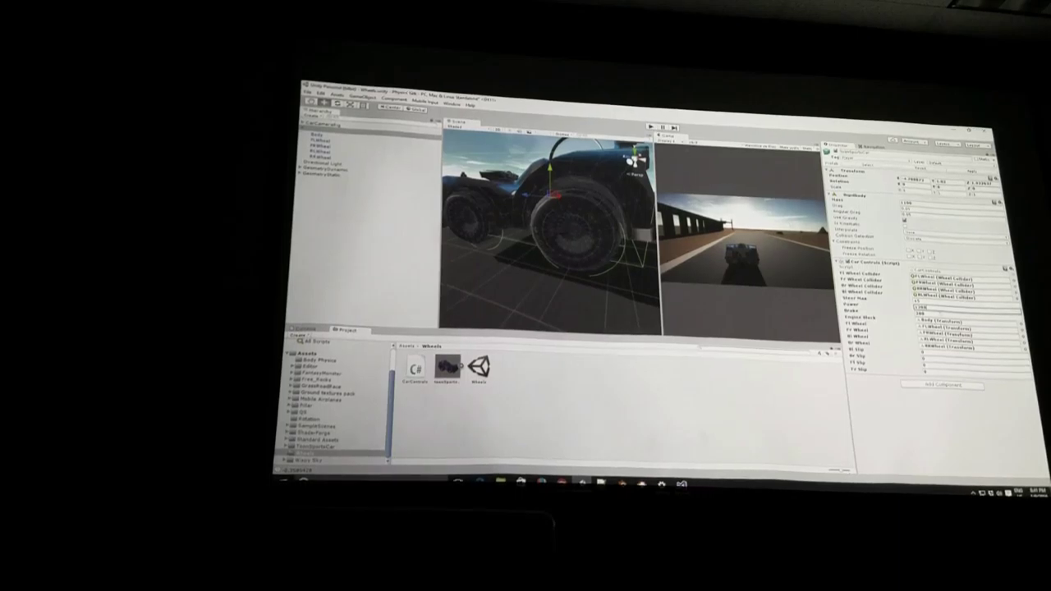
text(1000)
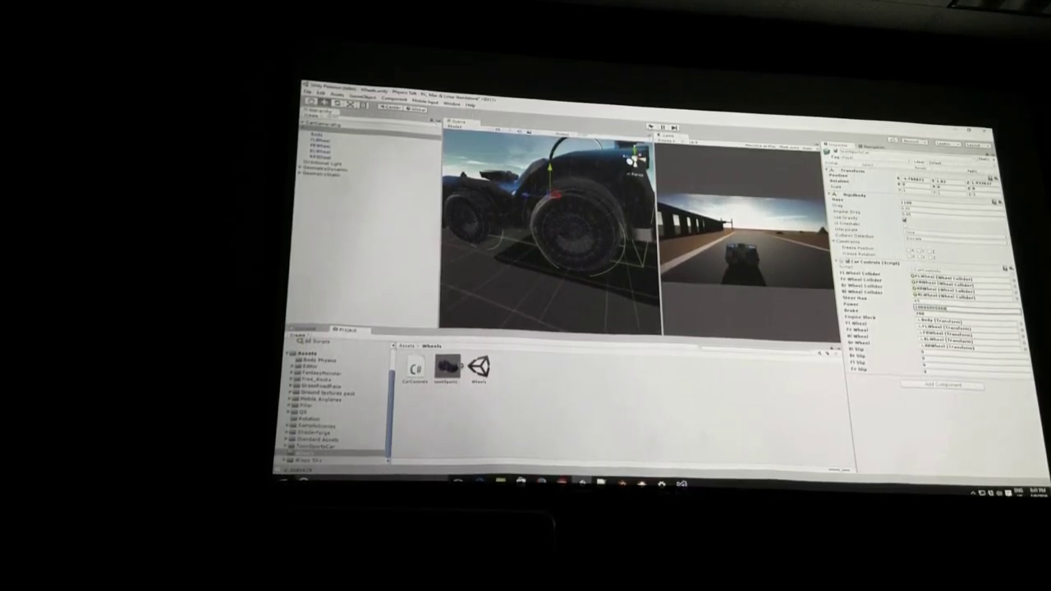
key(Return)
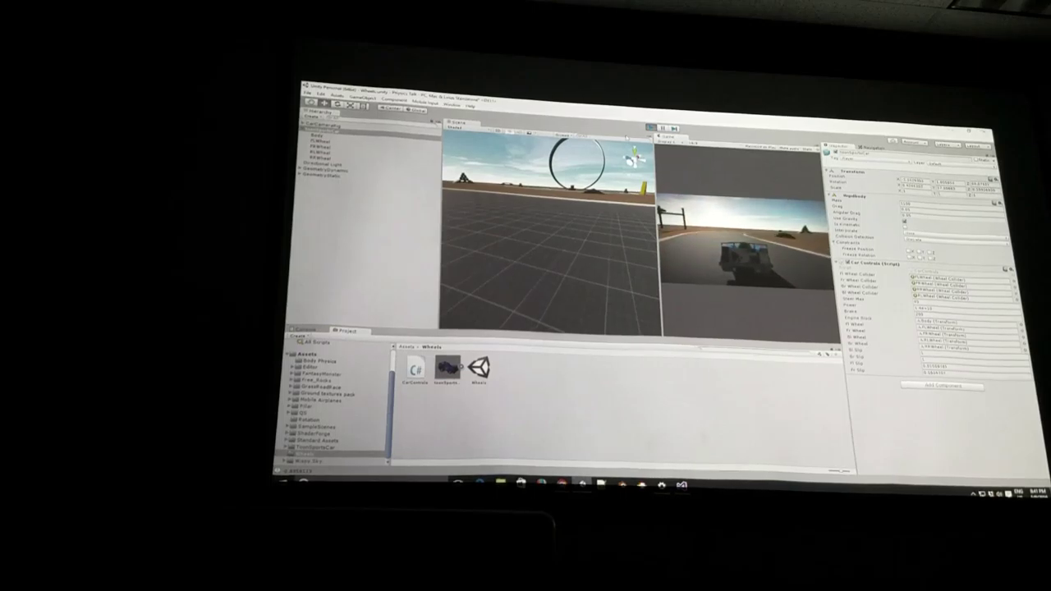
key(ctrl+p)
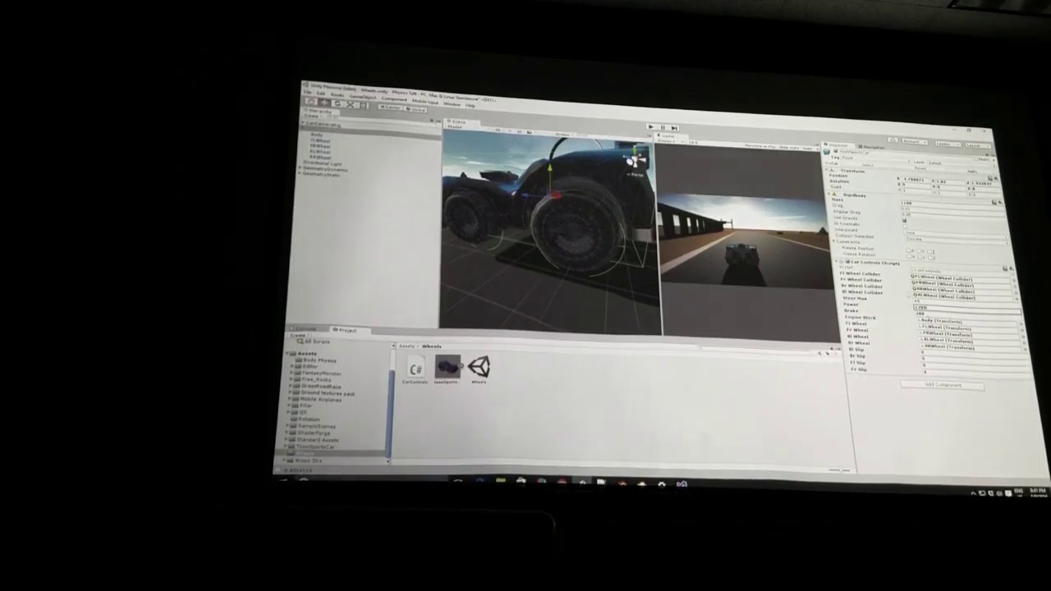
key(ctrl+p)
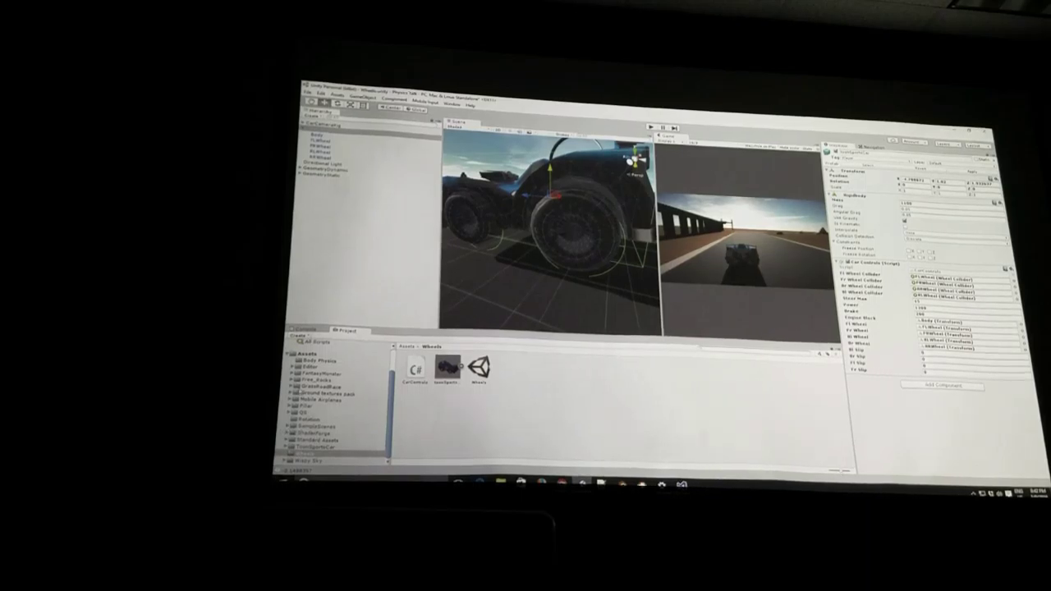
Load the Body scene from Body Physics, dismiss the save prompt, and face the skeleton
click(320, 360)
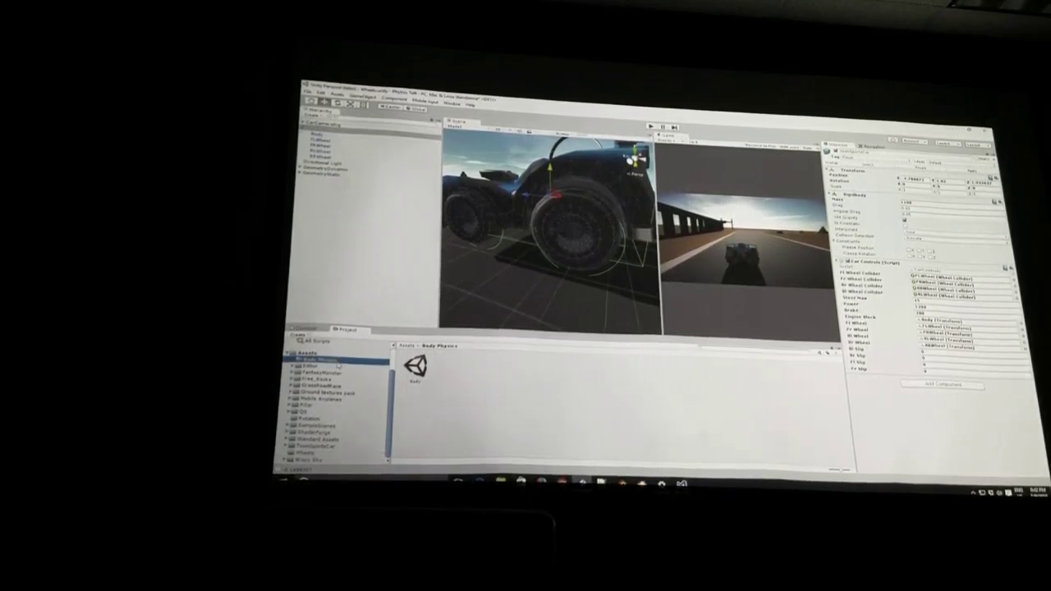
double_click(415, 368)
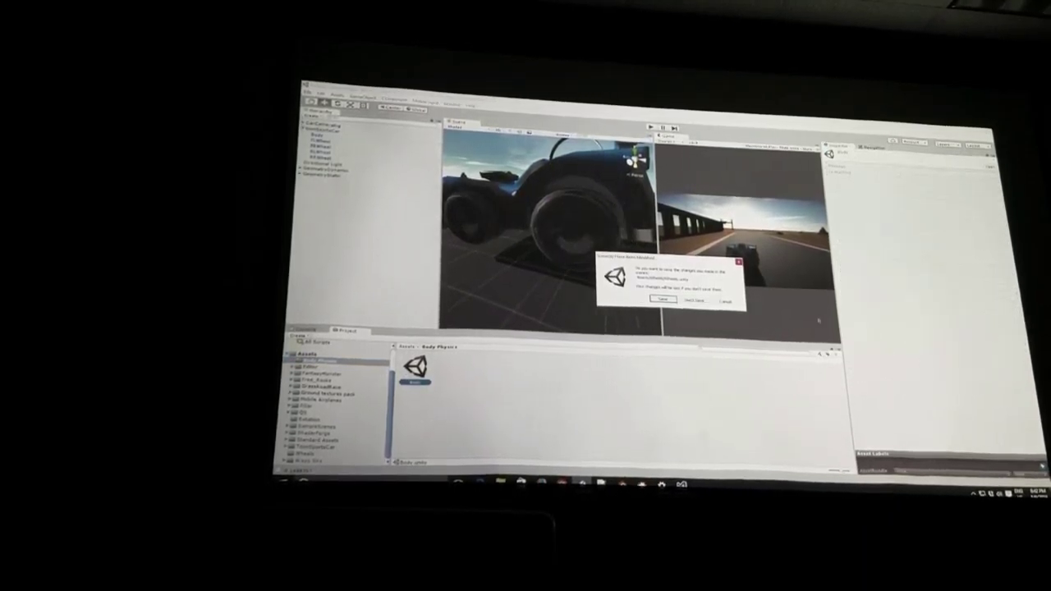
click(694, 301)
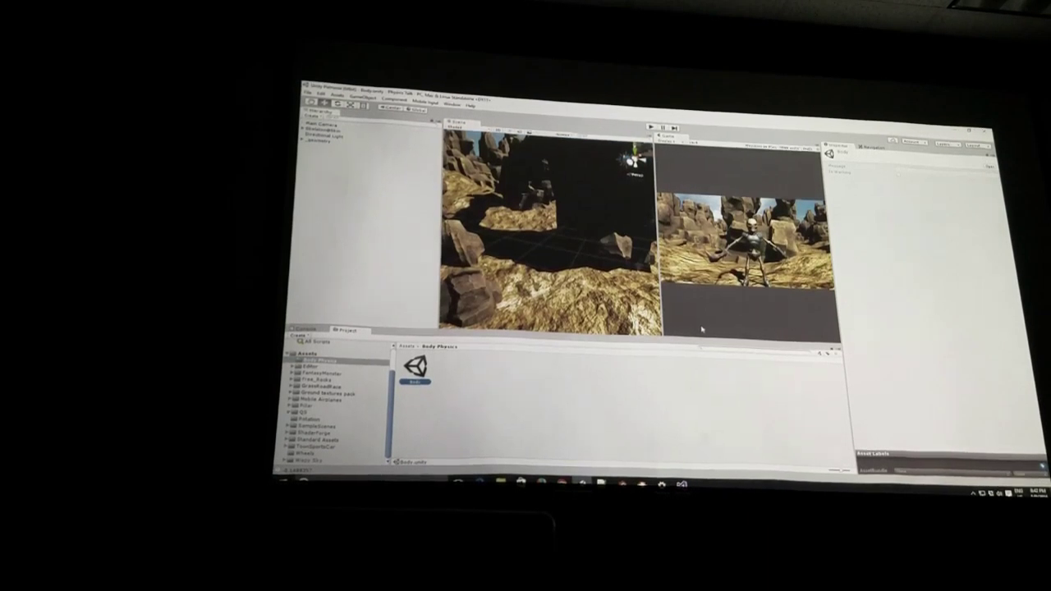
mouse_move(615, 266)
right_down()
mouse_move(653, 281)
mouse_move(641, 246)
mouse_move(372, 223)
right_up()
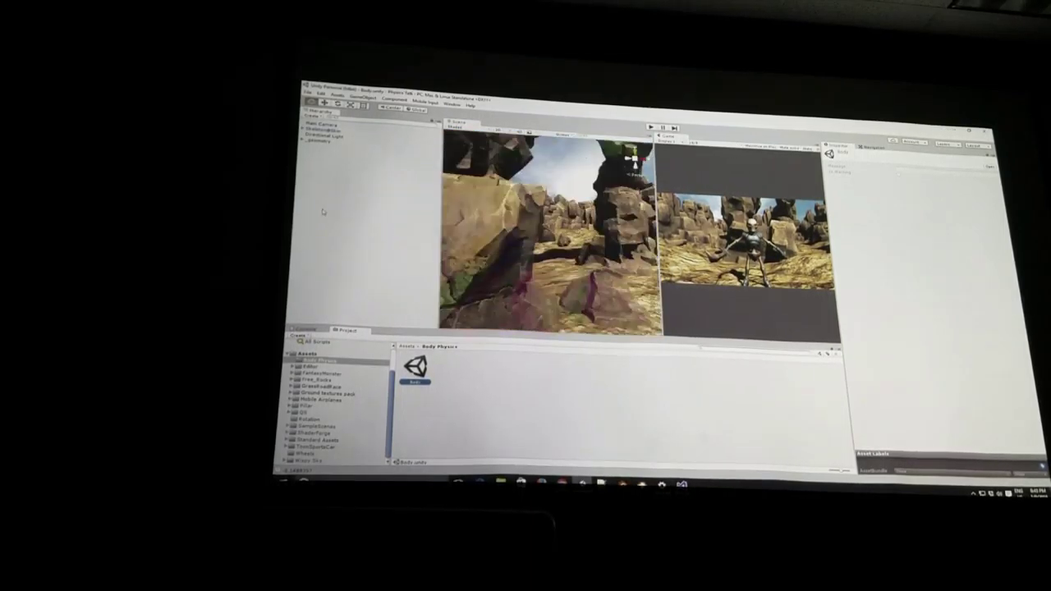
scroll(550, 230, down, 3)
scroll(550, 230, down, 3)
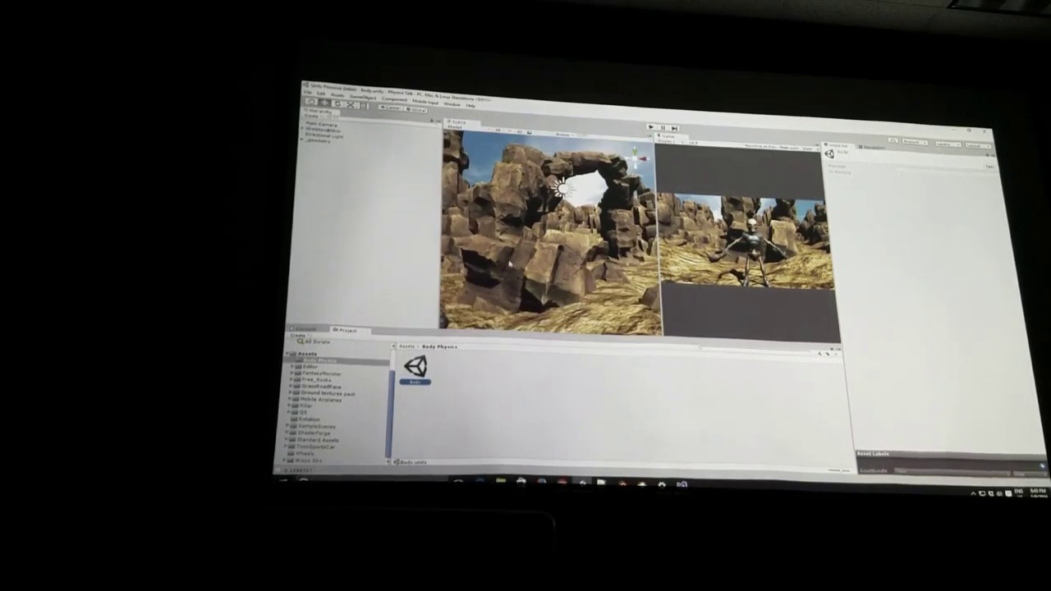
scroll(550, 230, down, 2)
right_drag(563, 197, 593, 187)
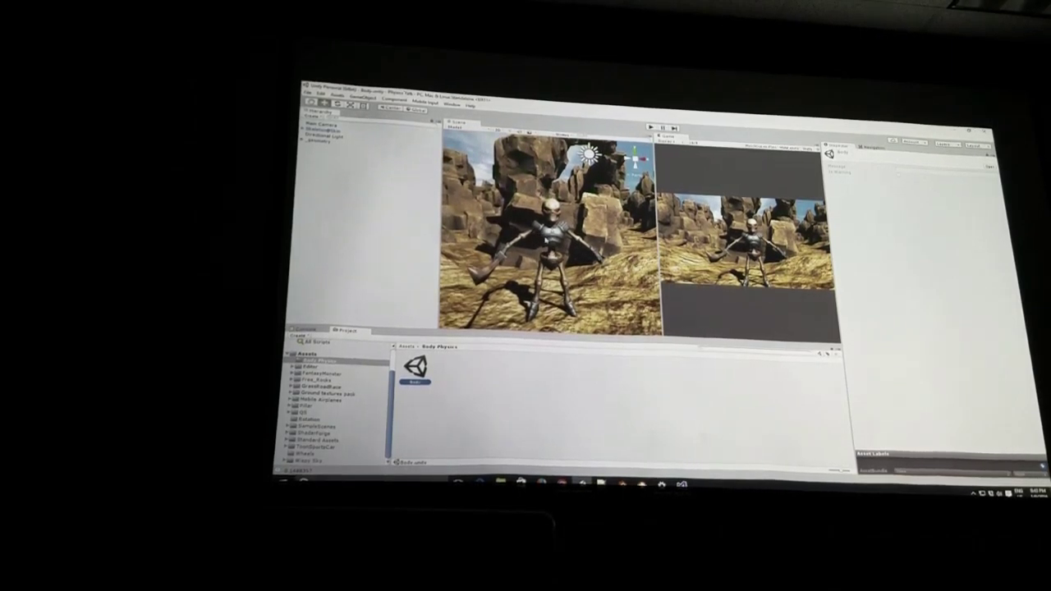
Select and frame the skeleton, then run and stop a ragdoll play test
click(324, 130)
key(f)
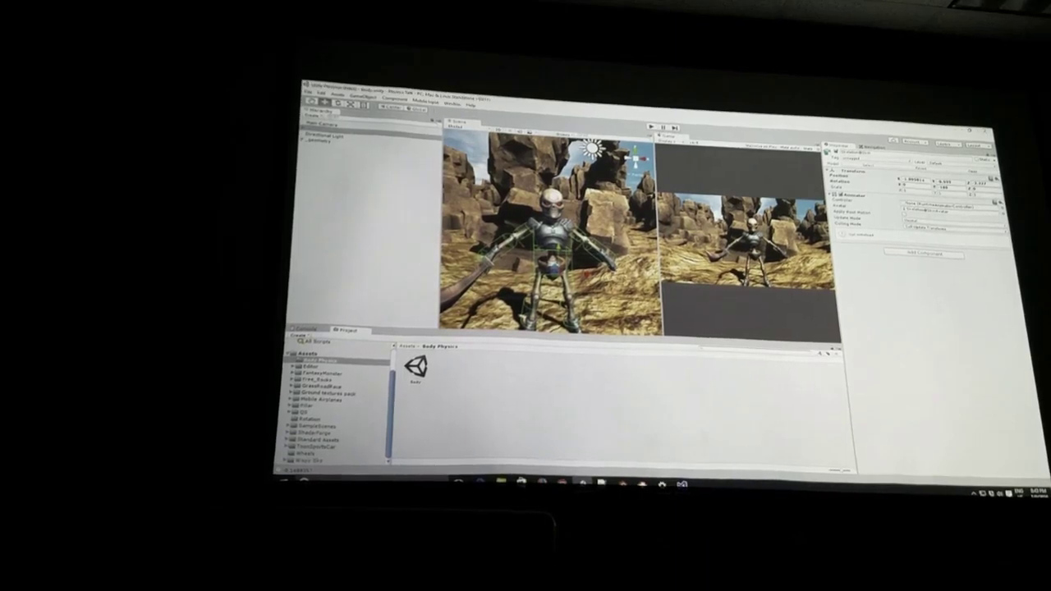
click(651, 128)
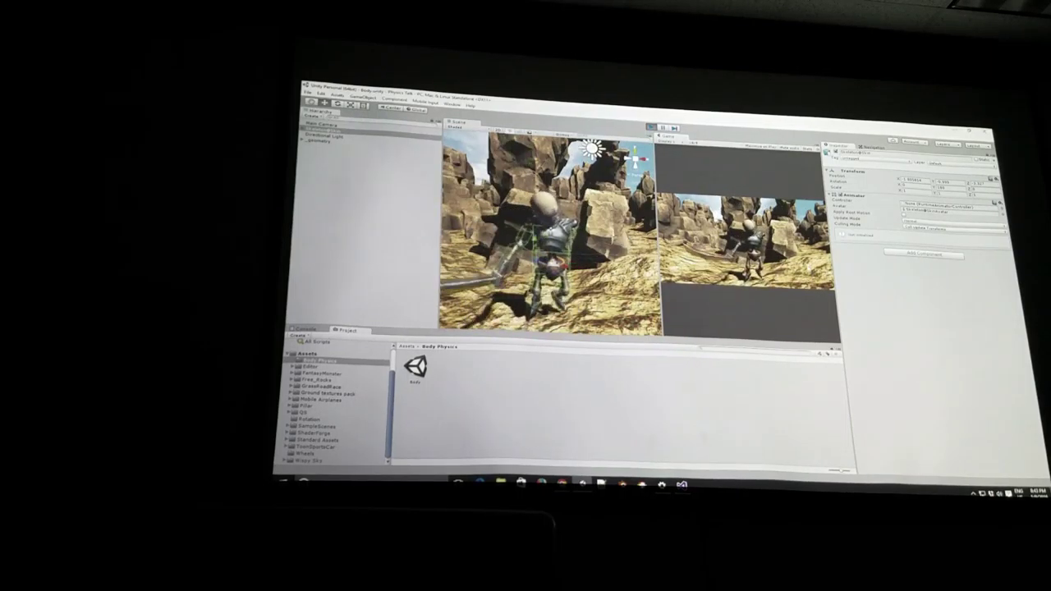
key(ctrl+p)
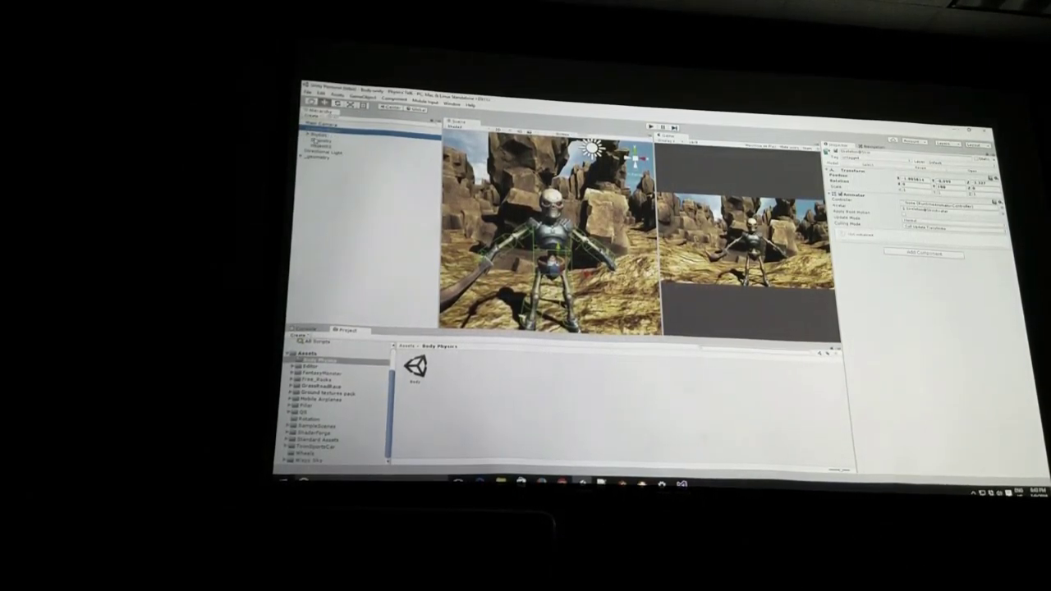
Expand the bone hierarchy: pelvis, spine, thighs, calves, neck, head and left clavicle
click(312, 148)
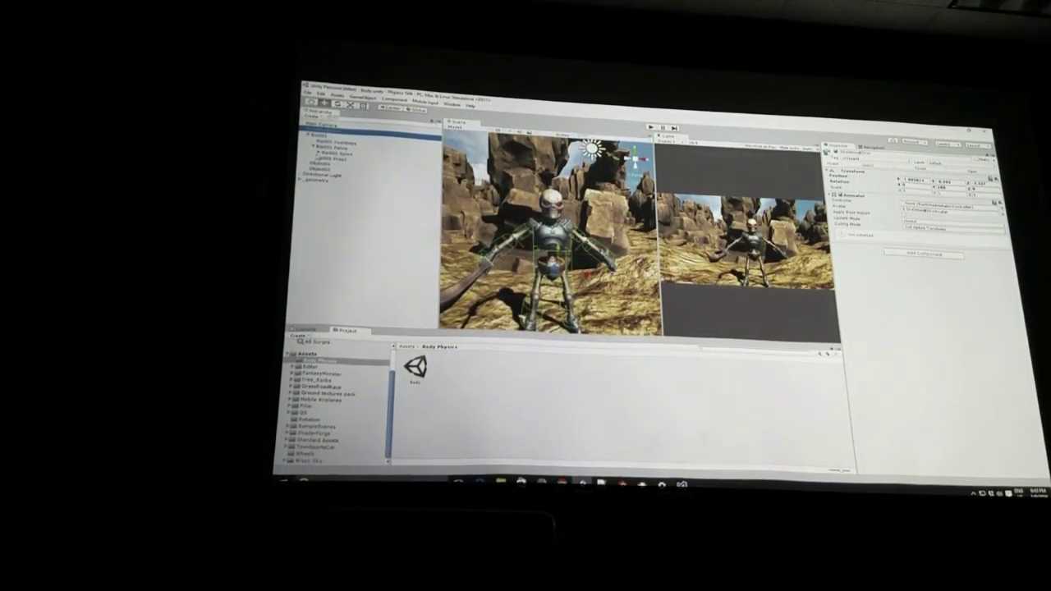
click(318, 153)
click(324, 159)
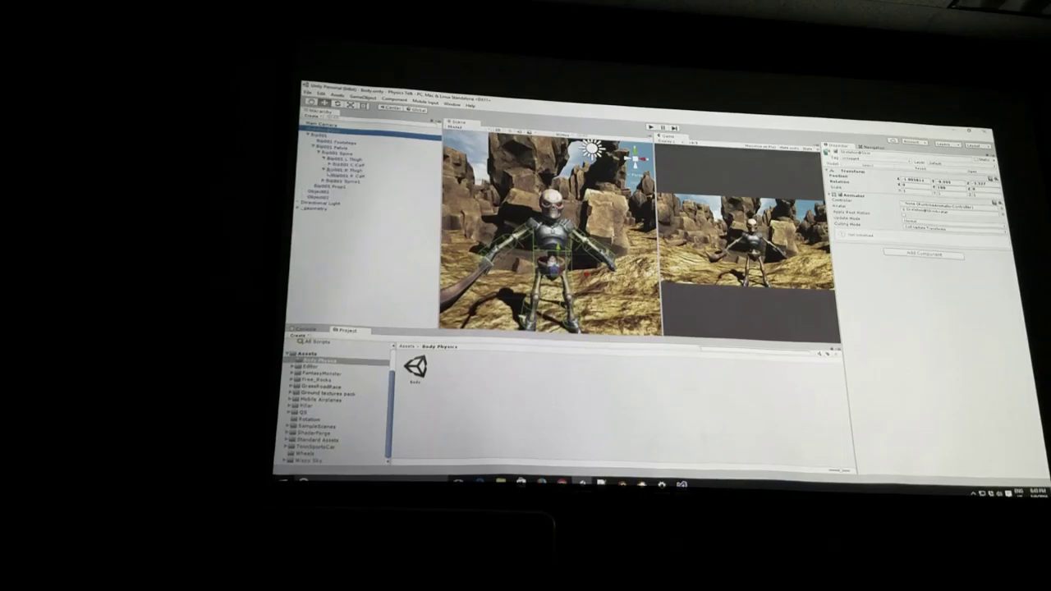
click(329, 164)
click(325, 192)
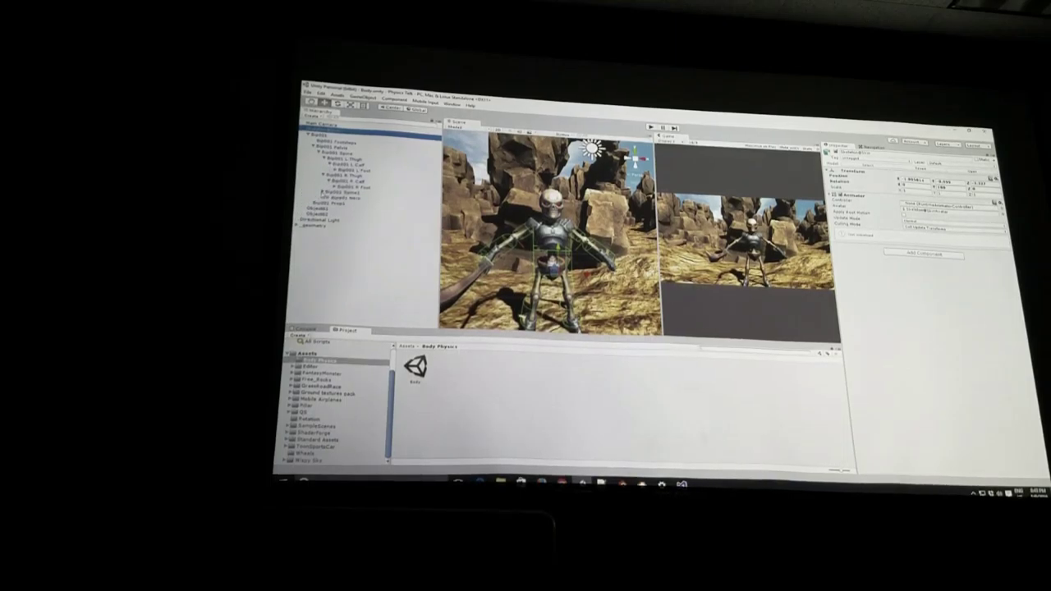
click(328, 197)
click(333, 204)
click(332, 216)
Multi-select the upper arm and forearm bones plus Bip001 Neck
click(332, 222)
click(362, 235)
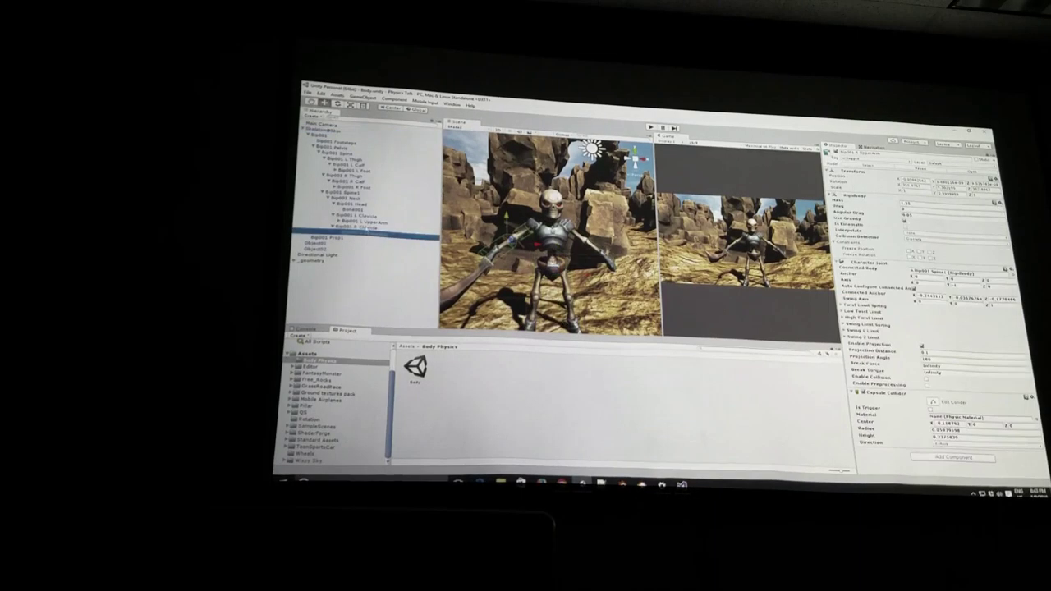
click(337, 222)
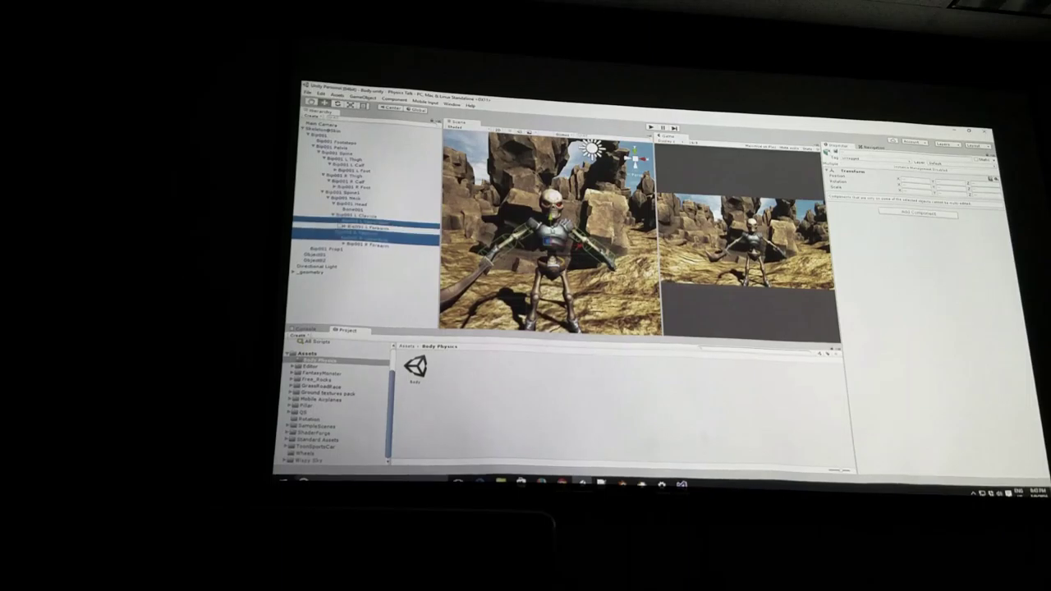
click(354, 242)
ctrl+click(353, 224)
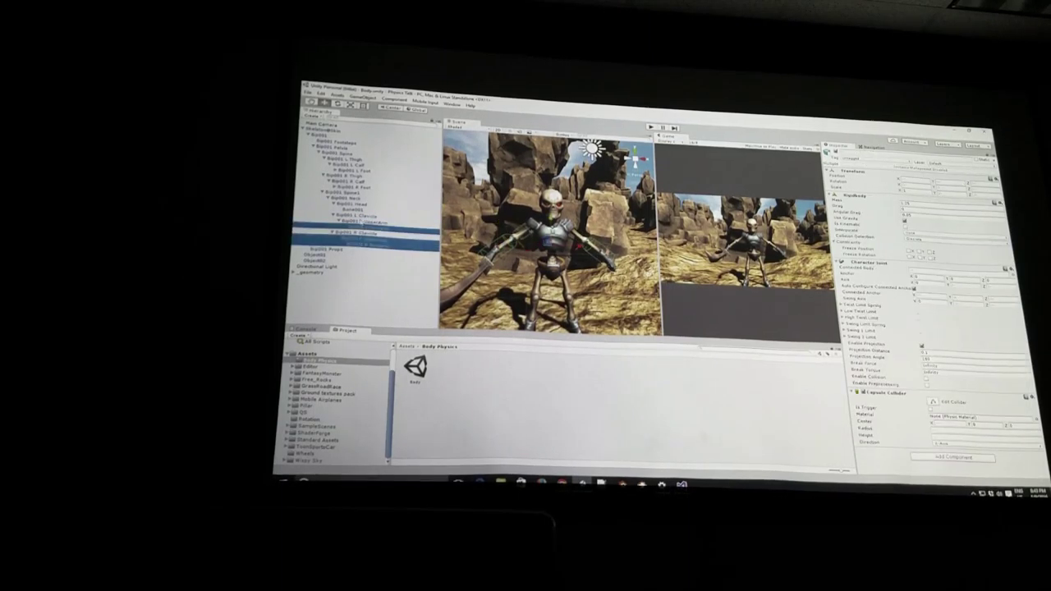
ctrl+click(352, 199)
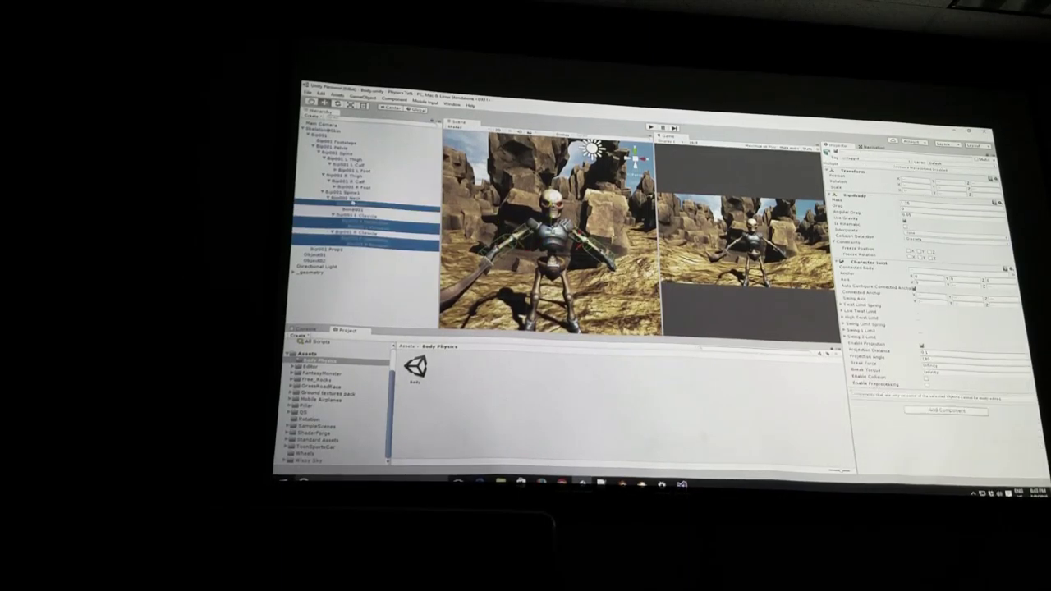
Add the left leg bones, drop Bip001 Spine, edit a shared value, and test the ragdoll
ctrl+click(353, 189)
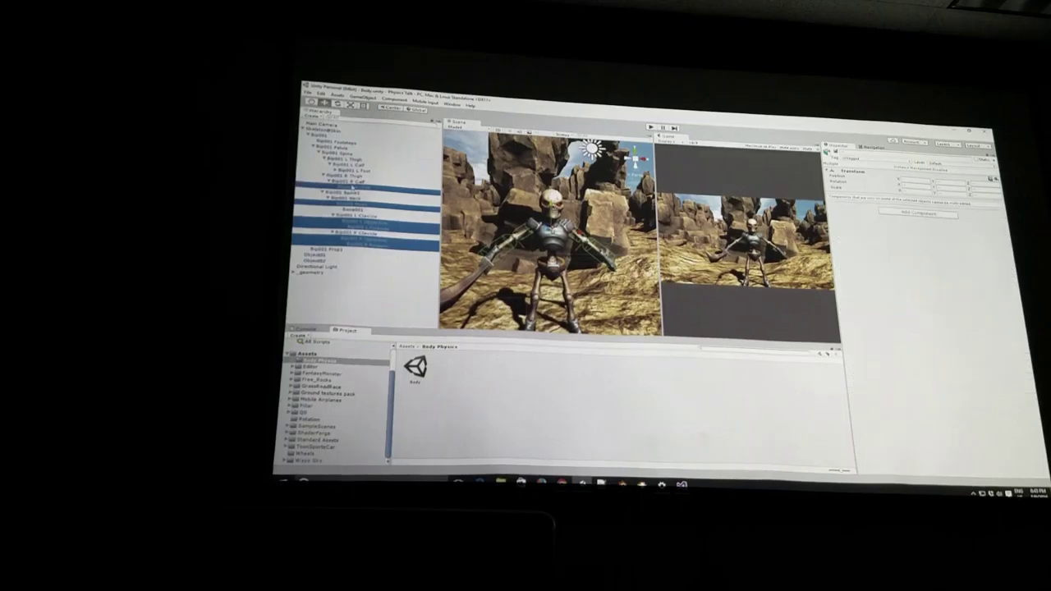
ctrl+click(354, 189)
ctrl+click(353, 165)
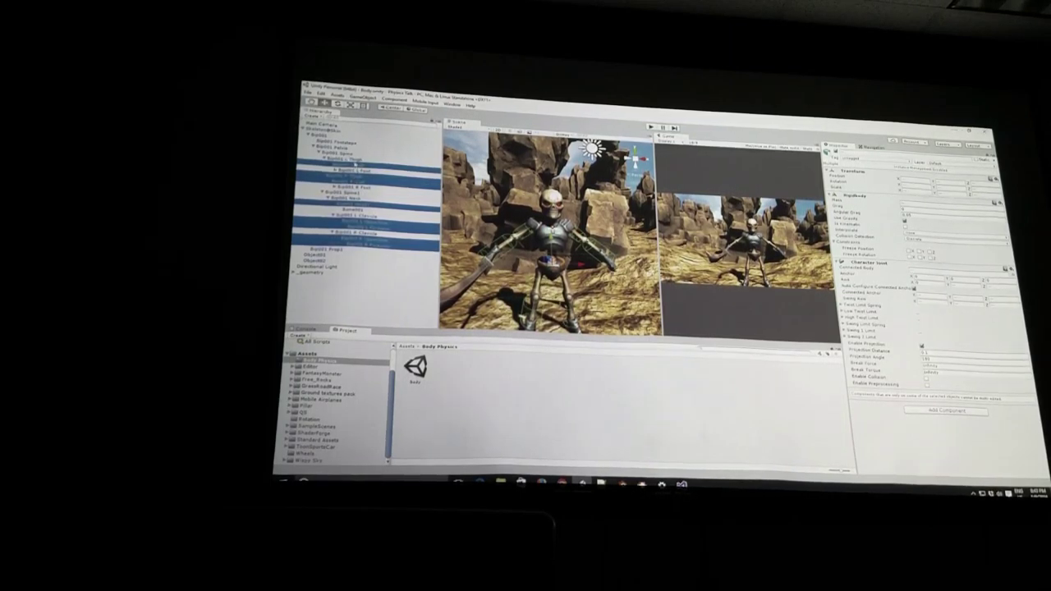
ctrl+click(350, 158)
ctrl+click(351, 158)
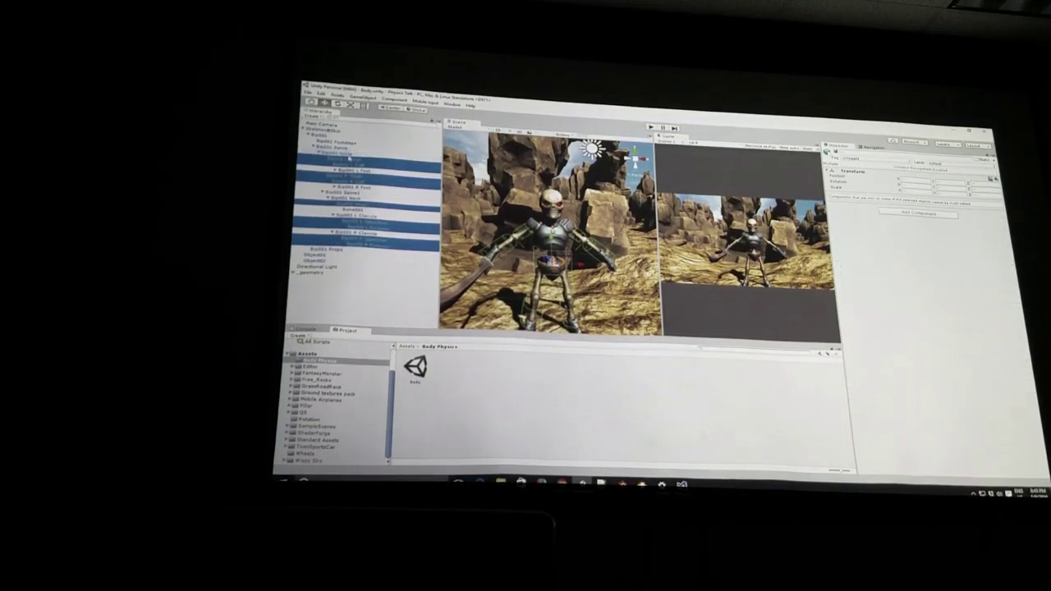
ctrl+click(348, 153)
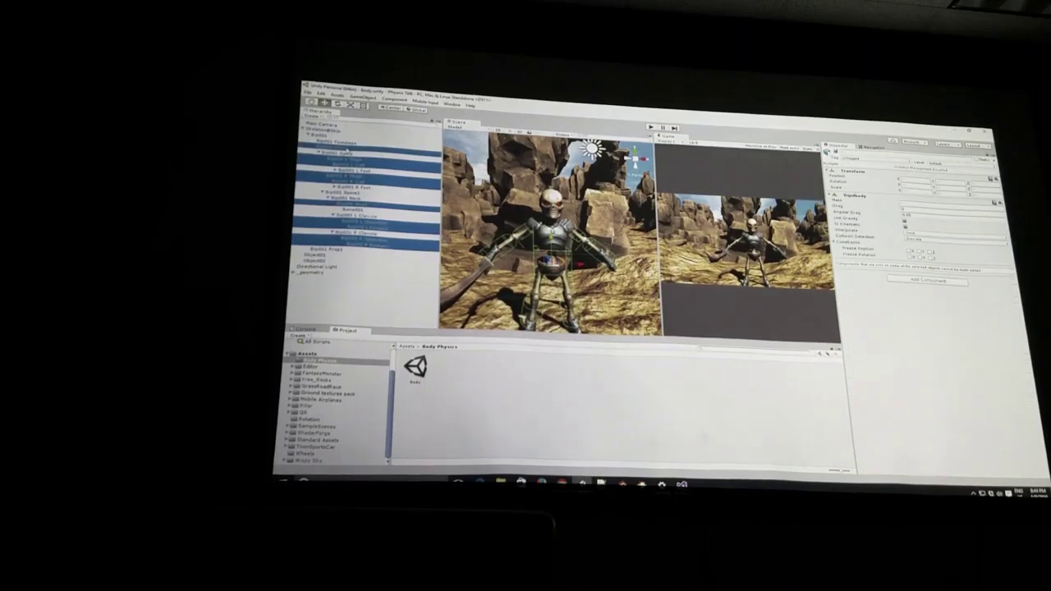
ctrl+click(393, 153)
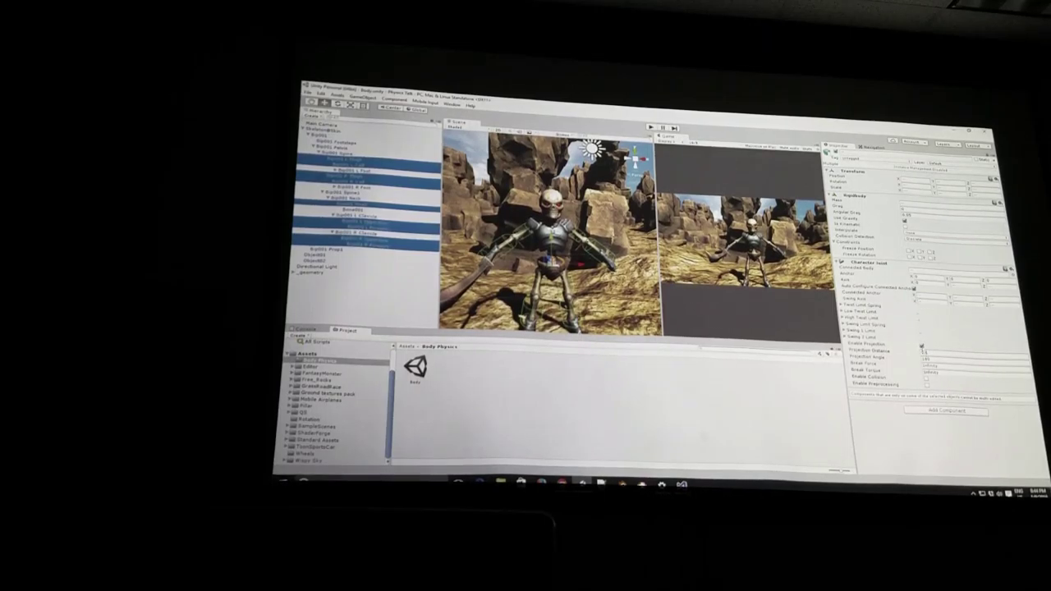
click(921, 347)
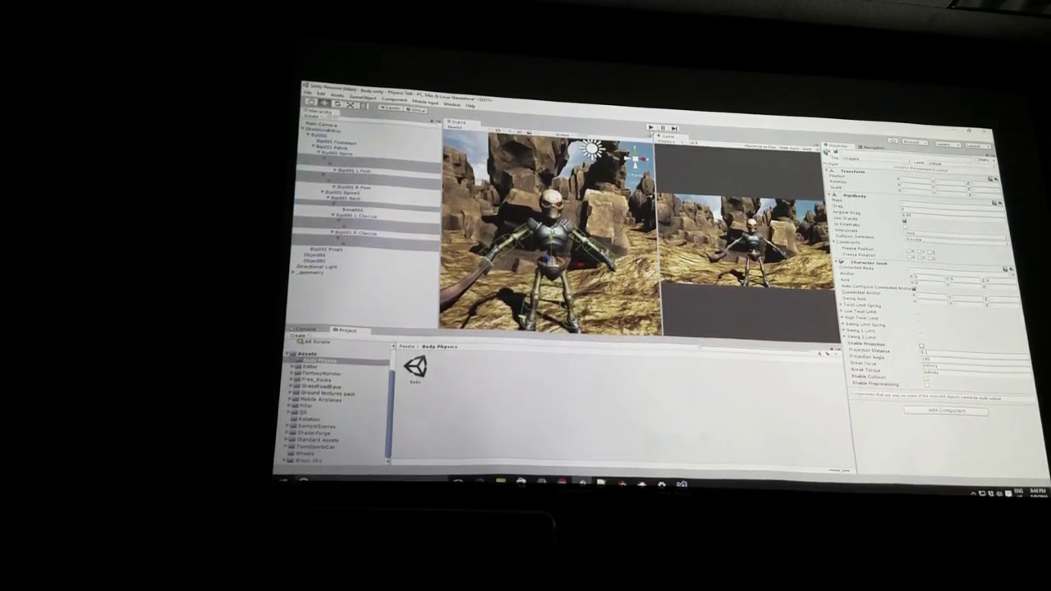
key(ctrl+p)
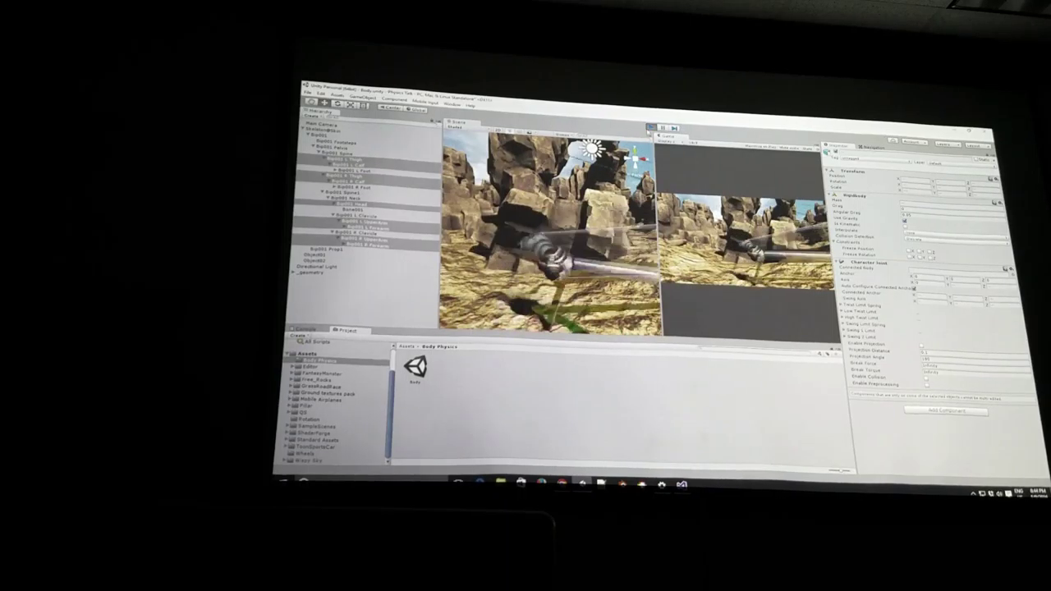
key(ctrl+p)
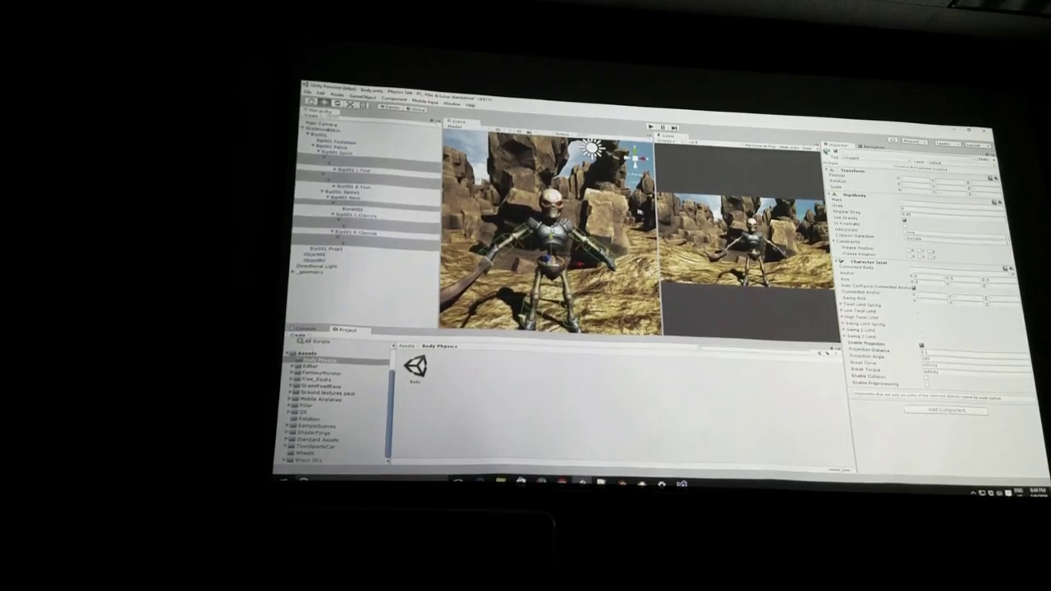
right_drag(551, 230, 526, 234)
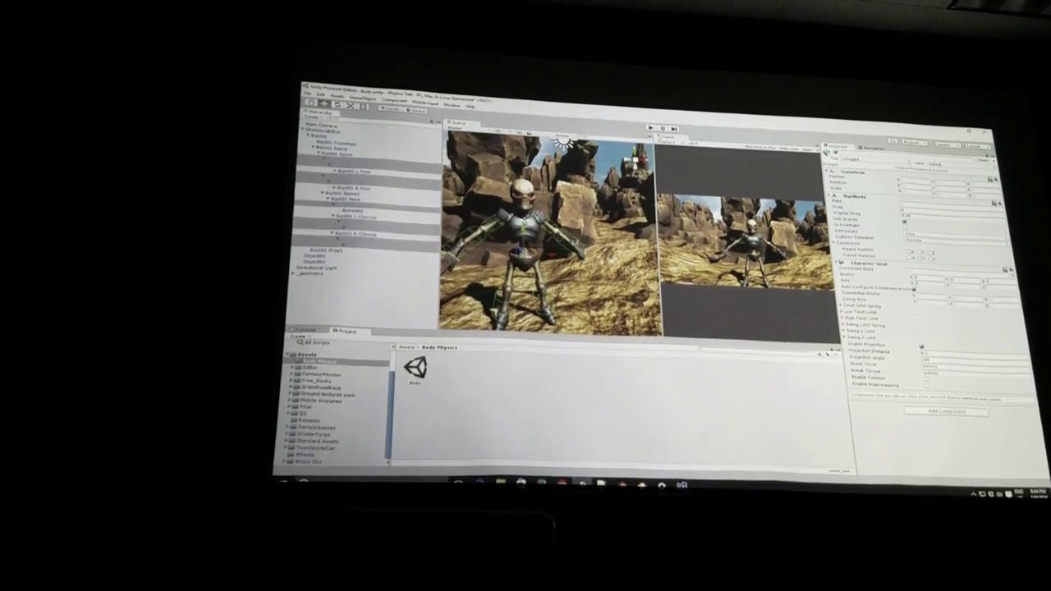
key(ctrl+p)
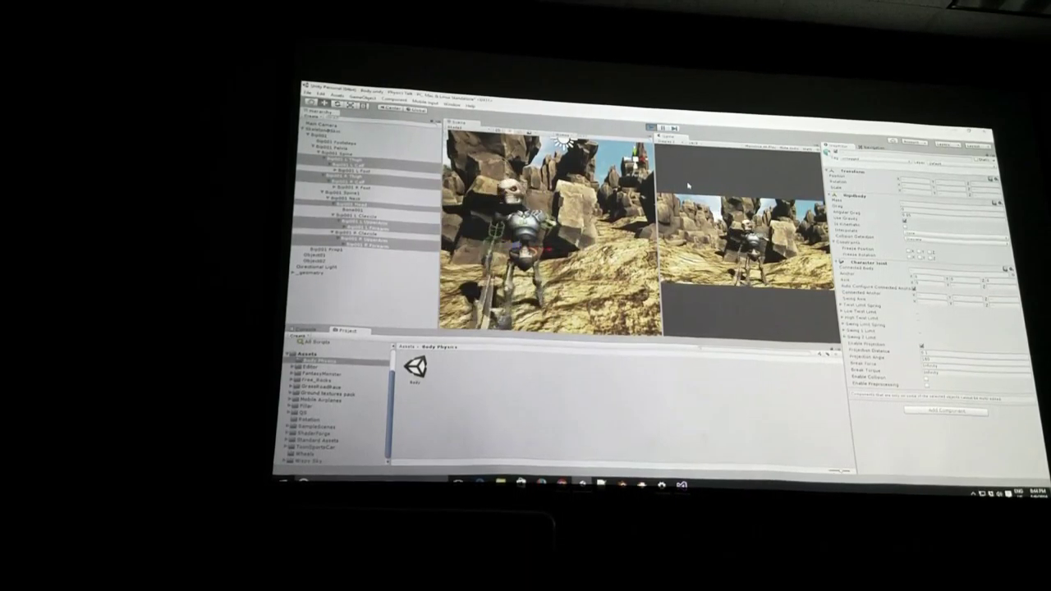
key(ctrl+p)
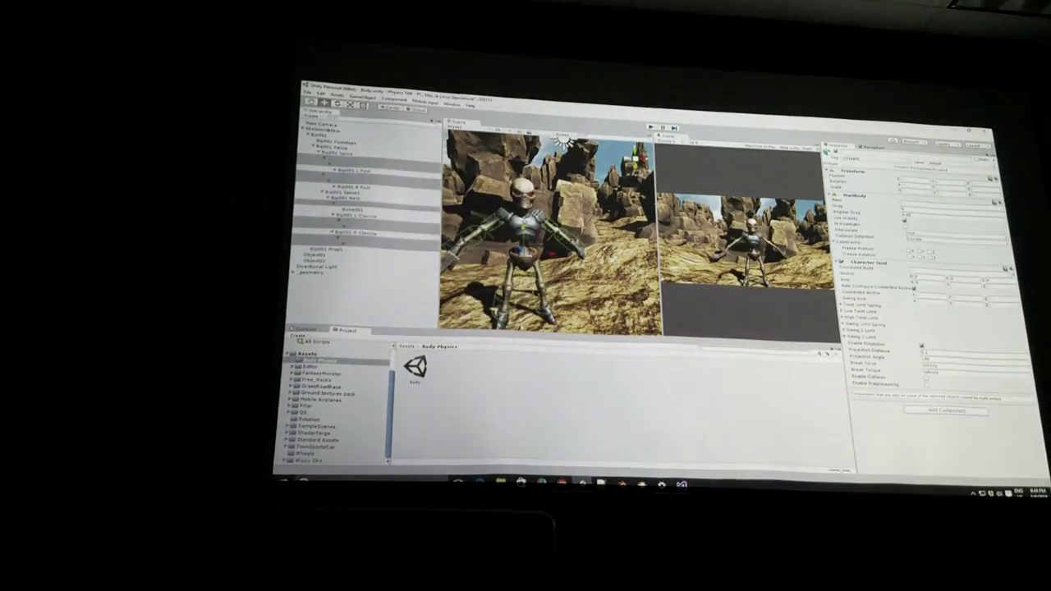
mouse_move(550, 238)
right_down()
mouse_move(476, 239)
mouse_move(485, 221)
mouse_move(460, 222)
right_up()
Inspect the joints on Bip001 L Thigh and both UpperArm bones, then select R Clavicle
click(320, 129)
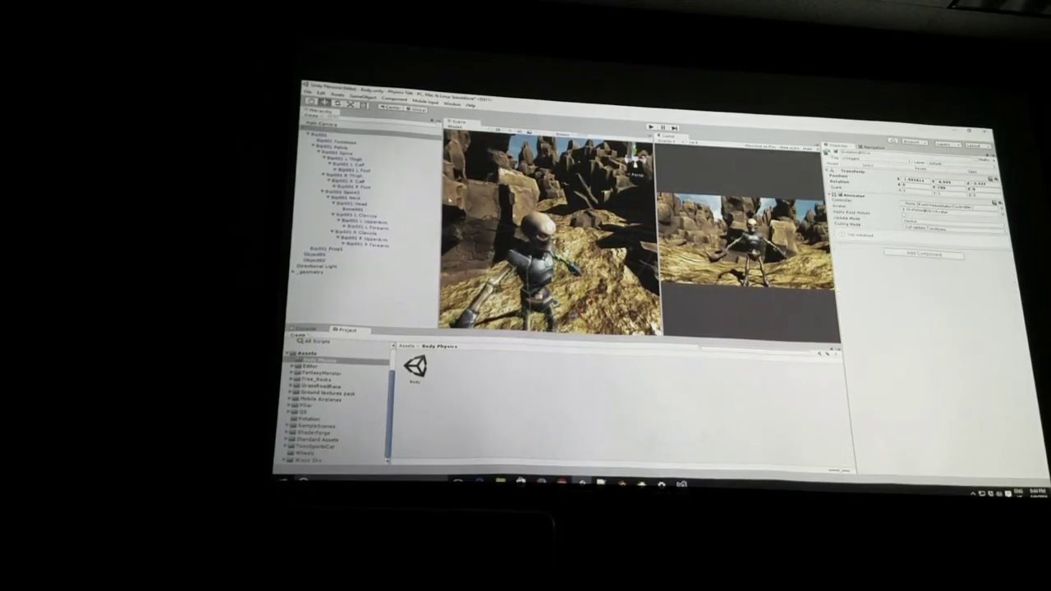
click(349, 159)
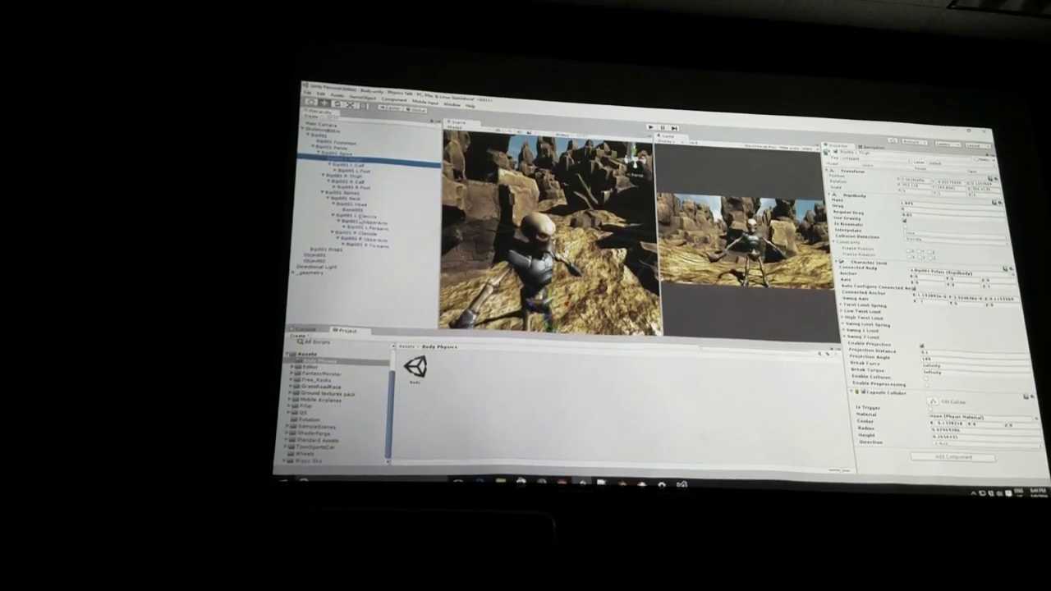
click(362, 223)
click(362, 239)
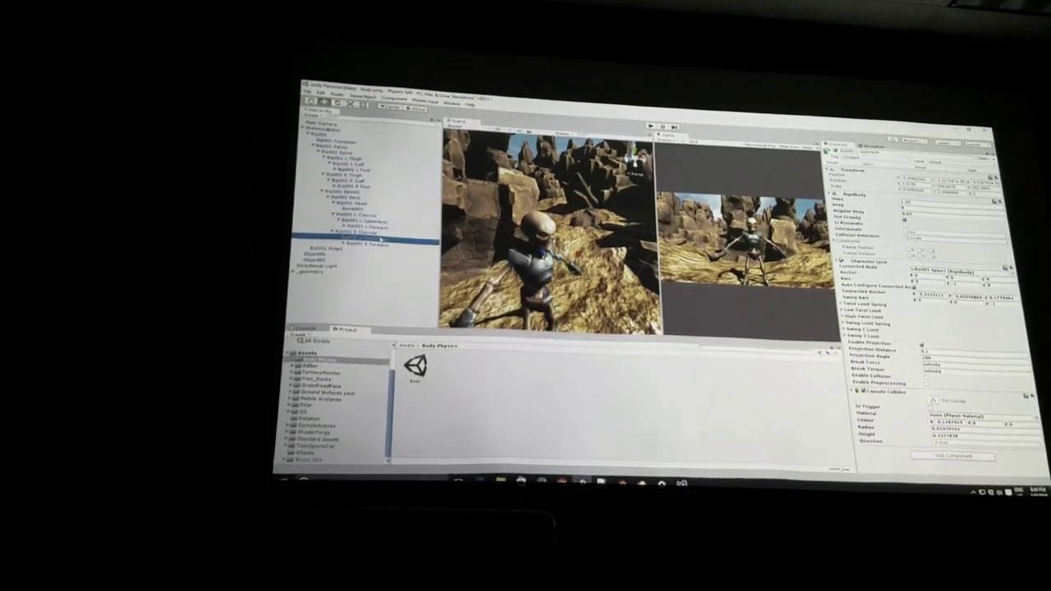
alt+drag(551, 246, 575, 242)
click(408, 234)
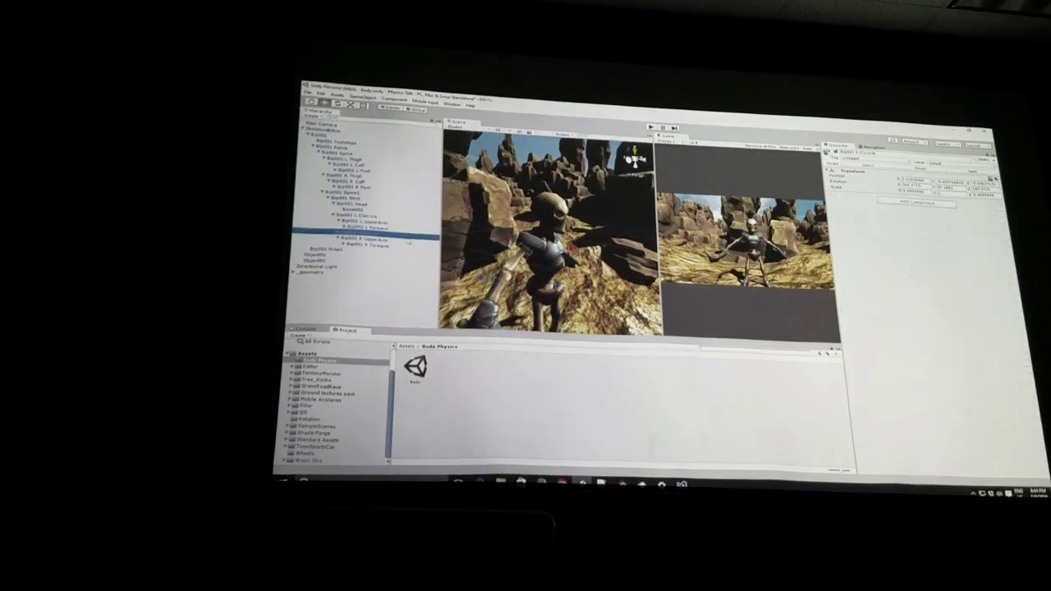
alt+drag(551, 238, 583, 234)
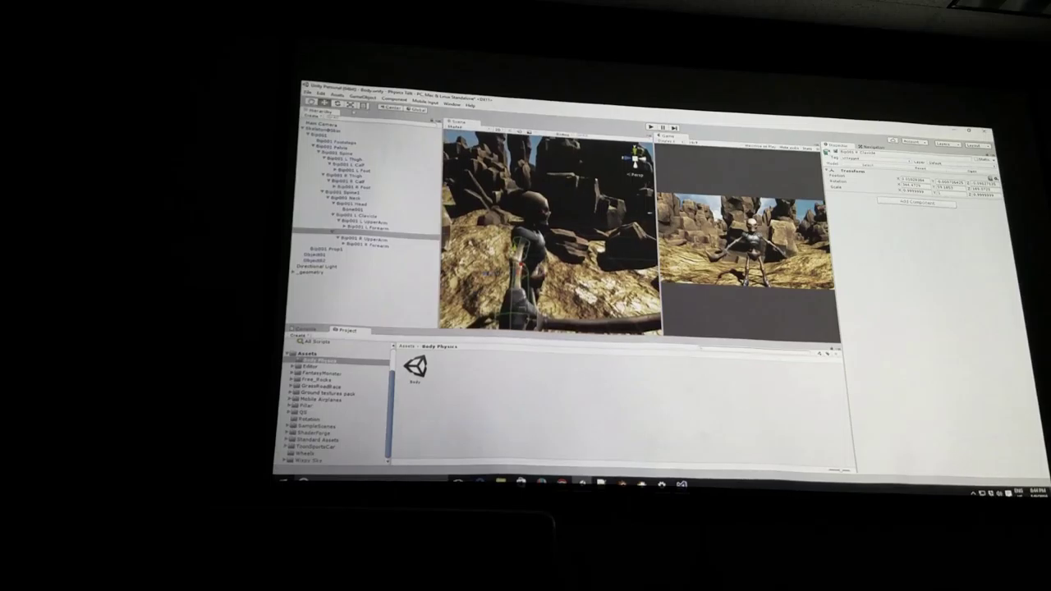
Swing Bip001 R UpperArm outward around its shoulder pivot, then undo the rotation
key(e)
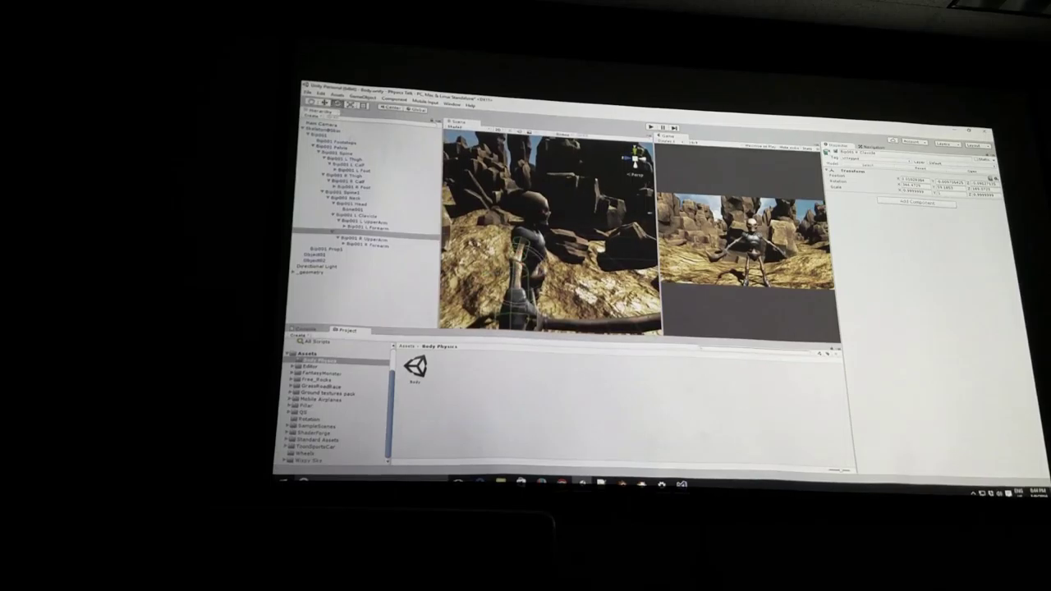
mouse_move(532, 324)
mouse_down()
mouse_move(533, 283)
mouse_move(525, 316)
mouse_up()
click(382, 239)
click(530, 304)
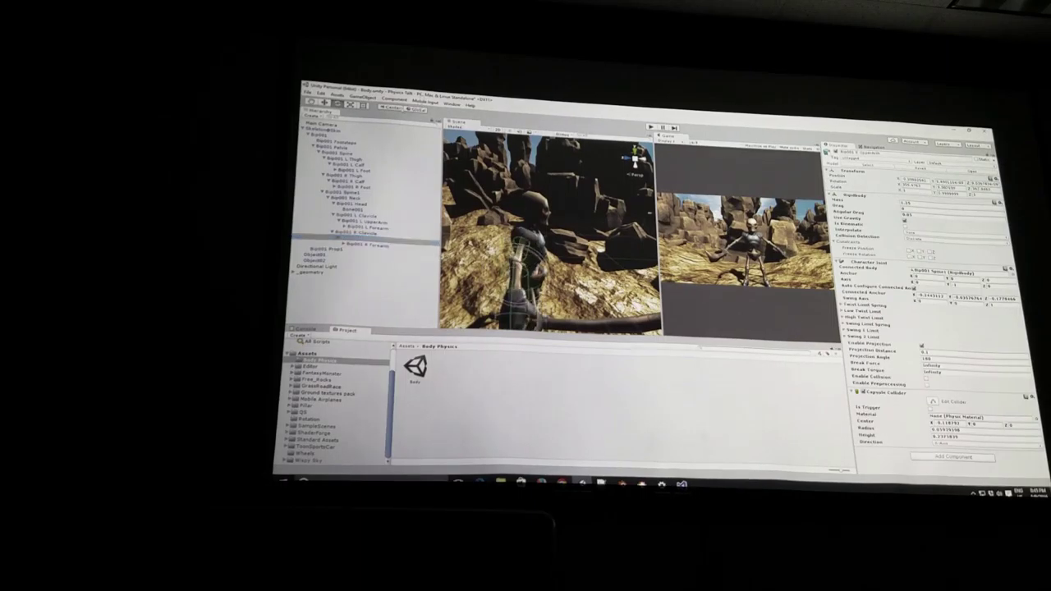
key(z)
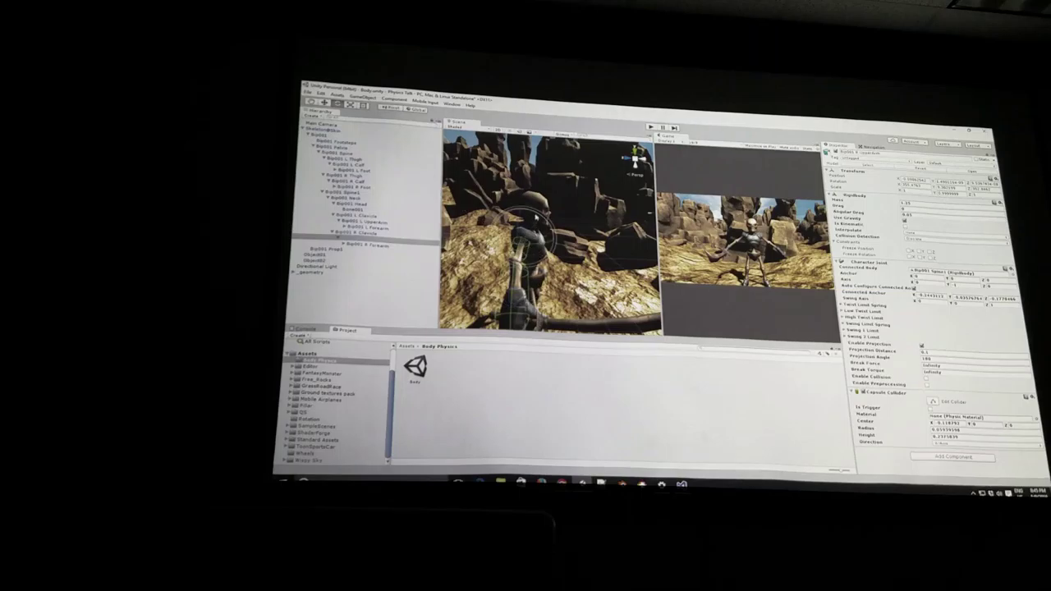
drag(526, 279, 603, 271)
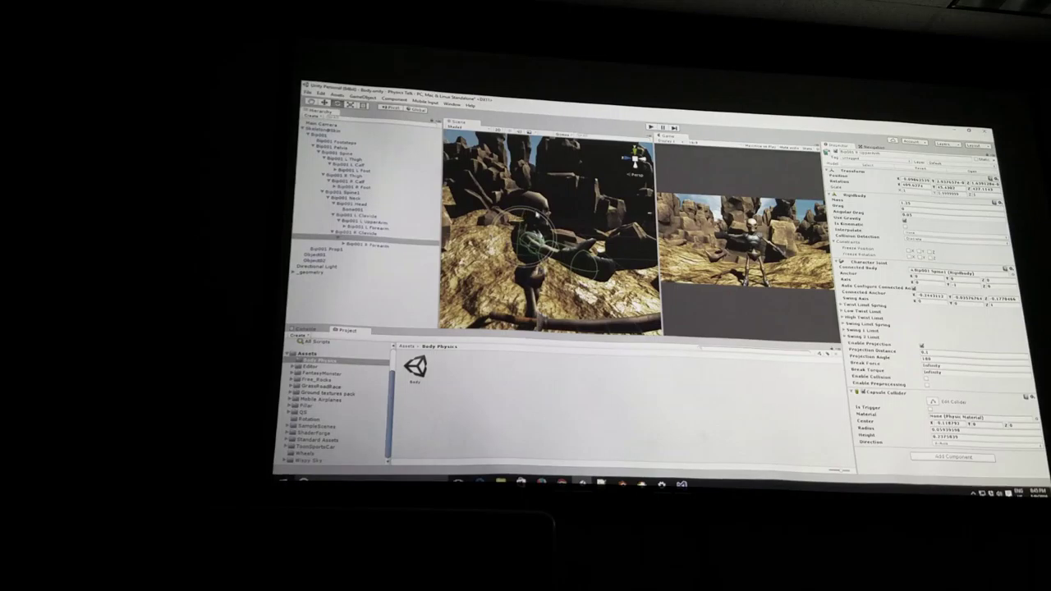
key(ctrl+z)
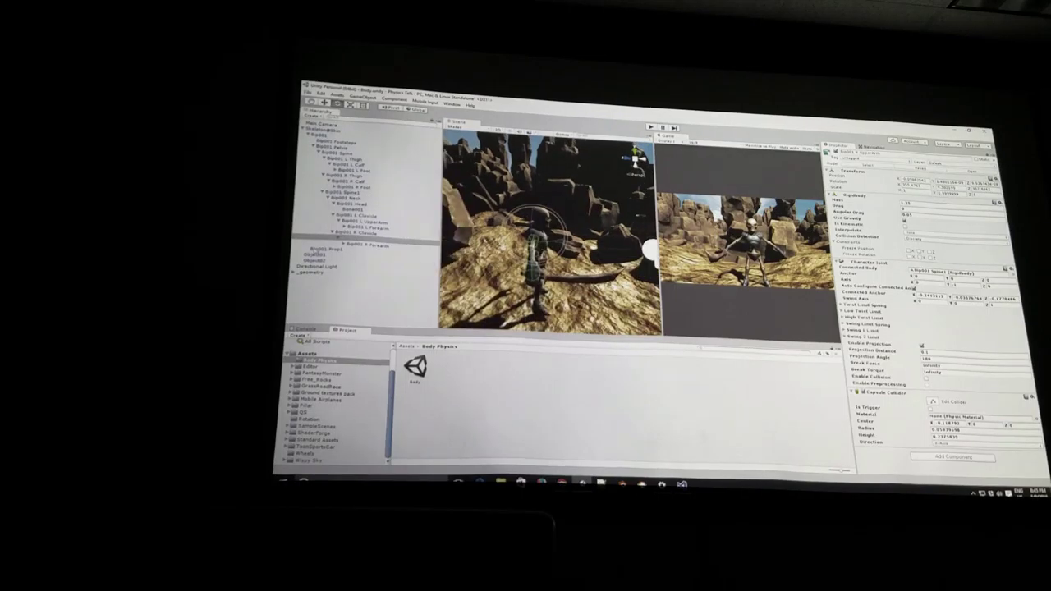
Parent Bip001 Prop1 under Bip001 R Forearm, breaking the prefab instance, then select the forearm bone
click(329, 256)
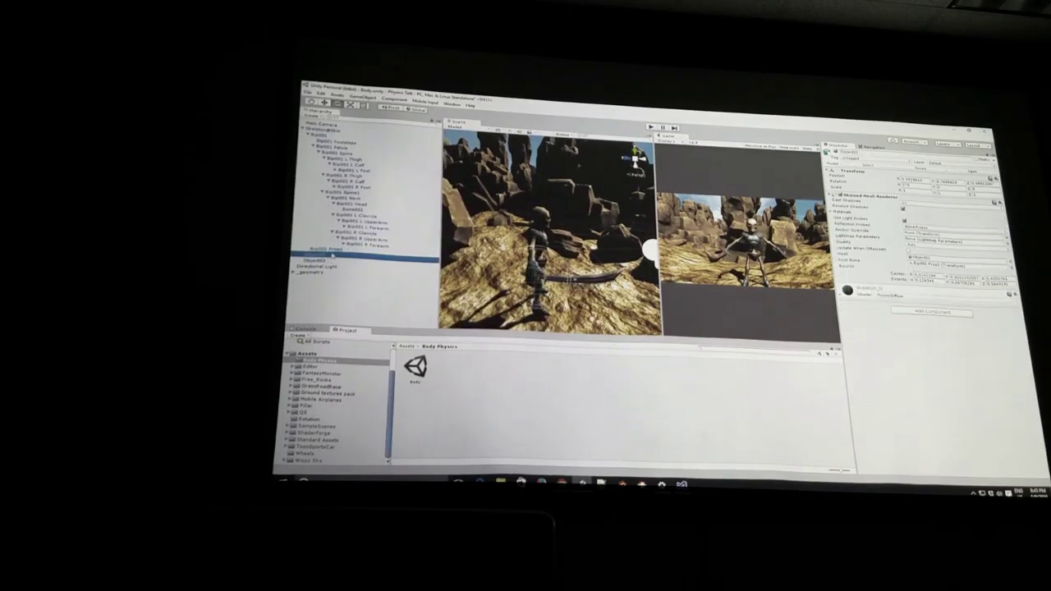
click(333, 251)
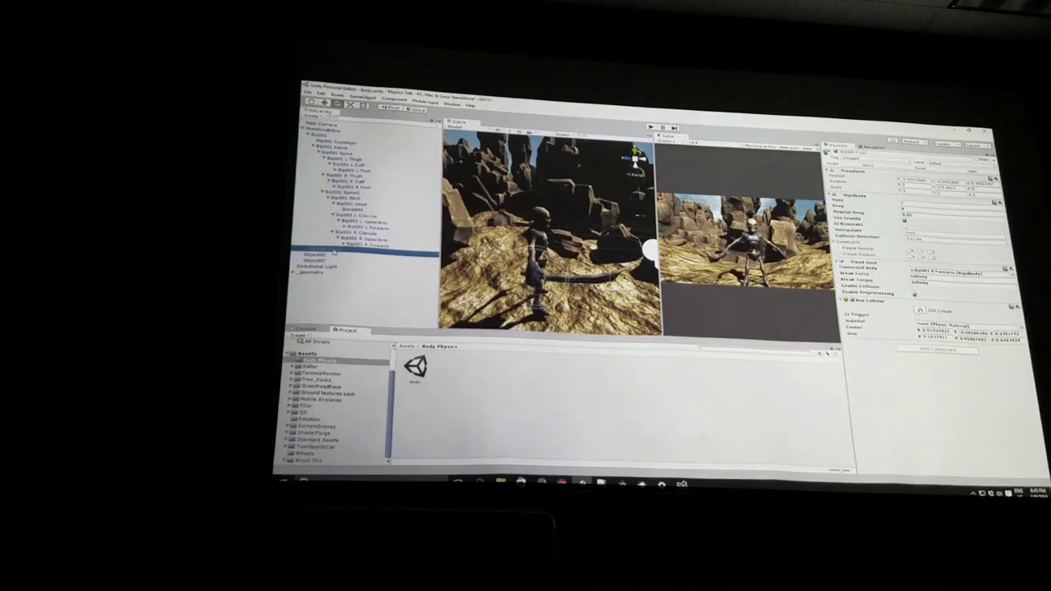
drag(333, 251, 348, 246)
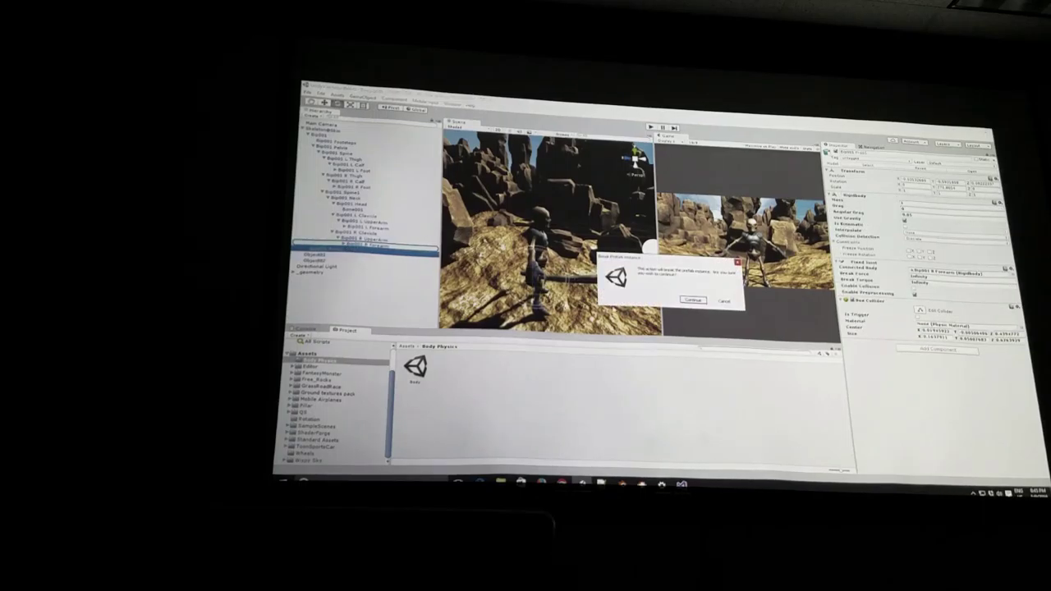
click(692, 301)
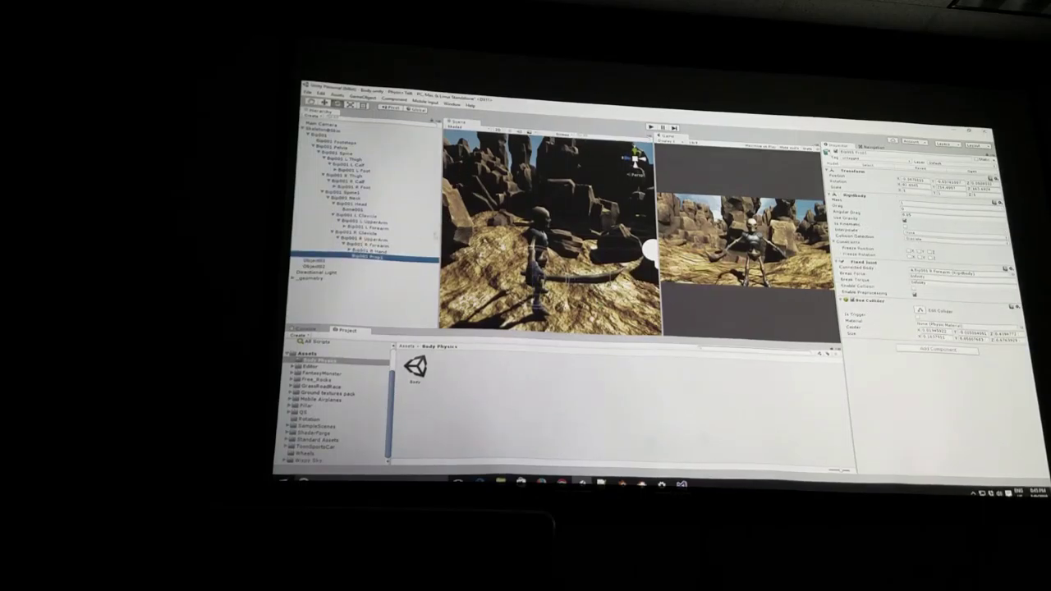
click(350, 252)
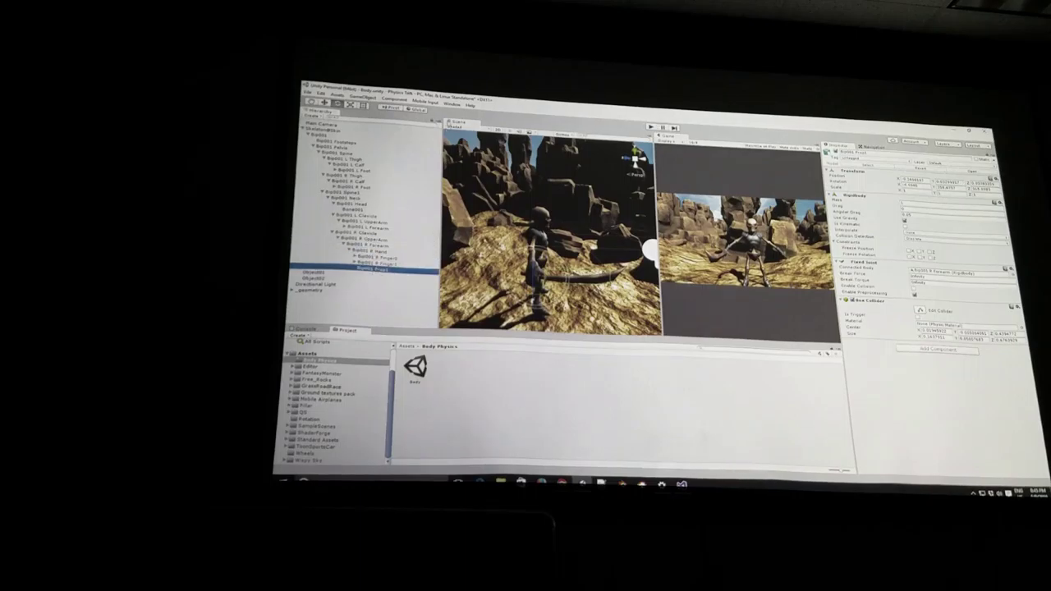
click(369, 239)
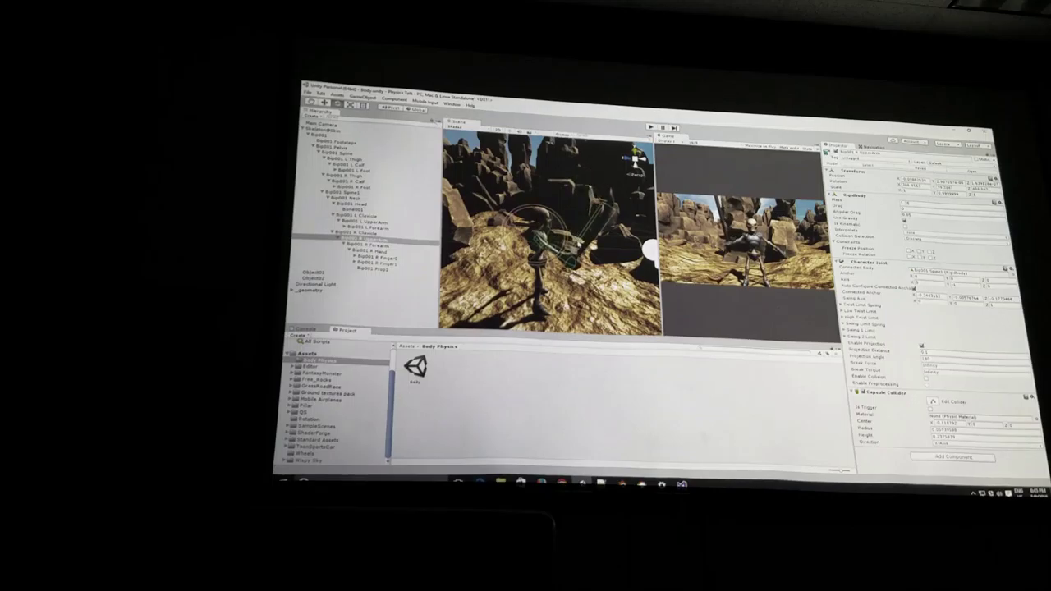
key(Down)
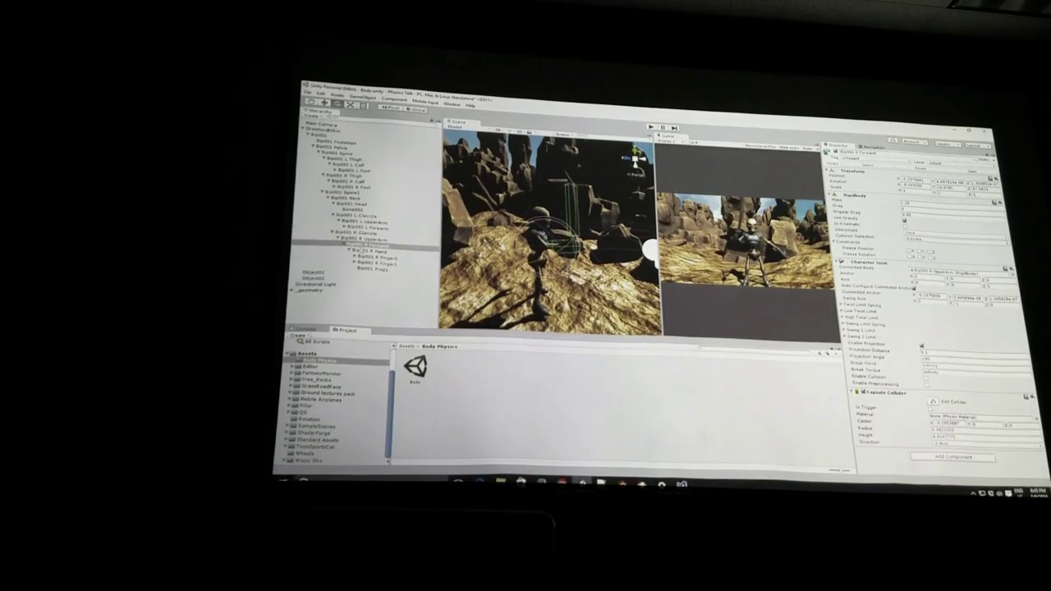
key(Down)
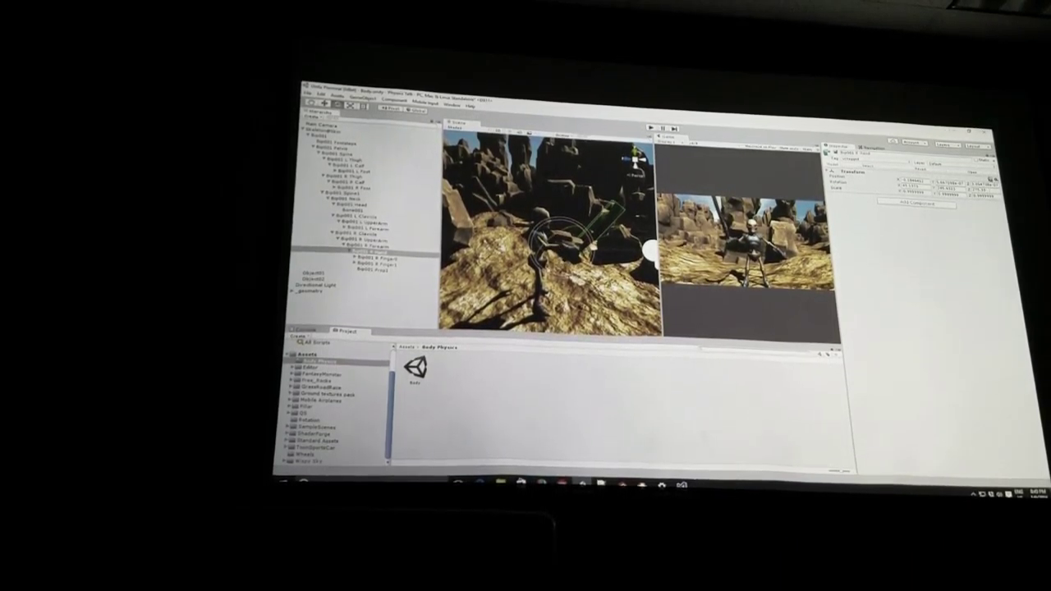
right_drag(629, 241, 610, 230)
scroll(550, 238, up, 3)
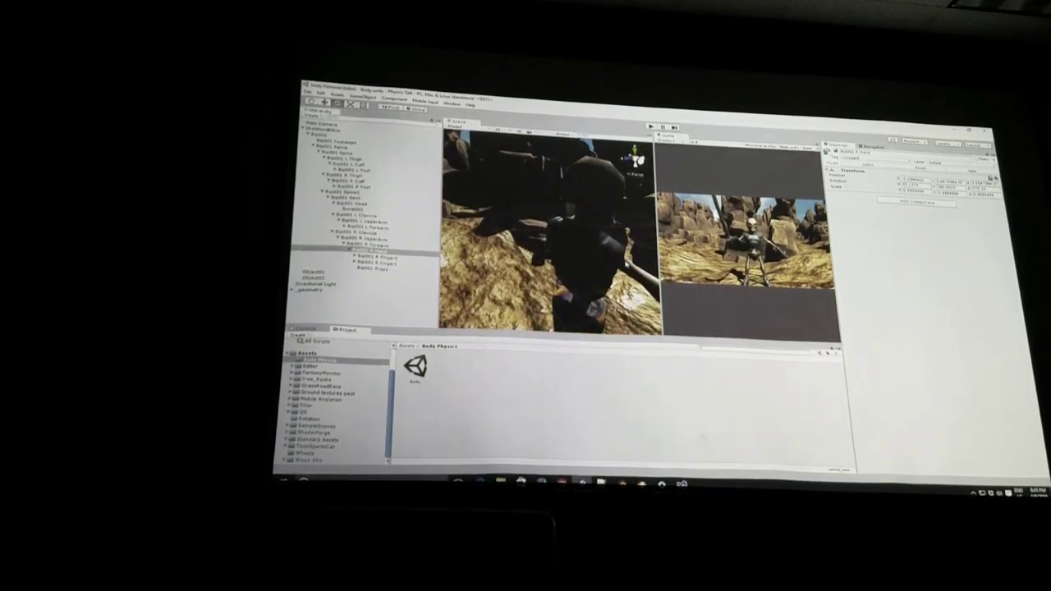
click(315, 277)
click(365, 239)
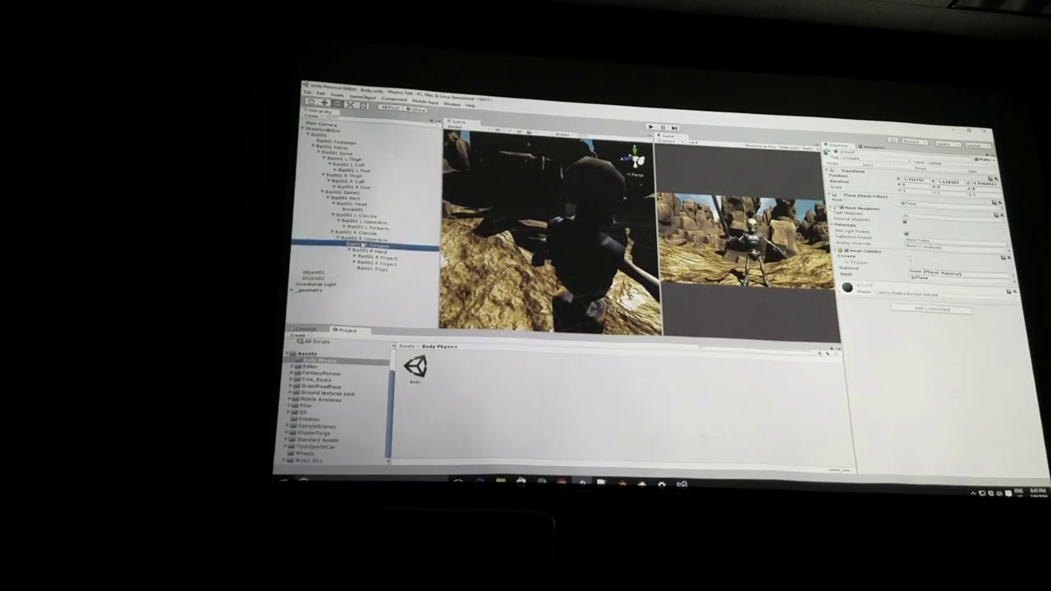
right_drag(630, 224, 620, 230)
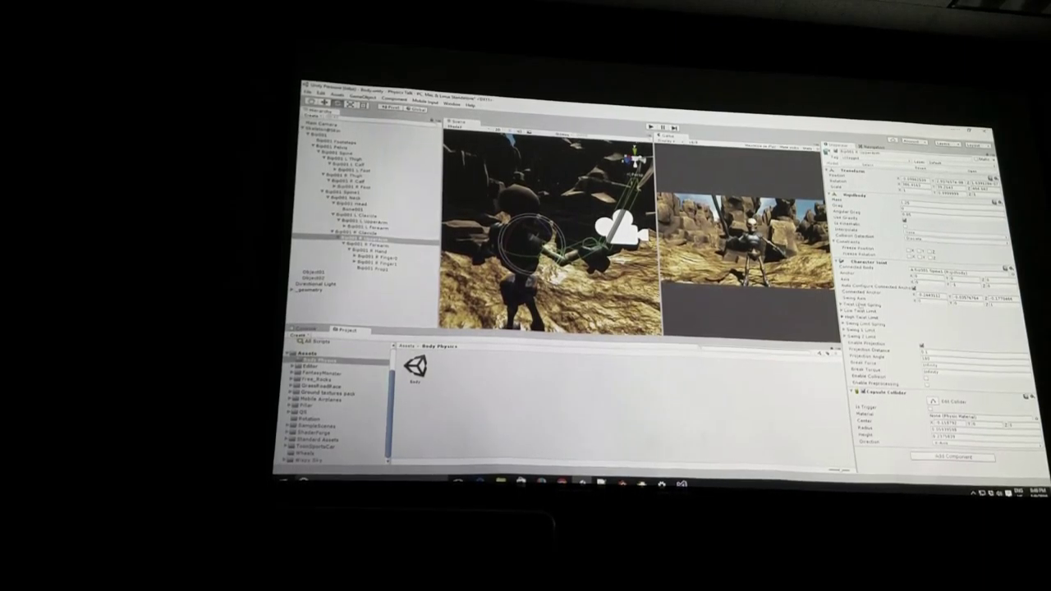
click(953, 456)
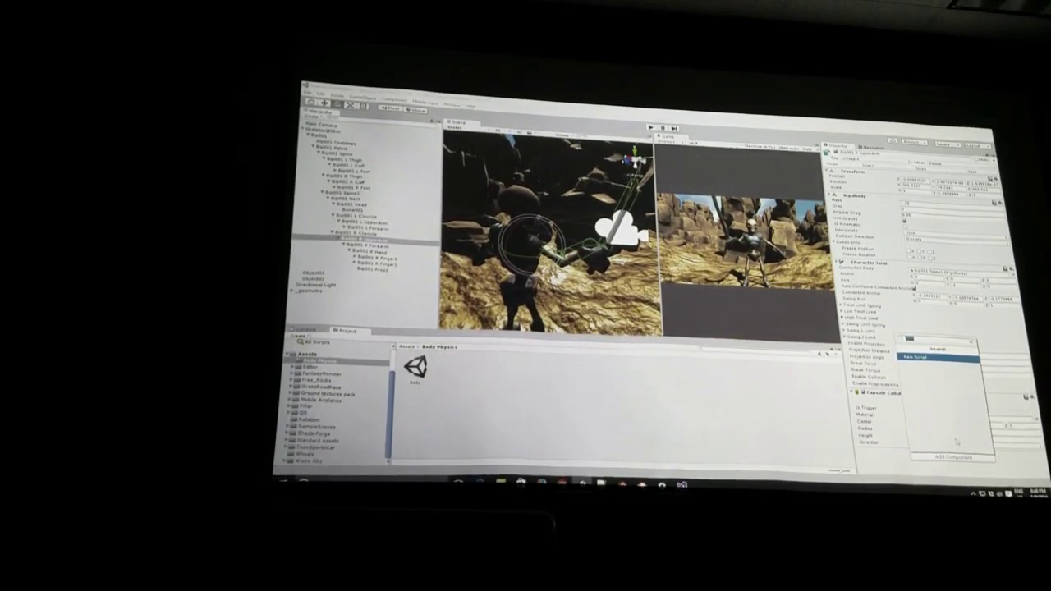
text(spring)
Add a Spring Joint to the upper arm connected to Bip001 R Forearm and test-play it
key(Return)
scroll(920, 328, down, 3)
scroll(920, 329, down, 2)
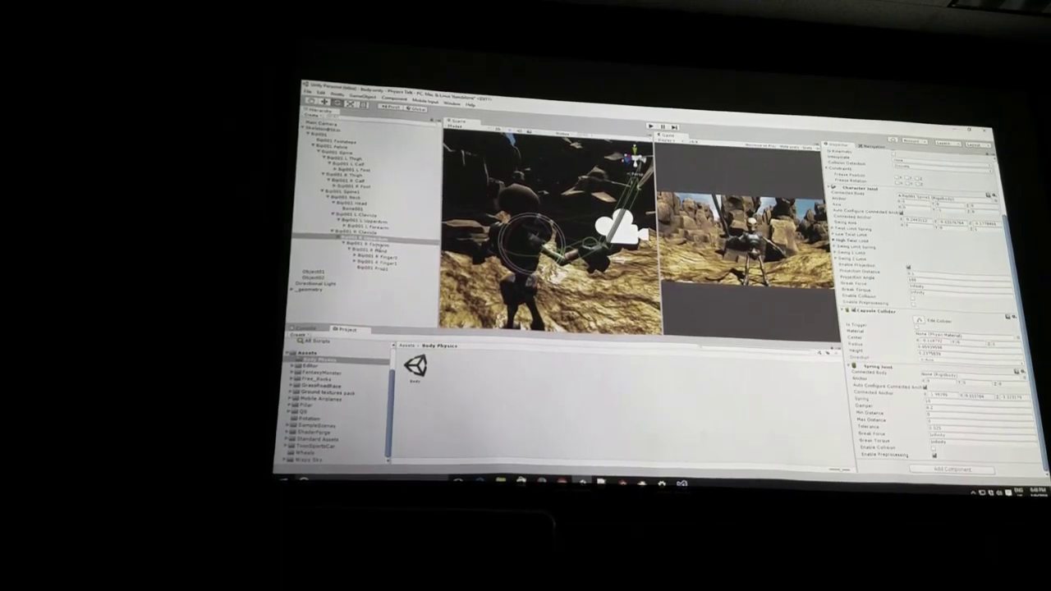
drag(946, 368, 944, 374)
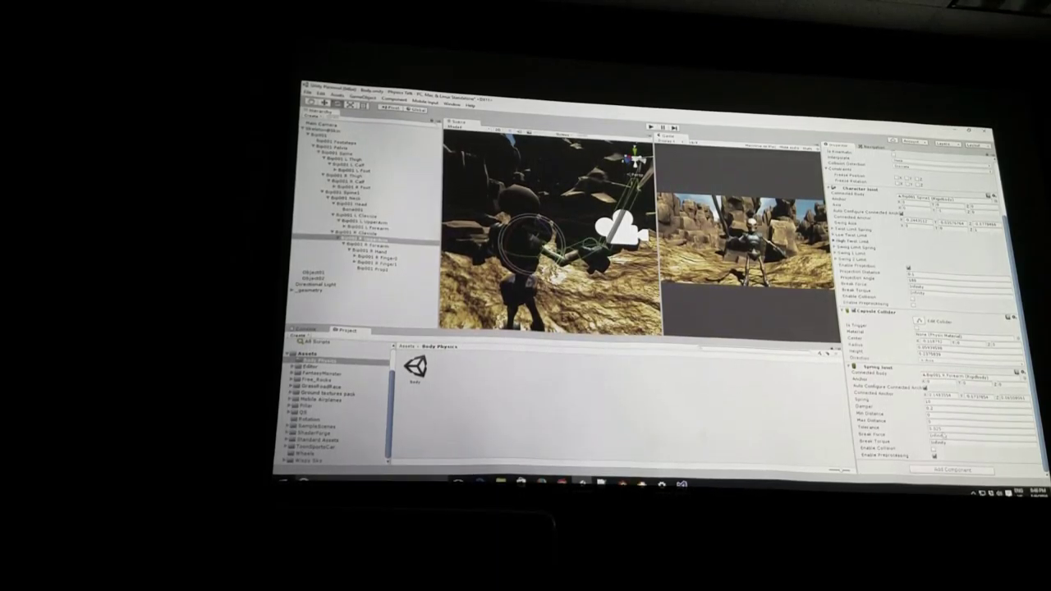
click(652, 127)
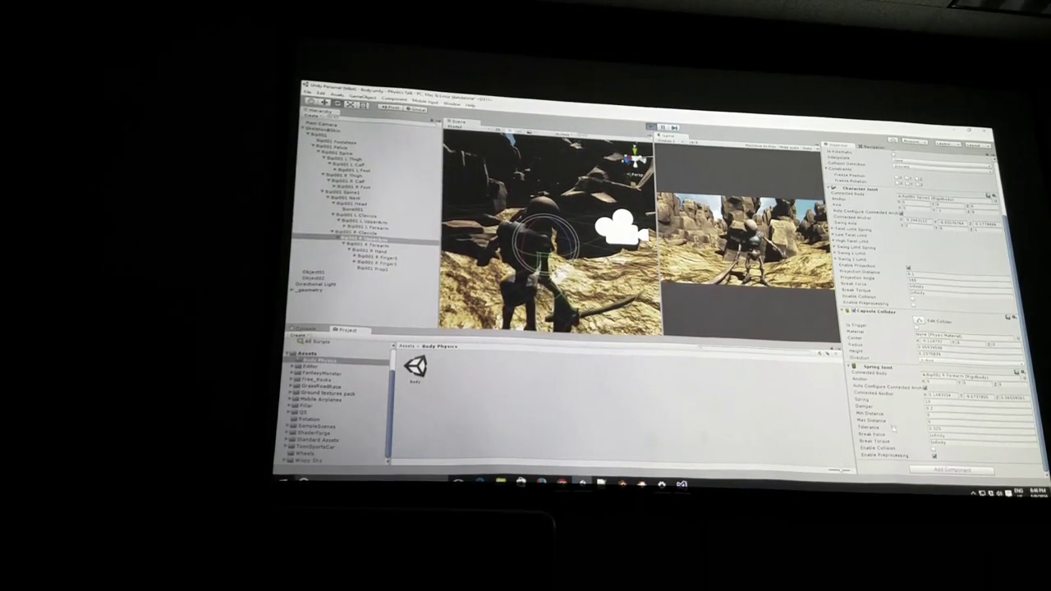
Adjust the Spring Joint's spring strength between test runs
key(ctrl+p)
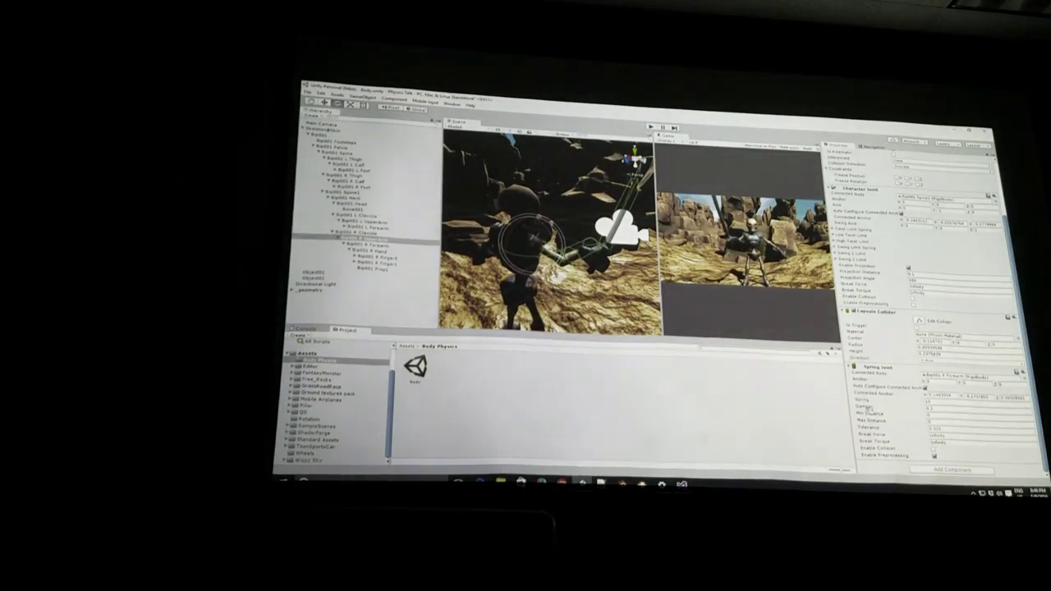
drag(881, 403, 891, 403)
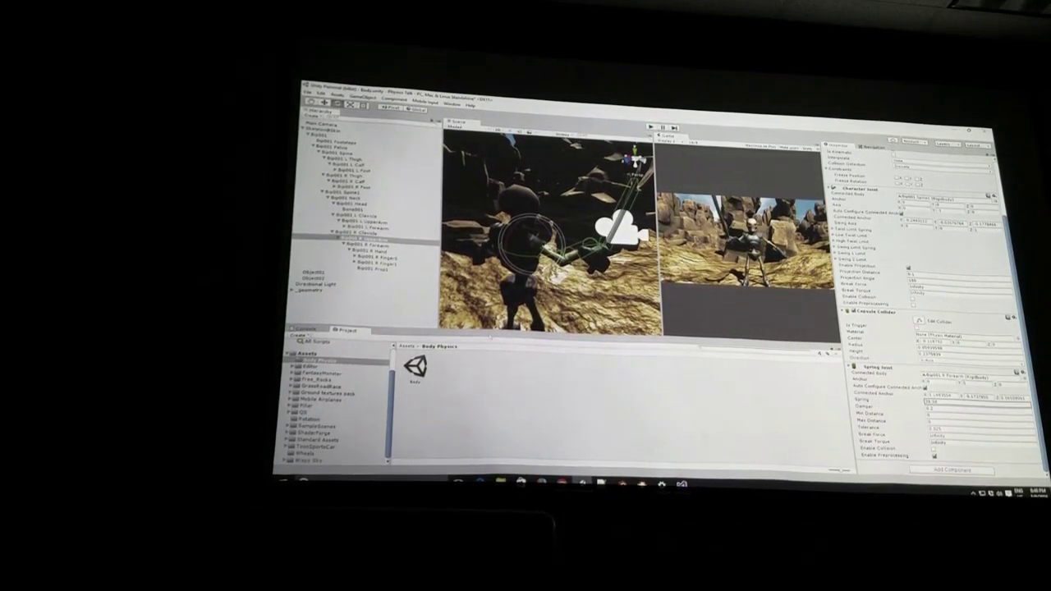
key(Return)
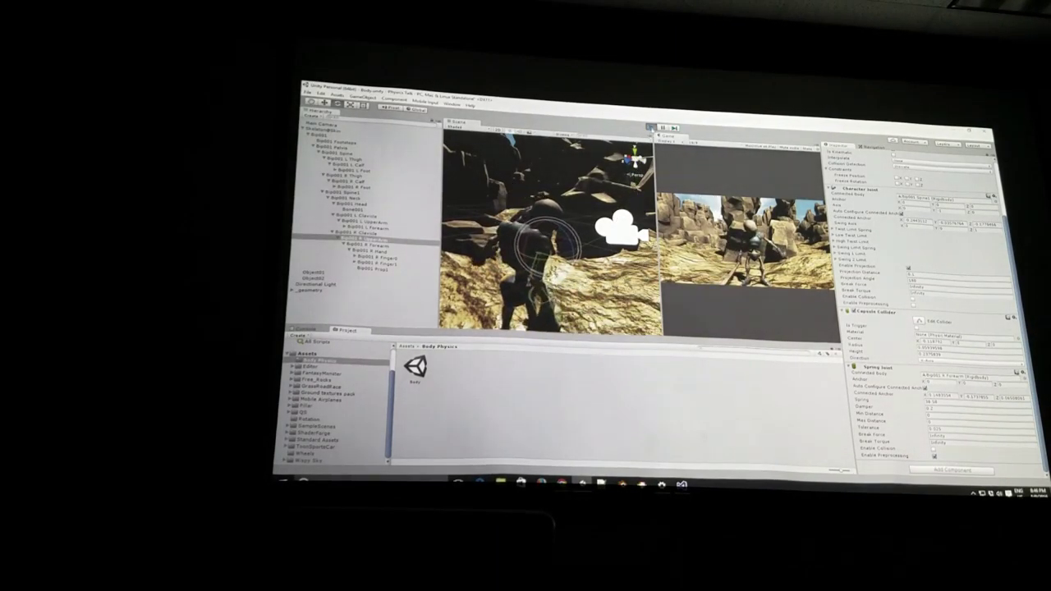
click(650, 127)
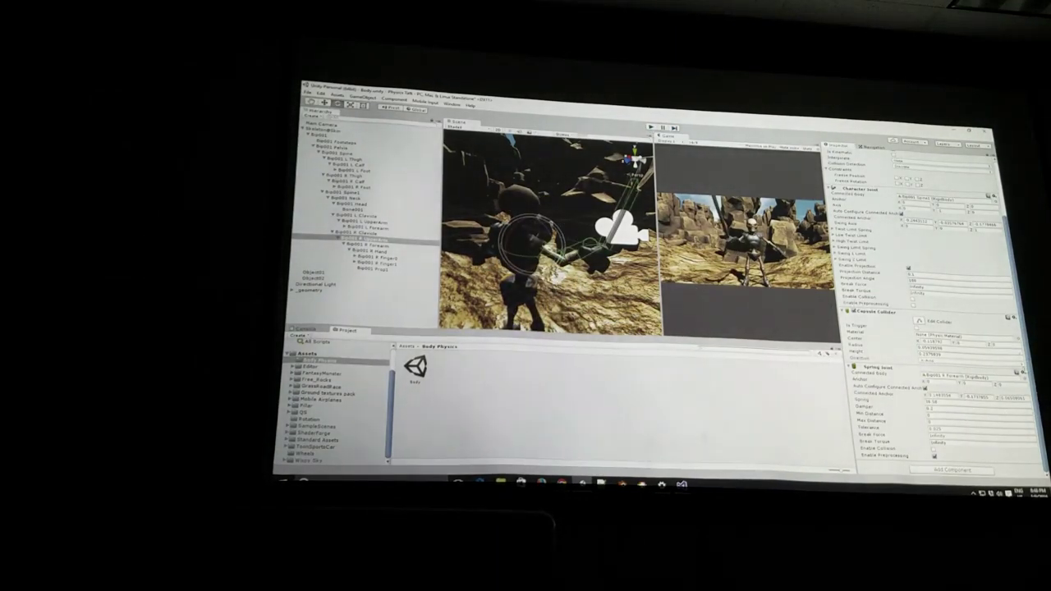
Replace the upper arm's Spring Joint with a Hinge Joint
click(1022, 372)
click(985, 390)
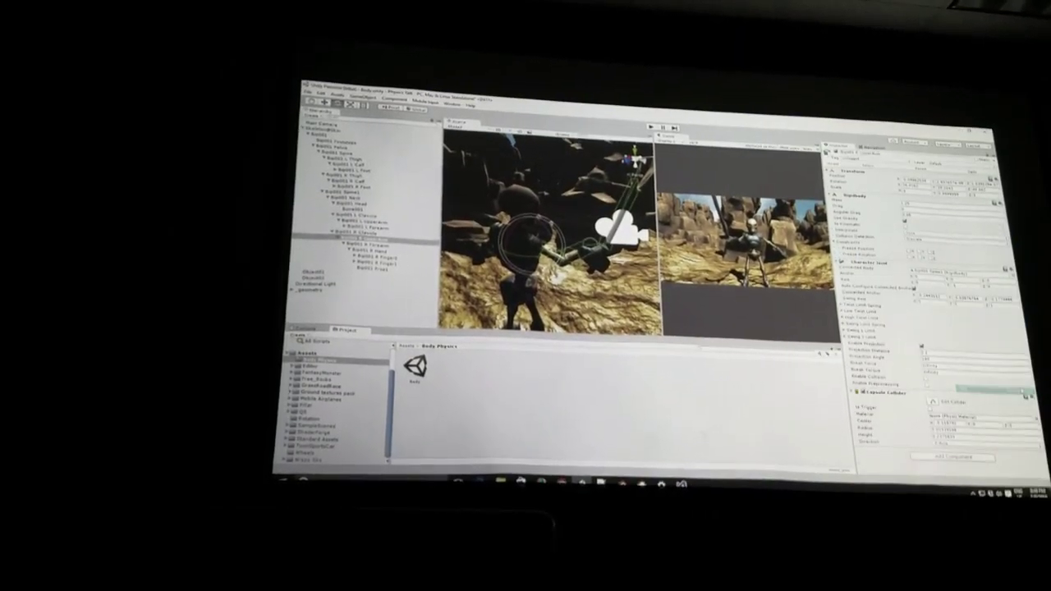
click(951, 456)
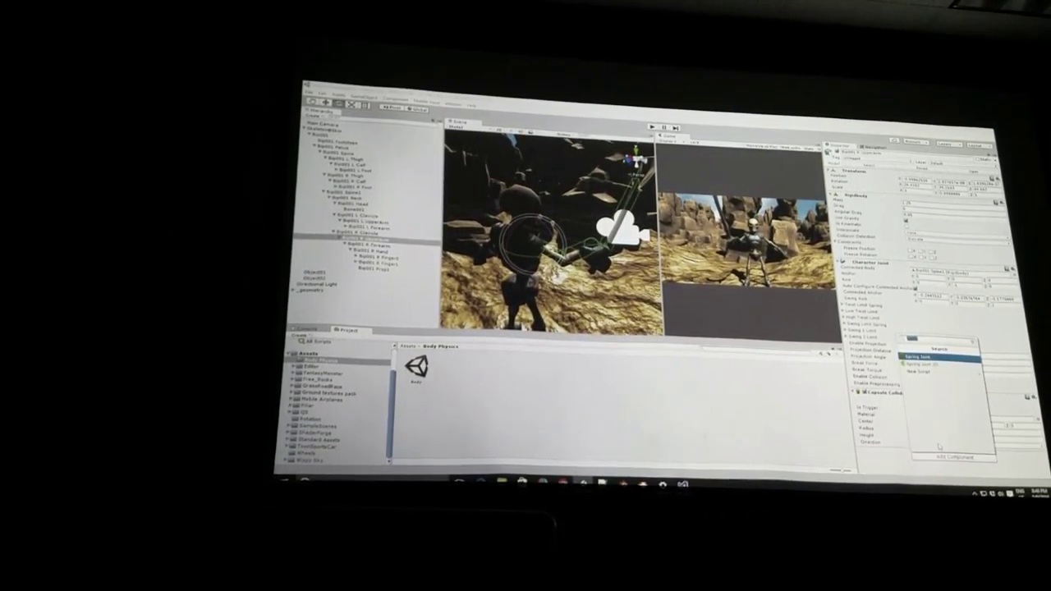
text(hinge)
key(Return)
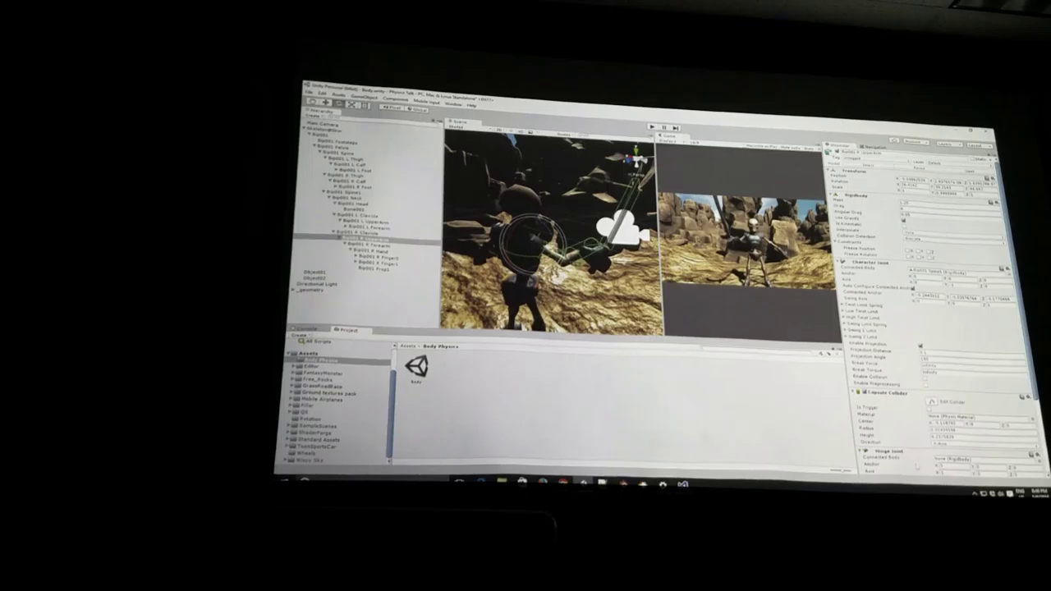
scroll(920, 312, down, 5)
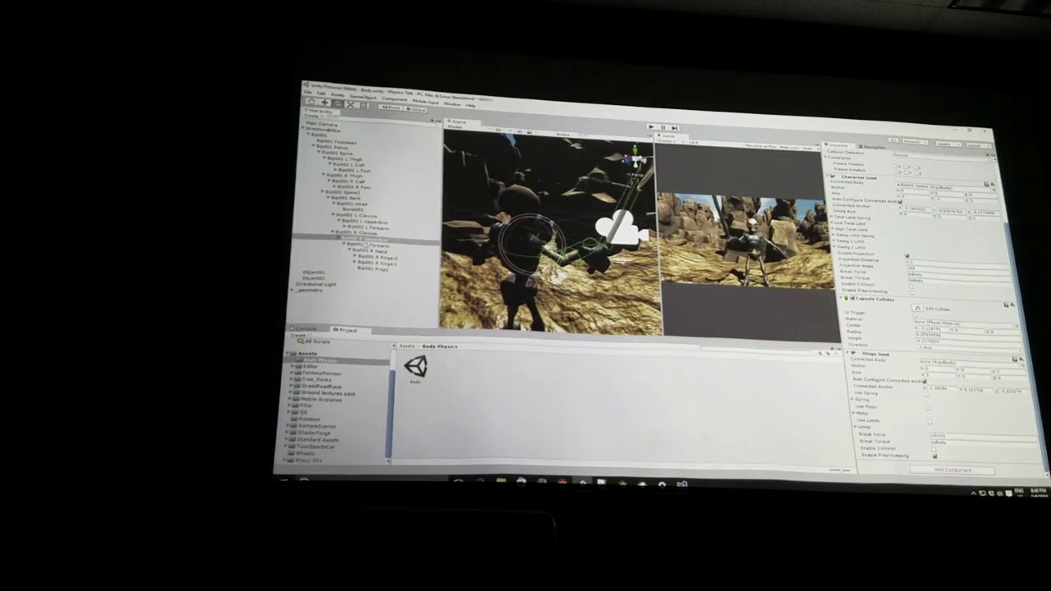
Connect the Hinge Joint to Bip001 R Forearm and test-play the scene
drag(374, 244, 952, 362)
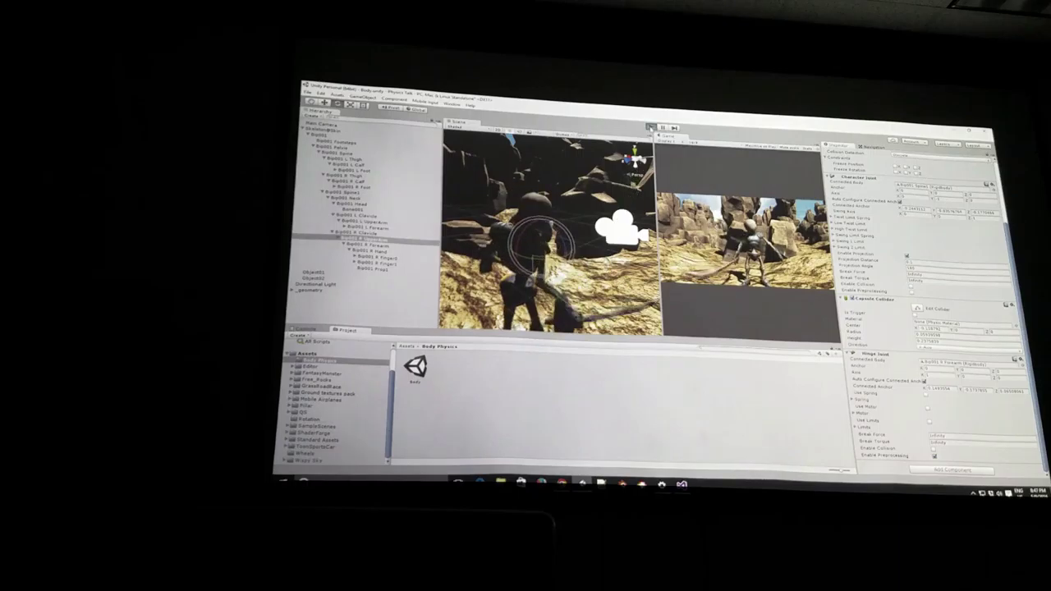
click(649, 128)
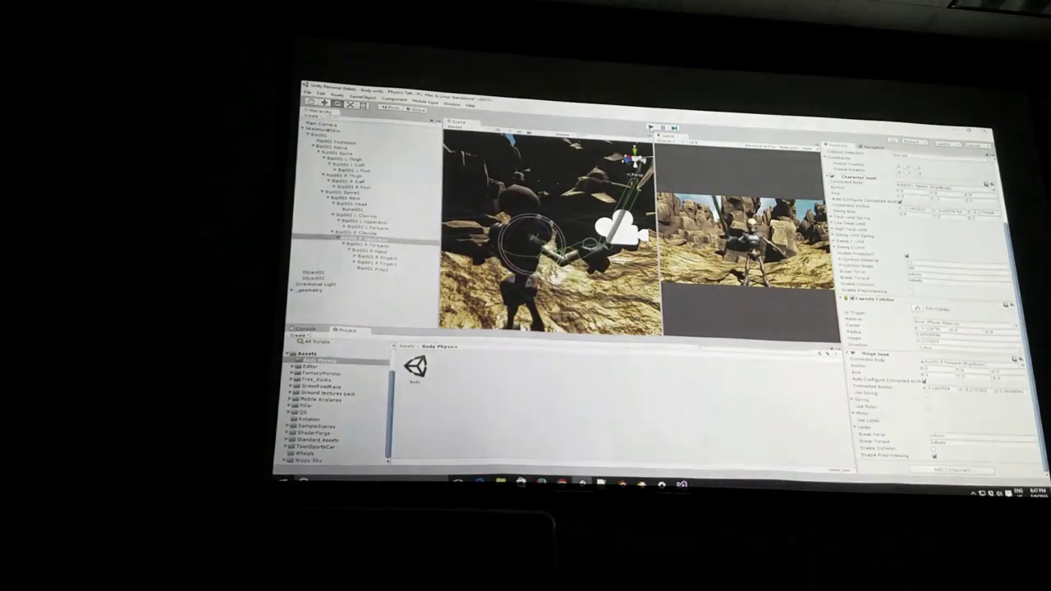
click(369, 245)
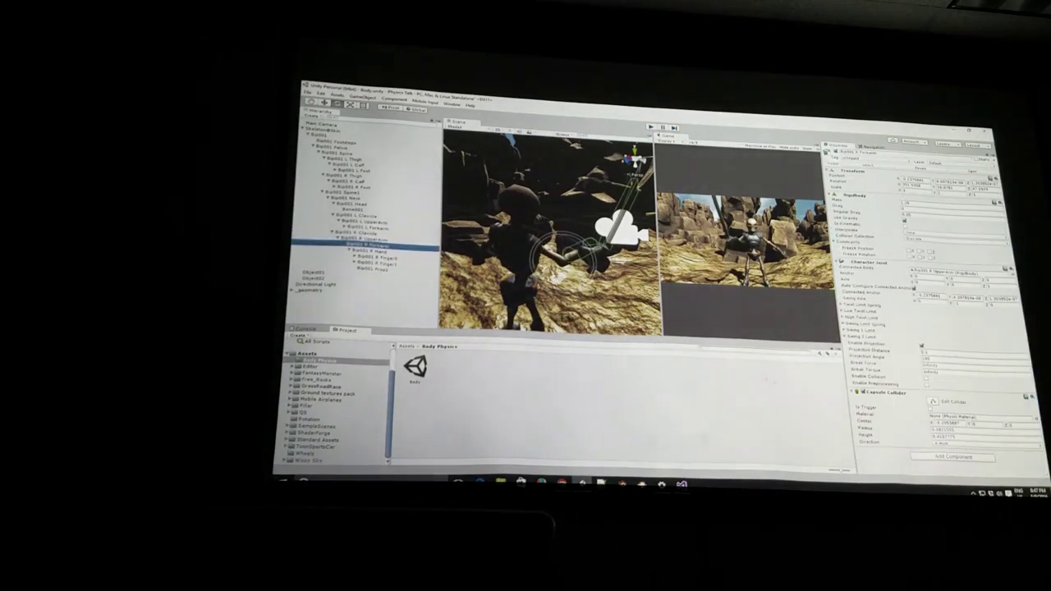
Give Bip001 R Forearm a Hinge Joint connected to Bip001 Prop1, then play the scene
click(974, 458)
key(Return)
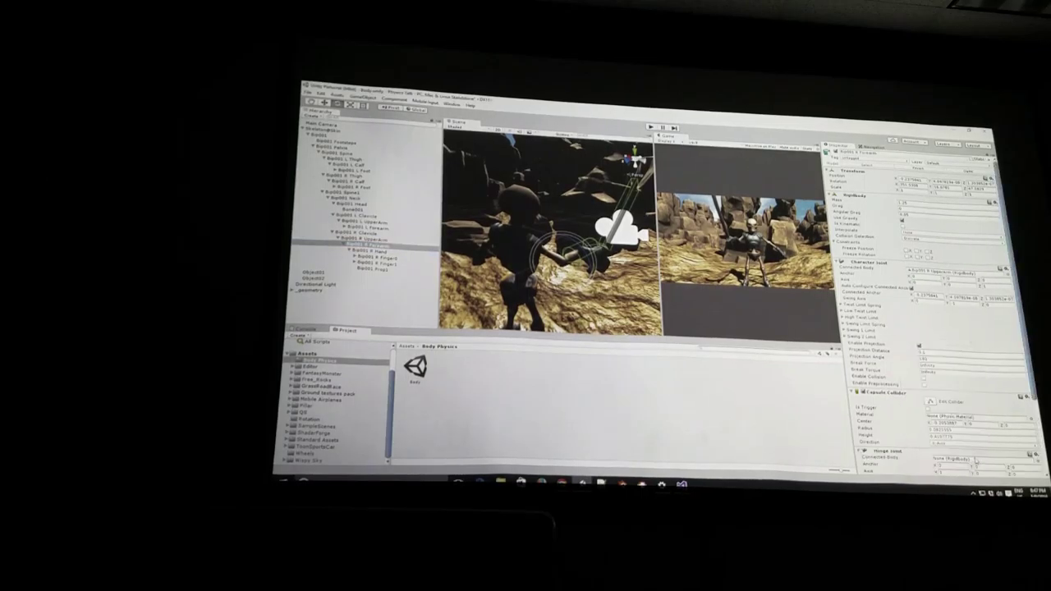
scroll(928, 328, down, 5)
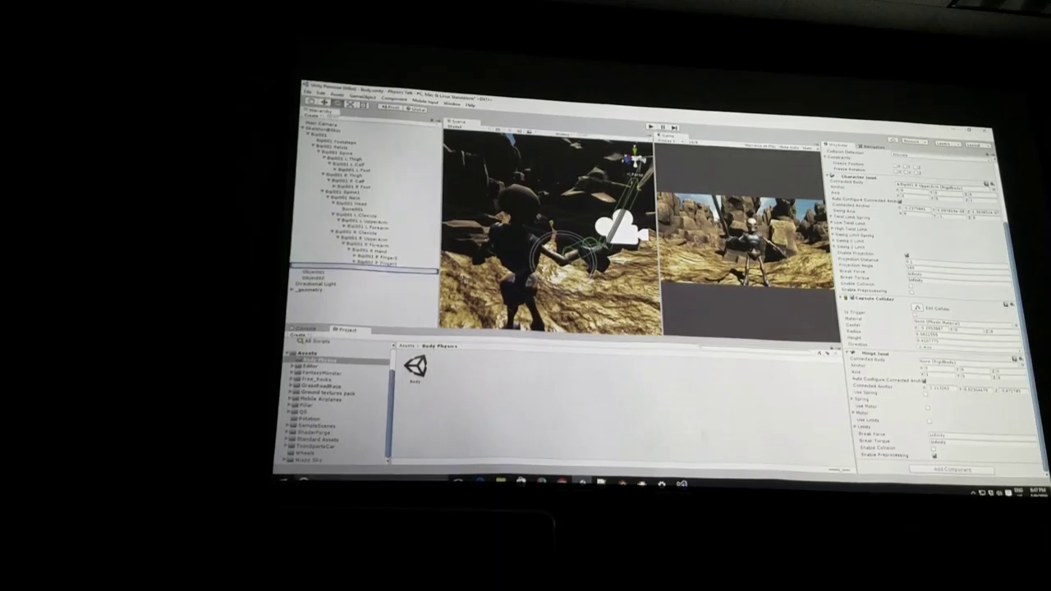
drag(381, 269, 936, 361)
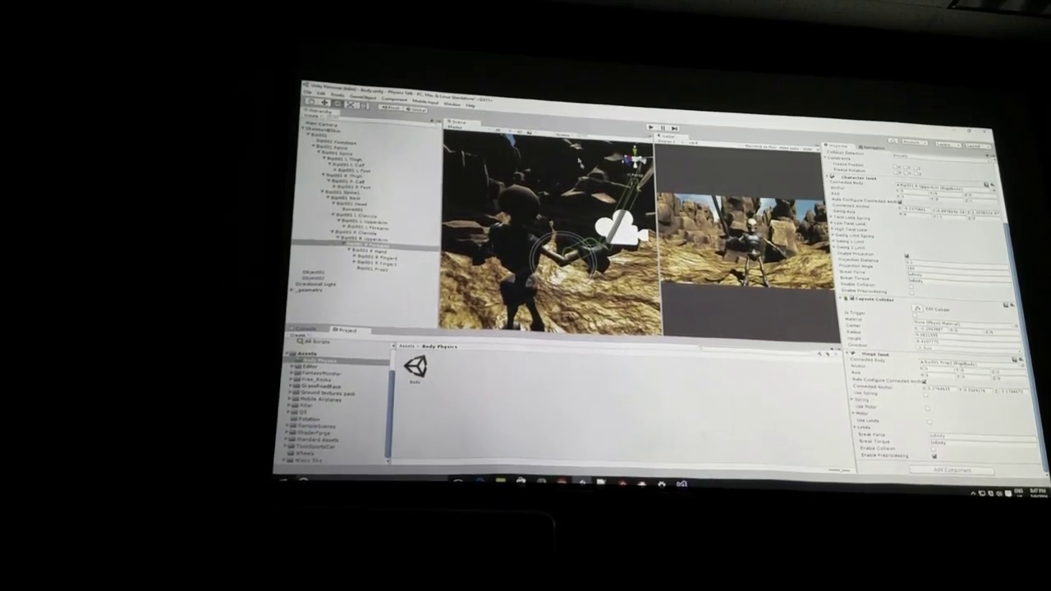
key(ctrl+p)
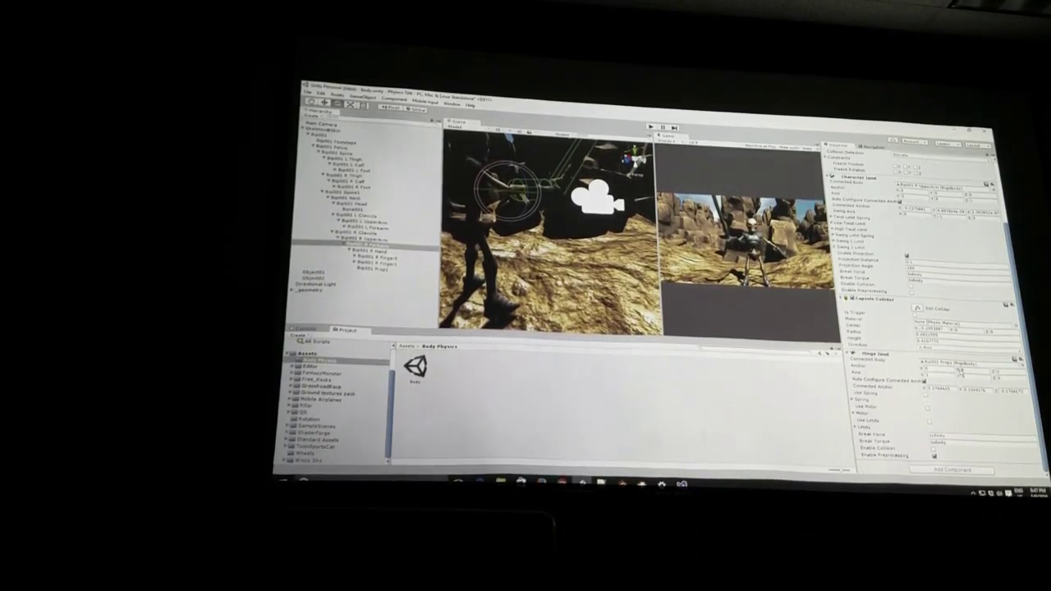
text(0)
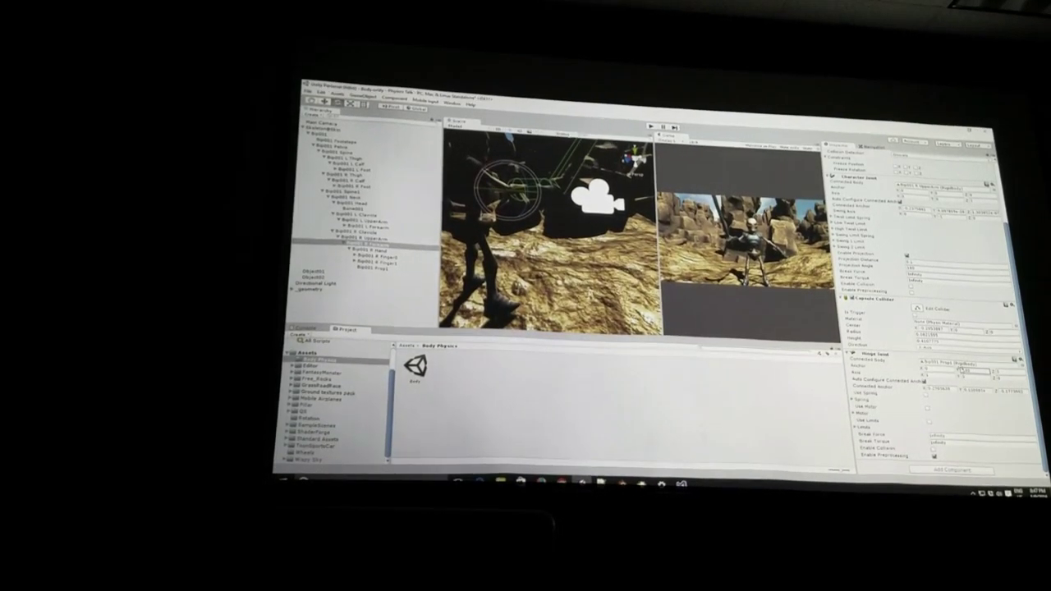
Change the forearm hinge's Y and Z axis values and shift its anchor X position
double_click(968, 371)
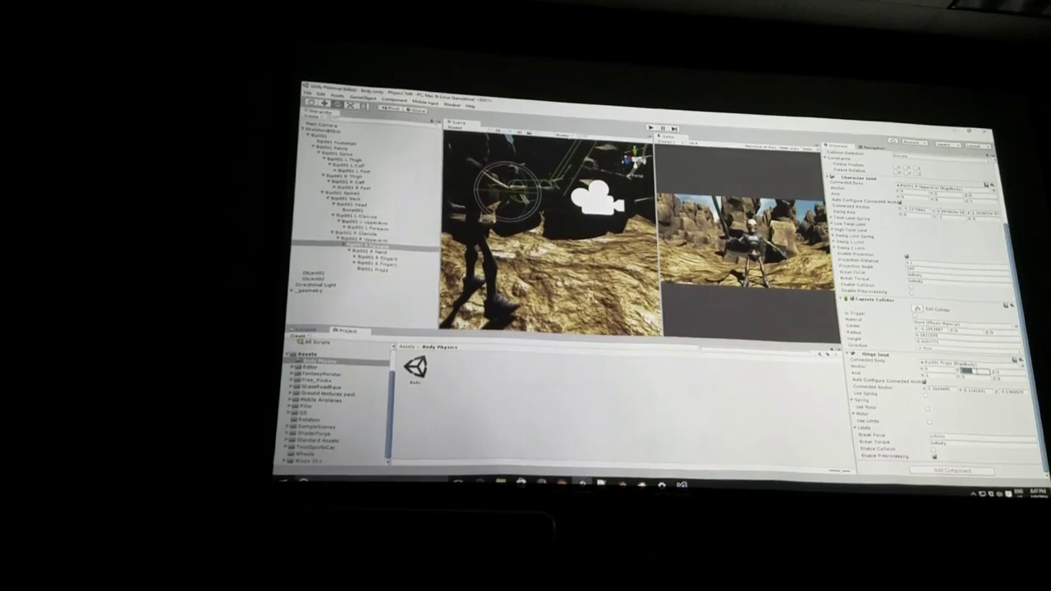
text(1)
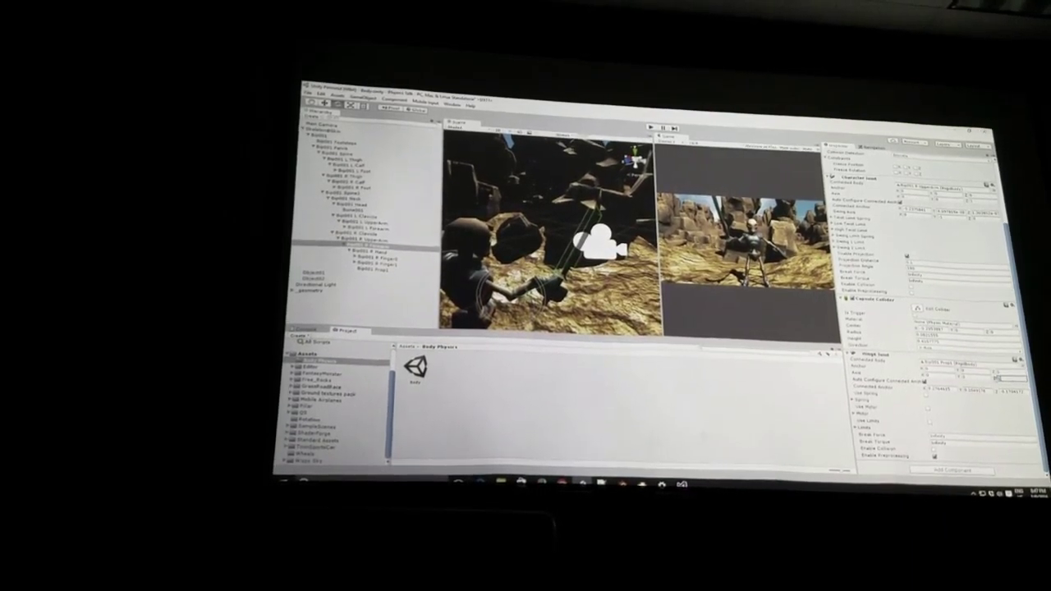
click(965, 377)
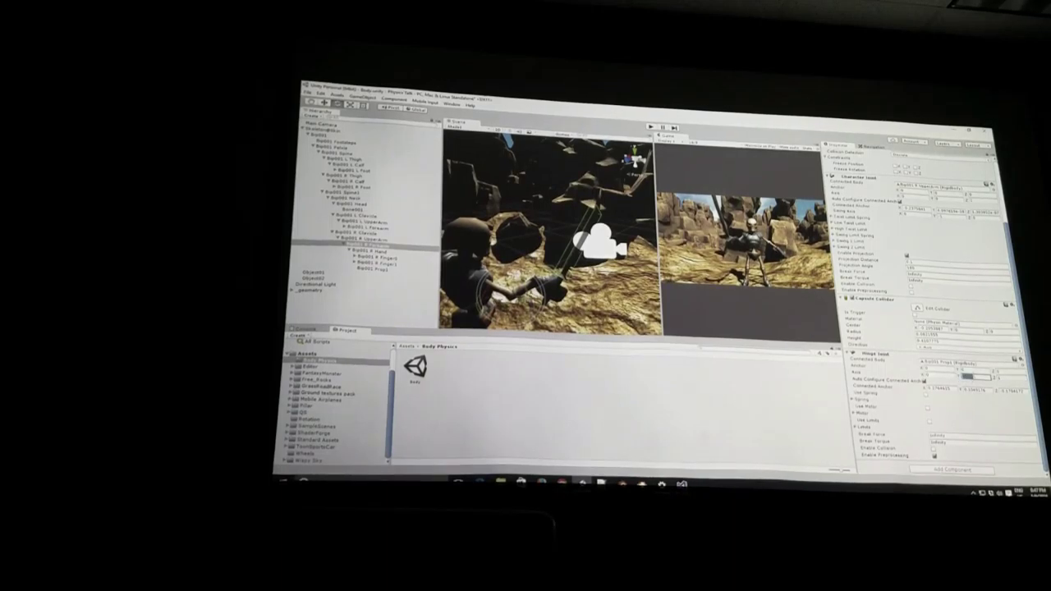
click(993, 373)
text(1)
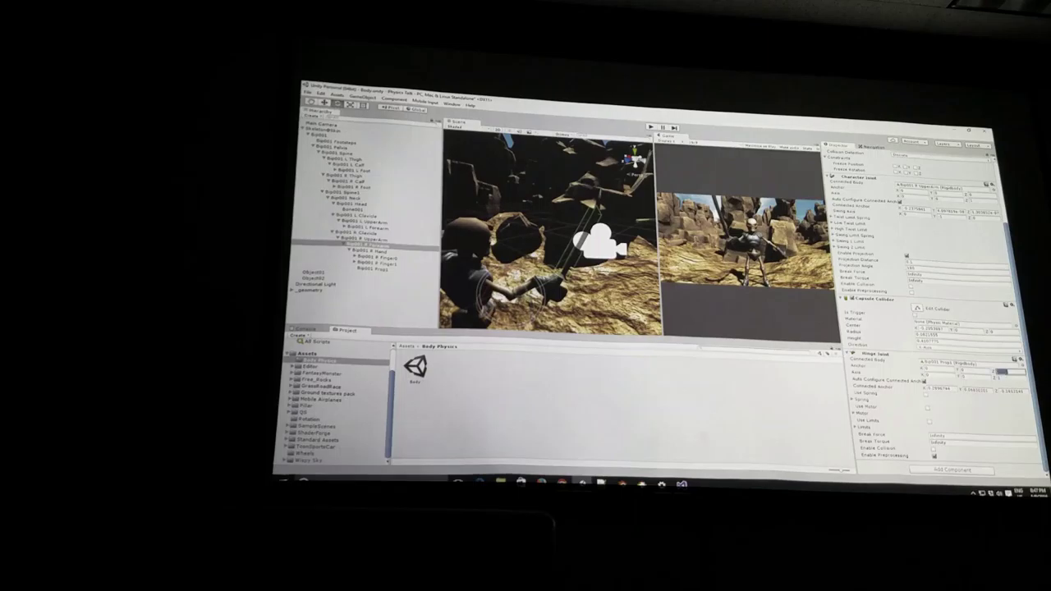
scroll(550, 238, up, 3)
alt+drag(551, 238, 575, 230)
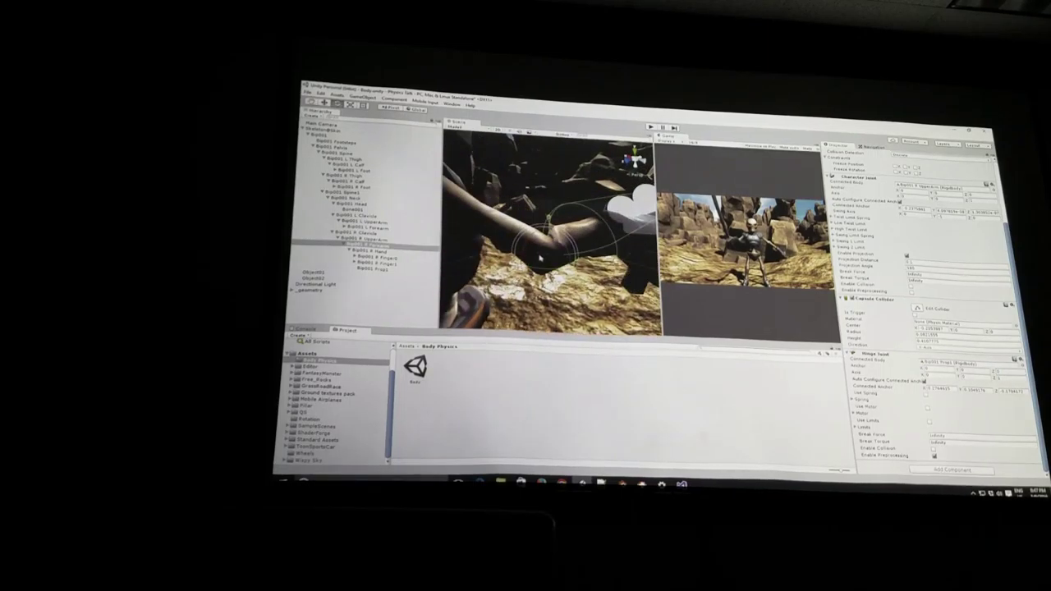
mouse_move(530, 260)
alt+mouse_down()
mouse_move(514, 222)
mouse_move(555, 238)
alt+mouse_up()
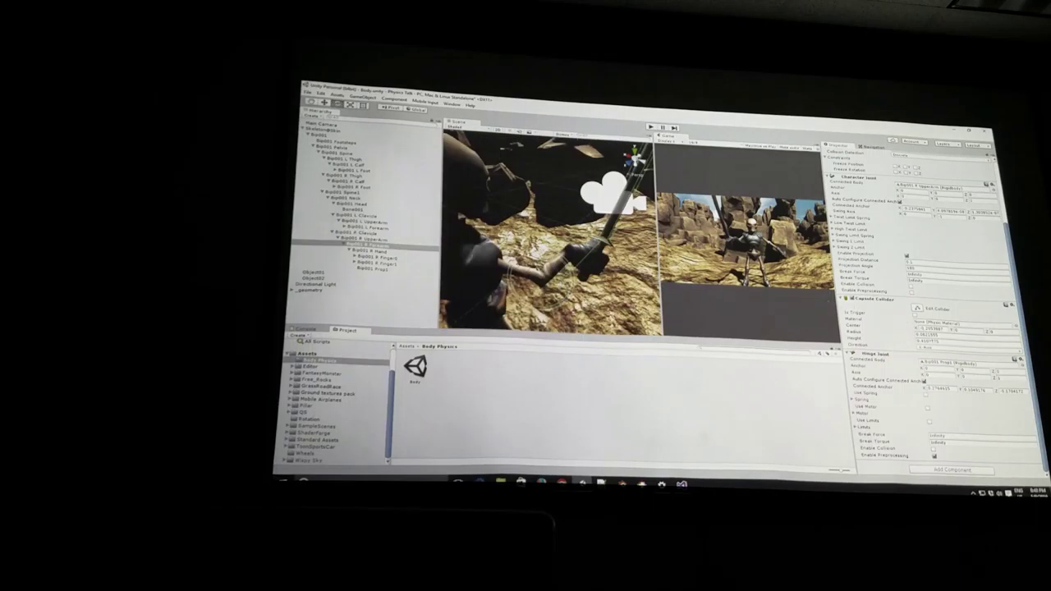
drag(920, 369, 917, 370)
Set the forearm hinge's spring strength and target position, then select Bip001 R UpperArm
click(854, 399)
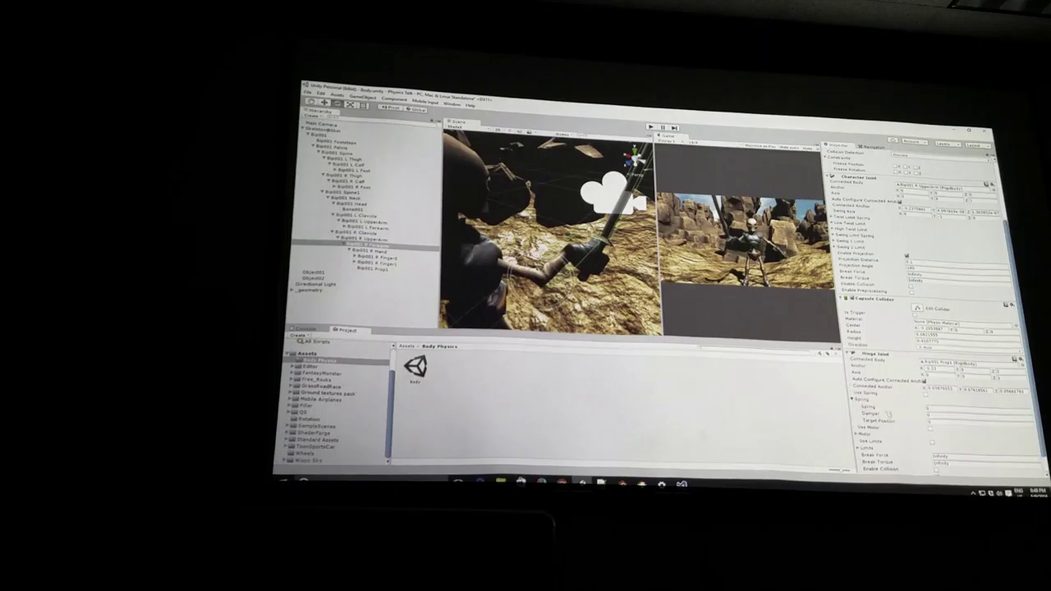
click(945, 408)
click(941, 421)
text(50)
key(Return)
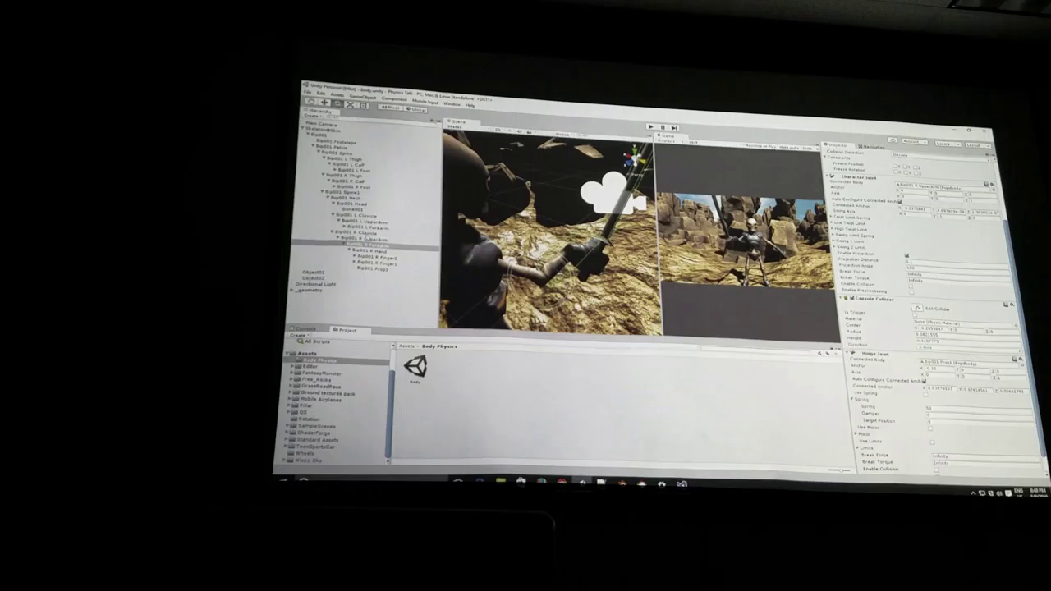
click(365, 239)
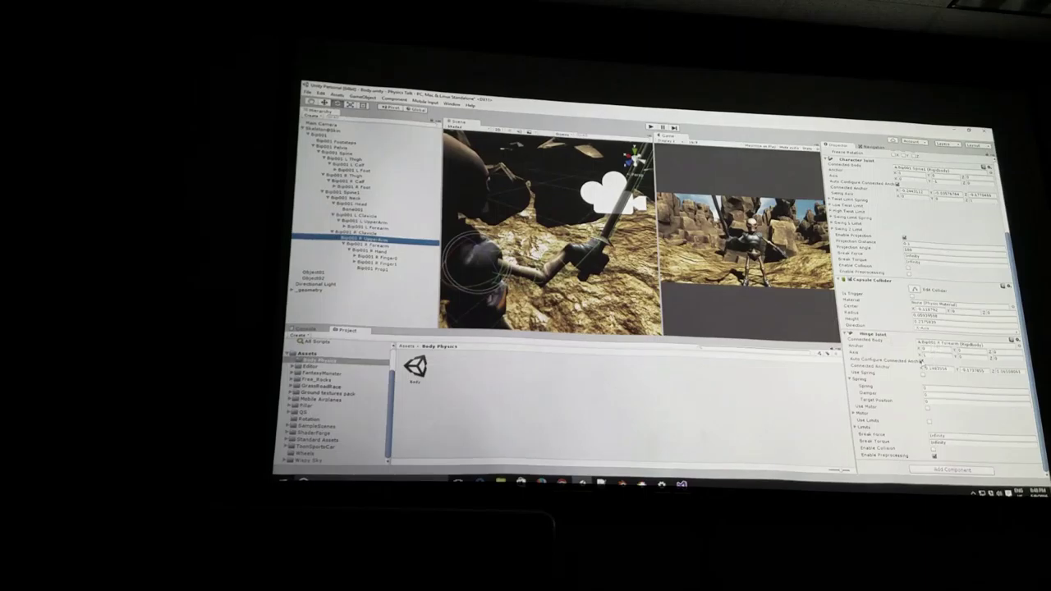
Set the upper arm hinge's axis Z to 1 and edit its axis Y and anchor X values
click(739, 312)
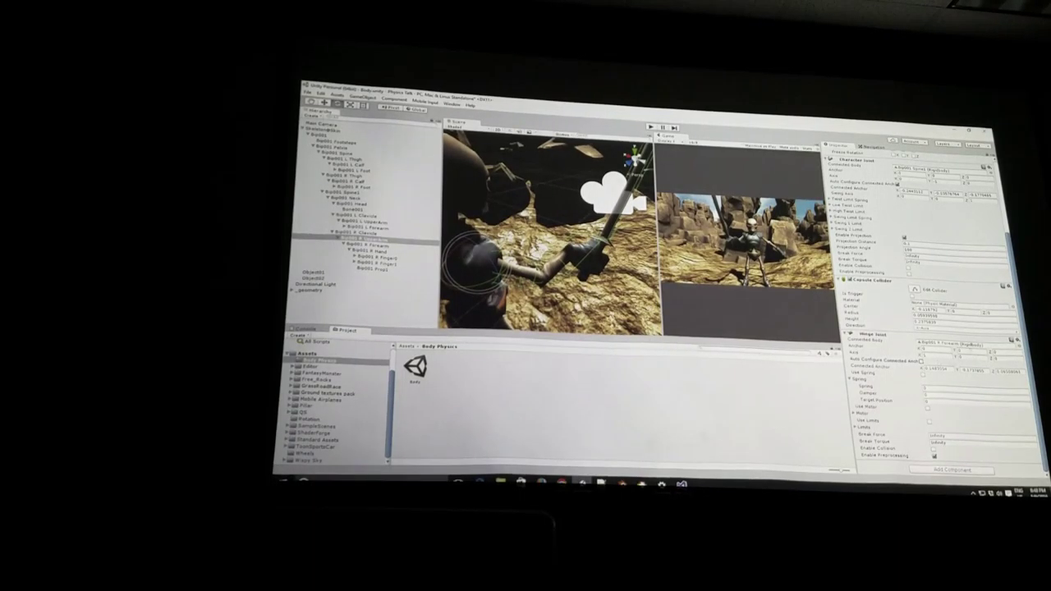
click(993, 352)
click(995, 357)
text(1)
click(953, 355)
click(920, 350)
double_click(925, 349)
click(1000, 351)
click(959, 352)
click(996, 353)
Finalize the hinge anchor X value and begin editing the spring value
click(928, 349)
right_drag(550, 238, 583, 238)
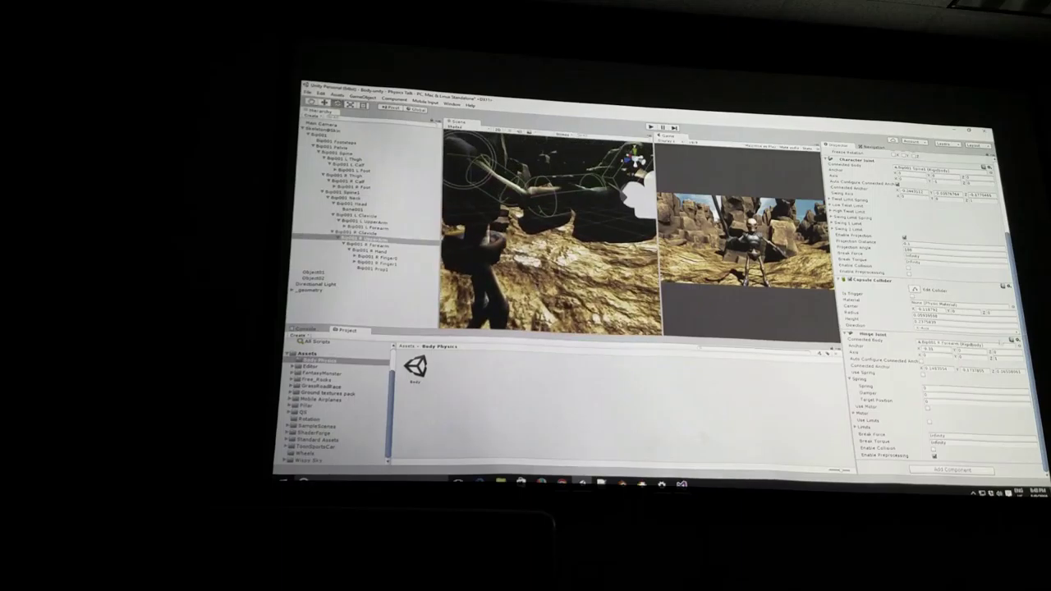
click(928, 349)
text(0.030.44)
click(945, 391)
Test-play the ragdoll repeatedly, checking Bip001 R Forearm in between
click(649, 127)
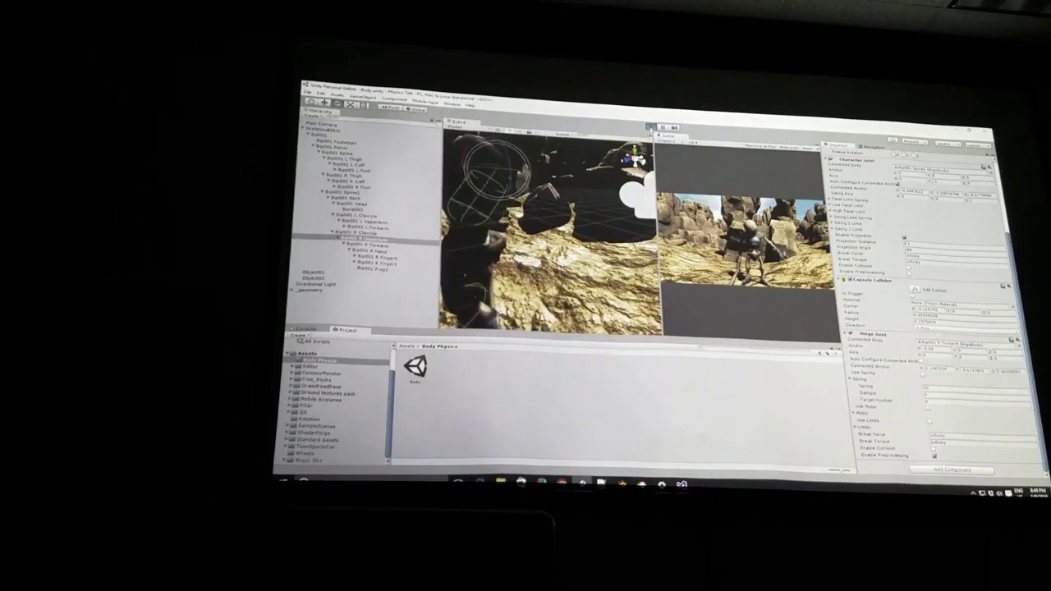
click(650, 127)
click(649, 128)
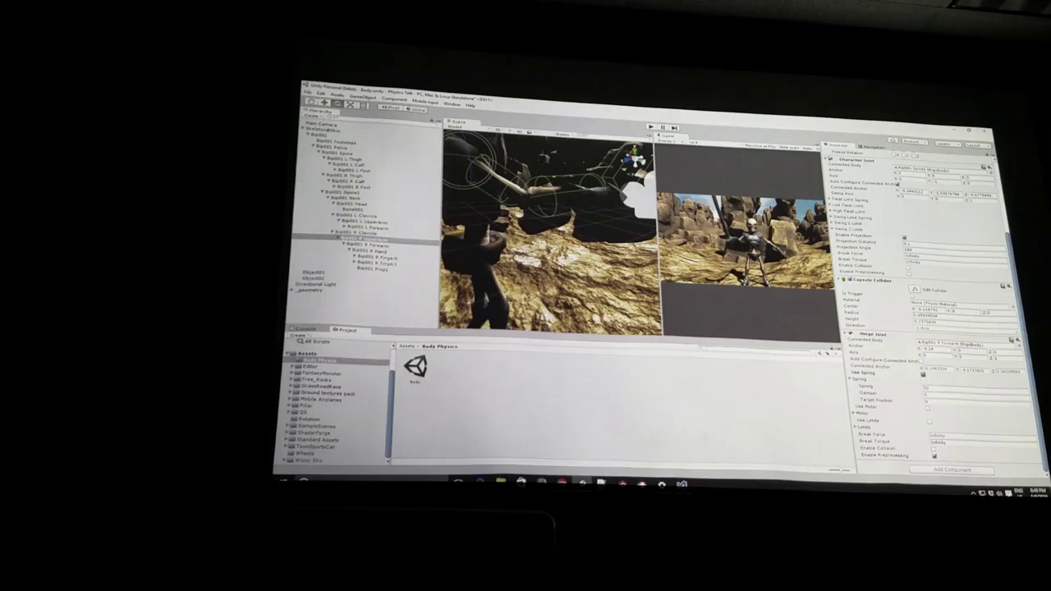
click(382, 245)
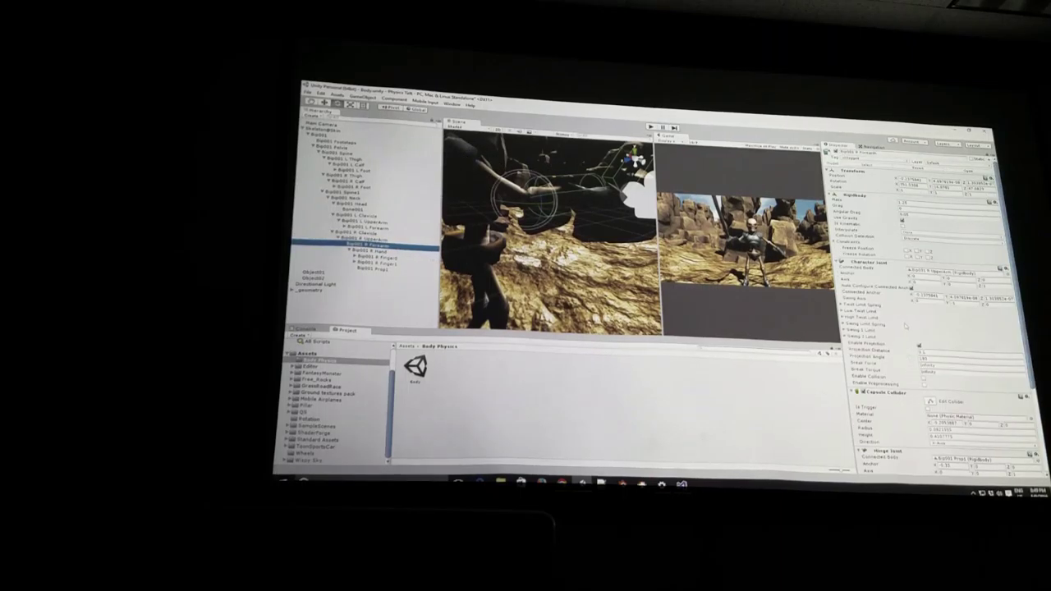
scroll(905, 326, down, 5)
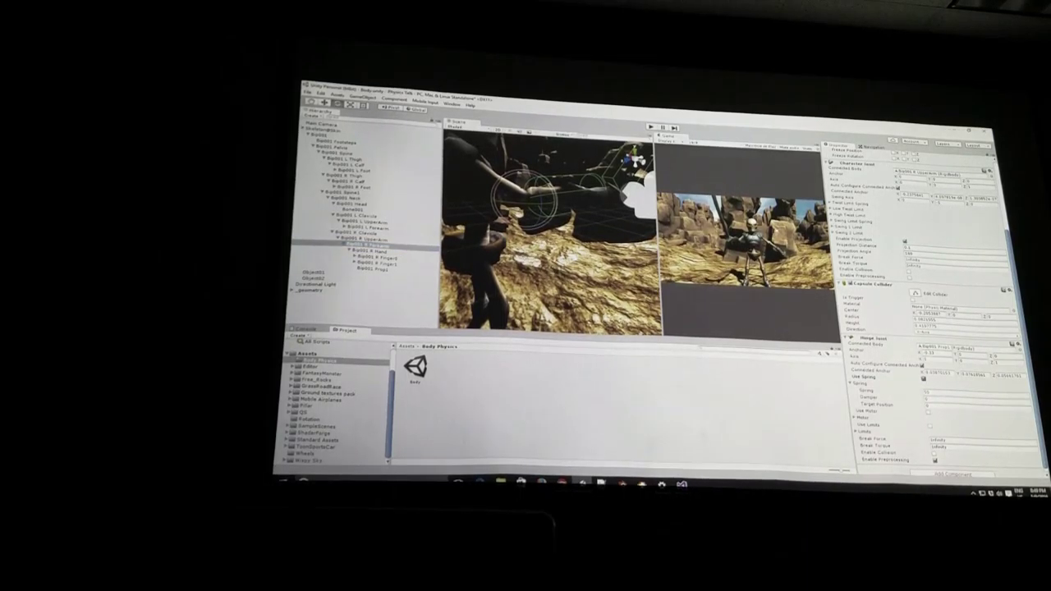
click(650, 128)
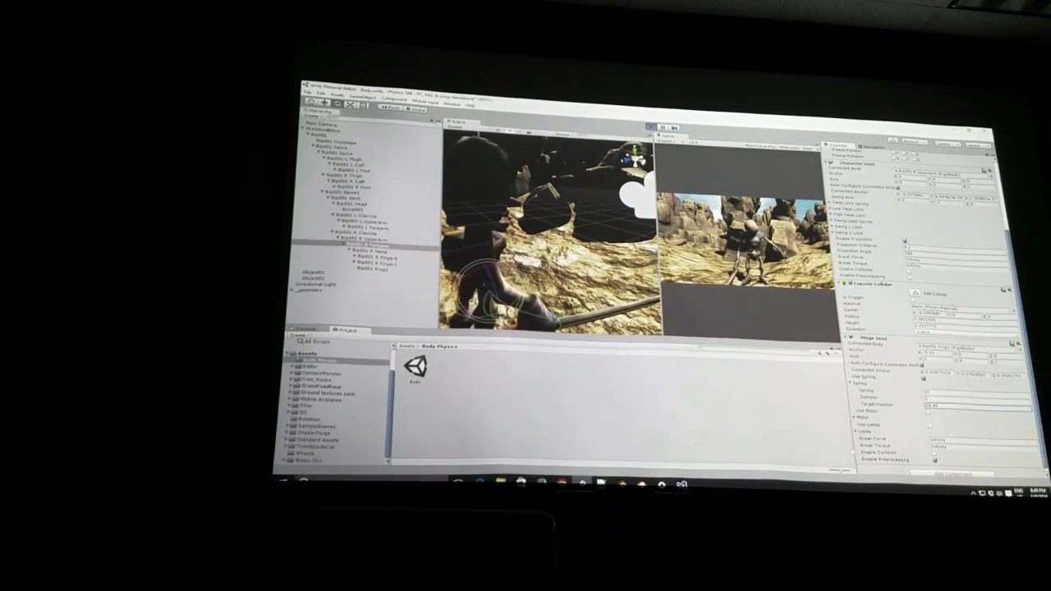
Give the upper arm hinge its spring, a small damper and target position, then play
click(362, 234)
key(Down)
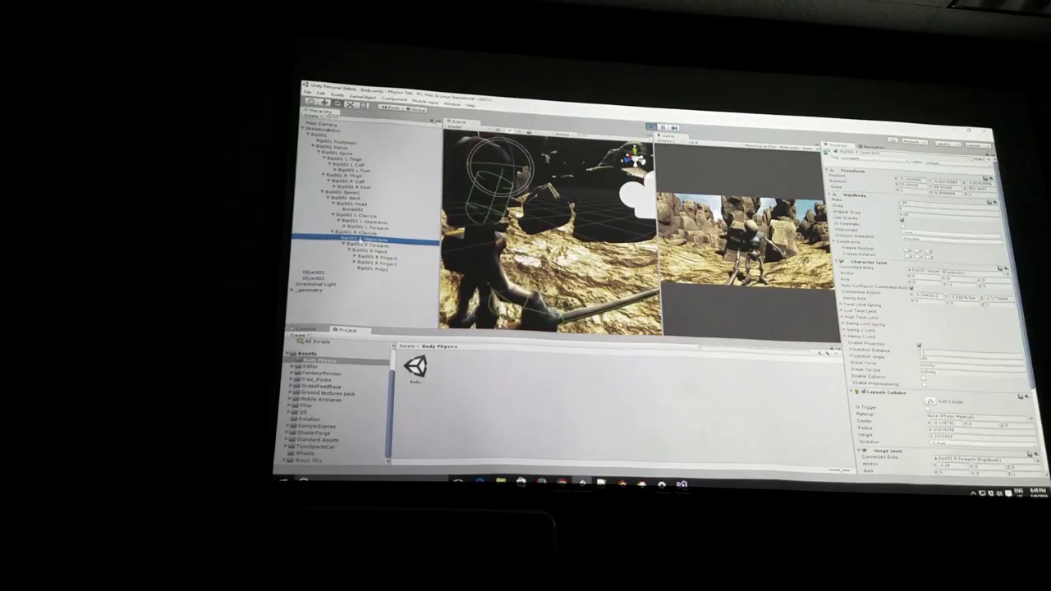
scroll(919, 288, down, 3)
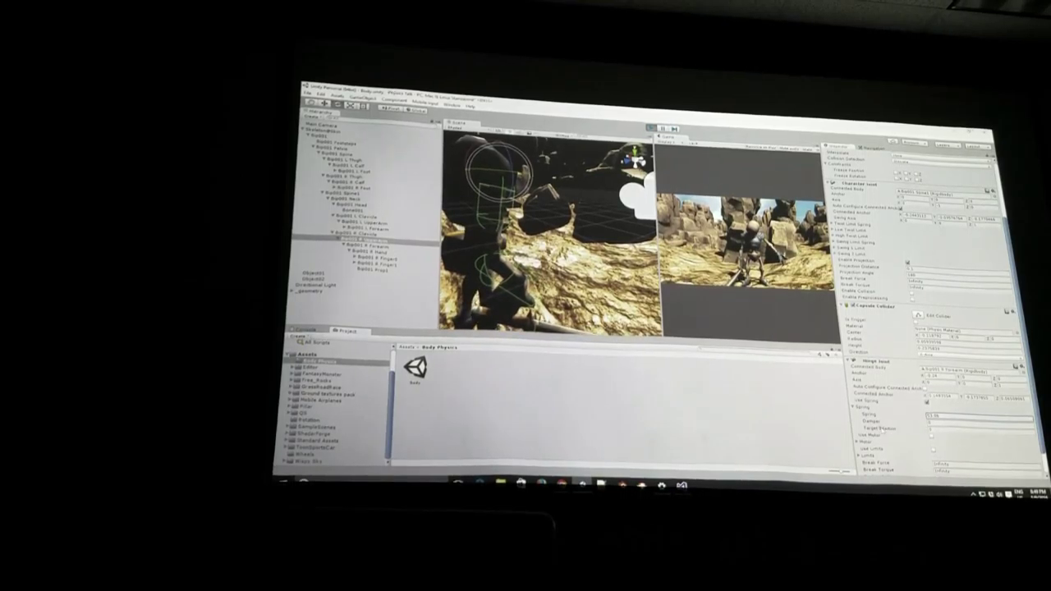
key(Tab)
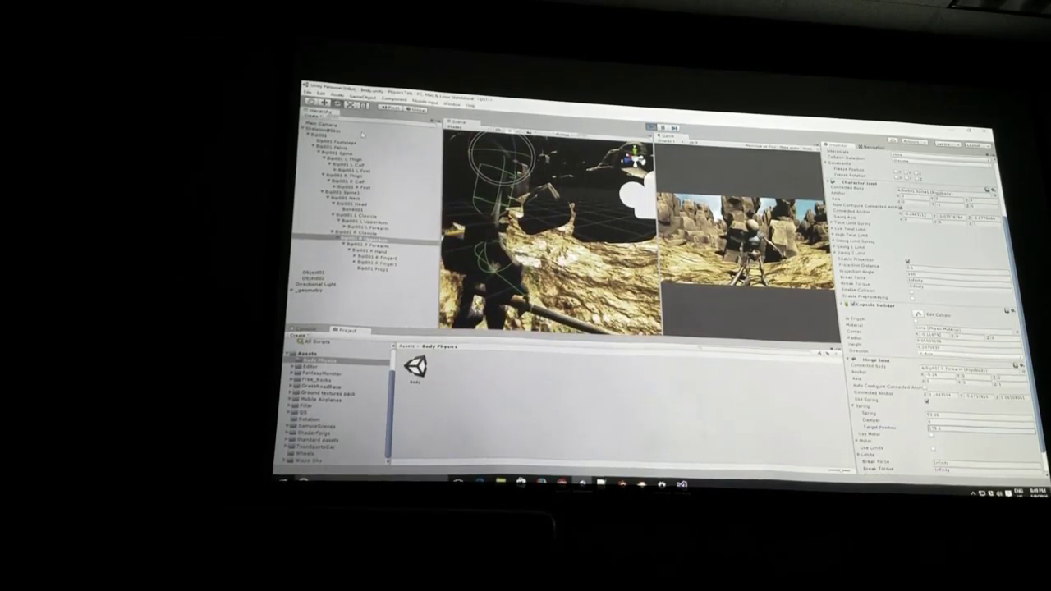
scroll(919, 312, down, 2)
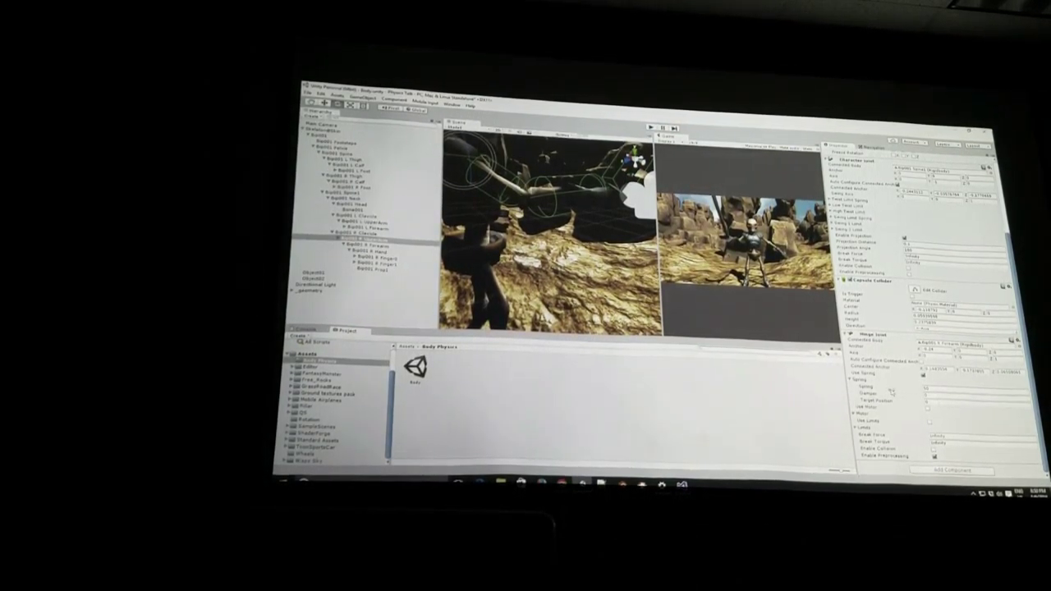
mouse_move(892, 392)
mouse_down()
mouse_move(886, 403)
mouse_move(899, 404)
mouse_up()
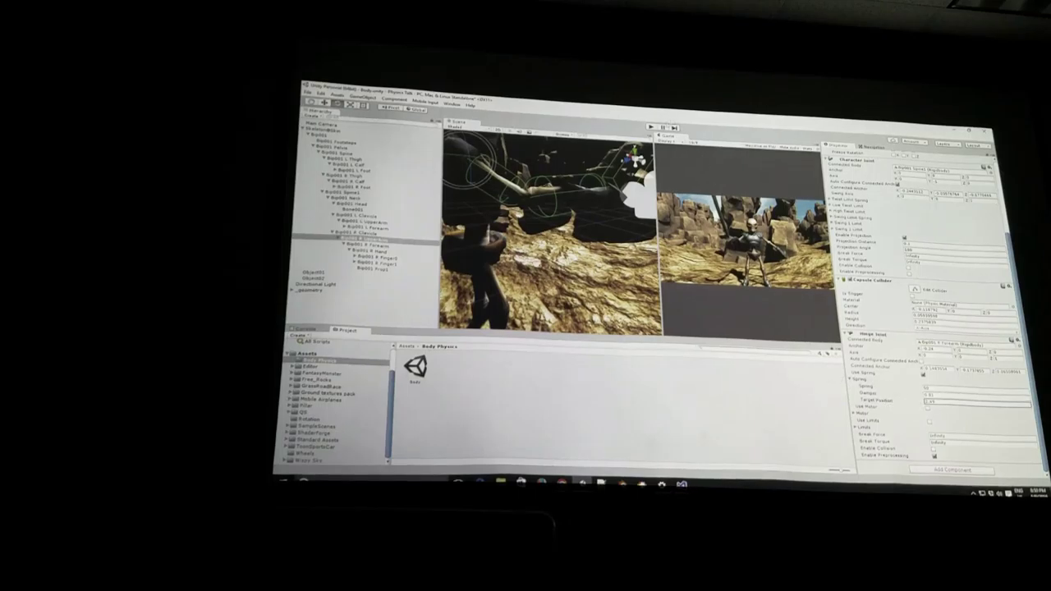
key(ctrl+p)
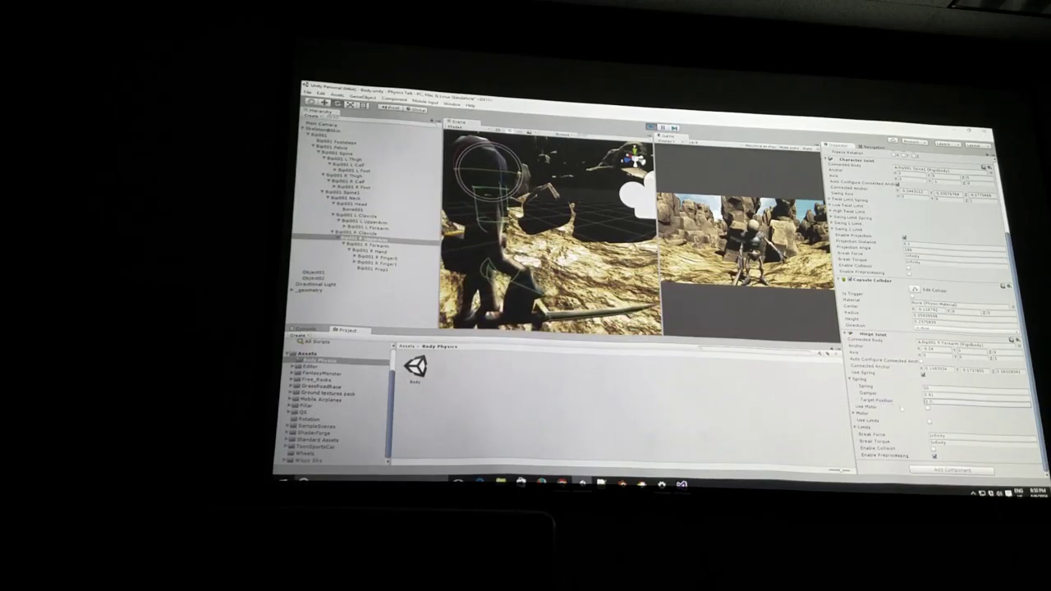
Retune the forearm hinge's target position between test runs
click(651, 127)
click(944, 402)
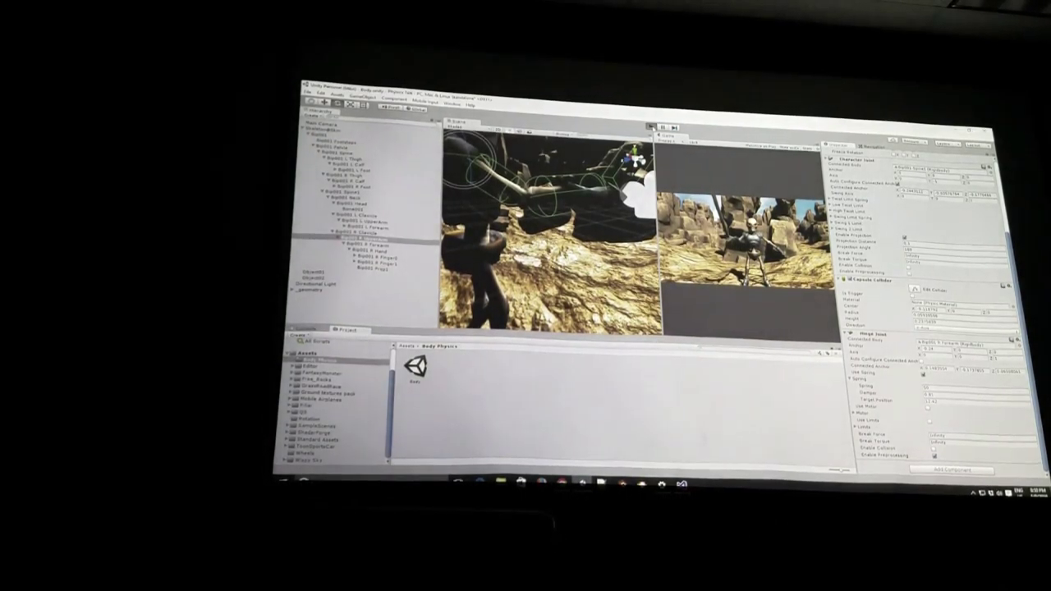
click(651, 127)
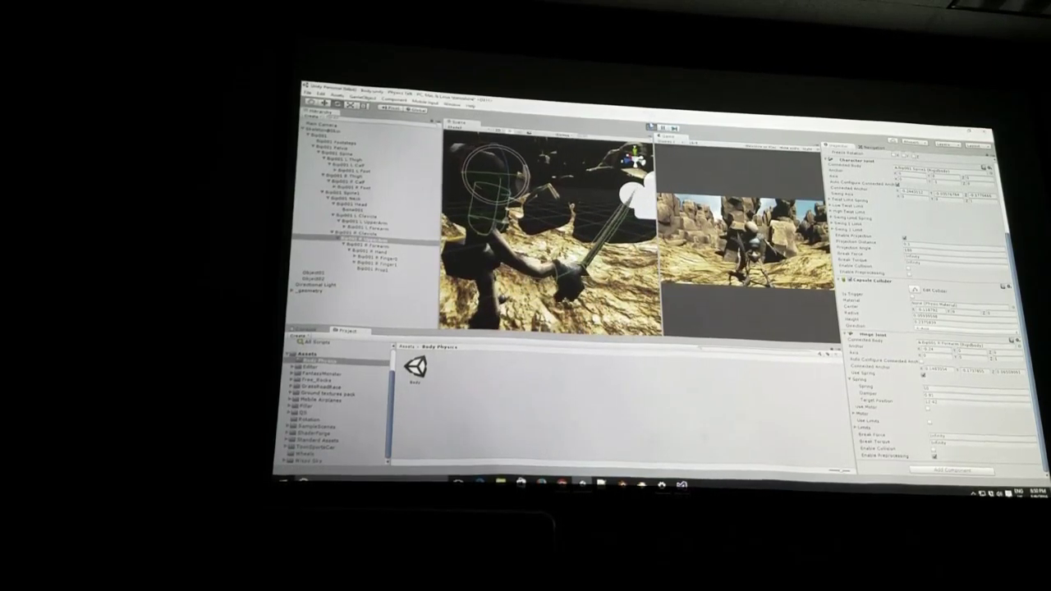
During play, raise the forearm hinge's spring strength and swing its target toward 180
click(407, 241)
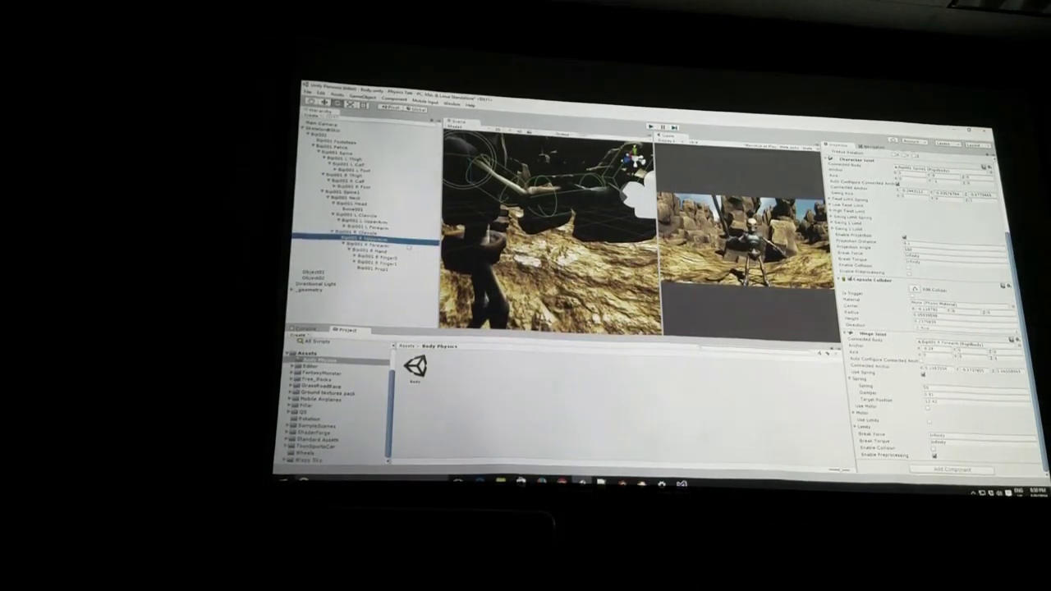
click(407, 245)
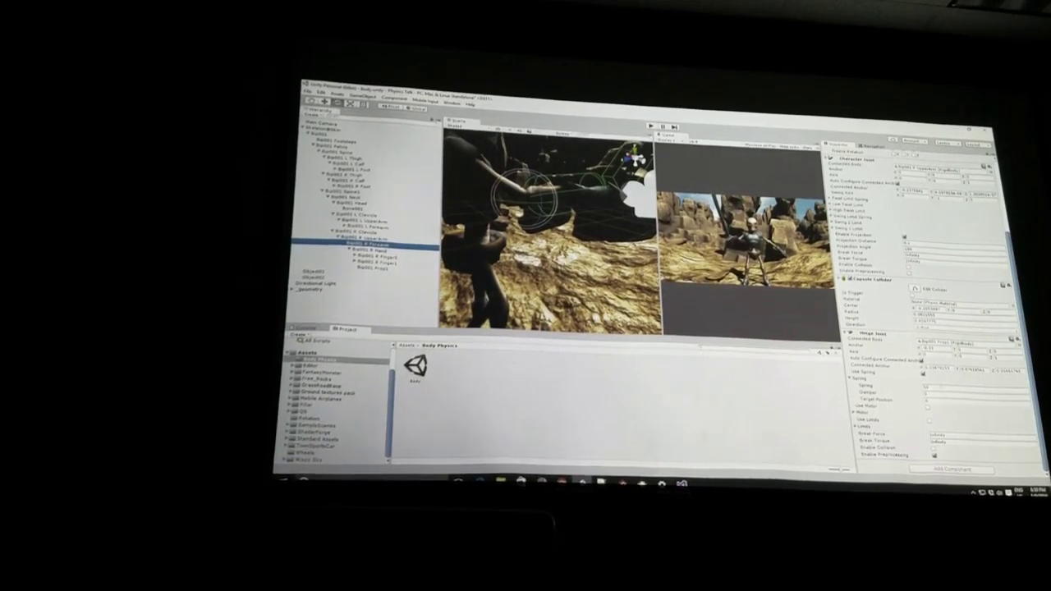
click(977, 401)
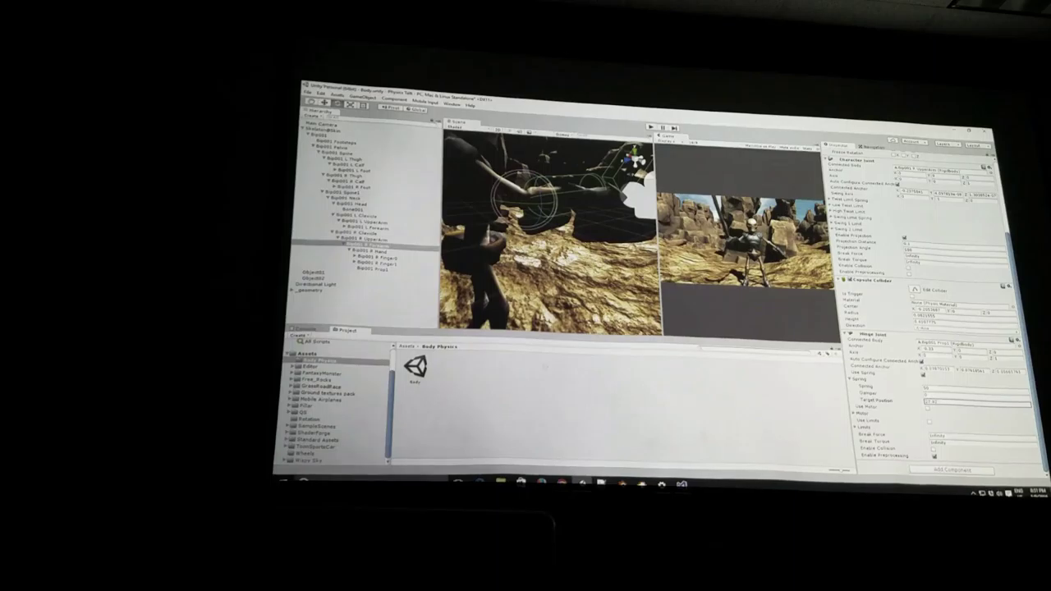
key(ctrl+p)
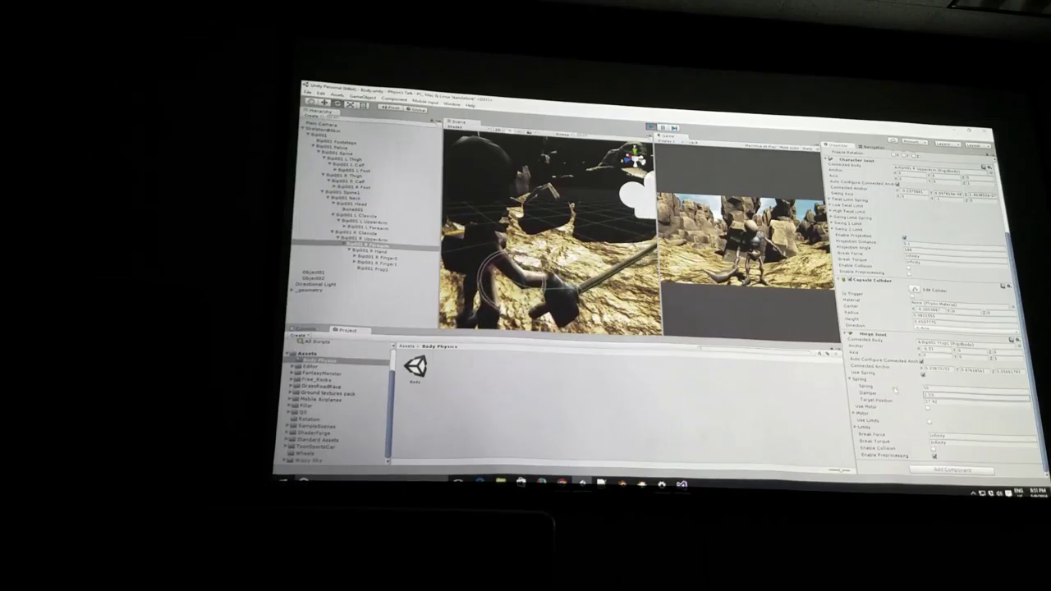
drag(891, 388, 979, 392)
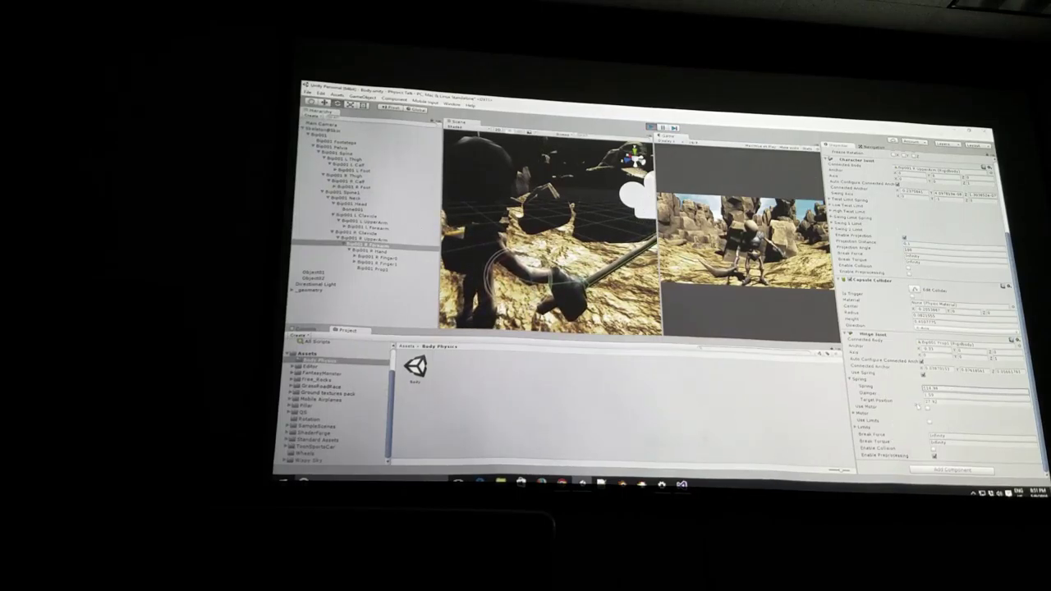
drag(907, 405, 928, 404)
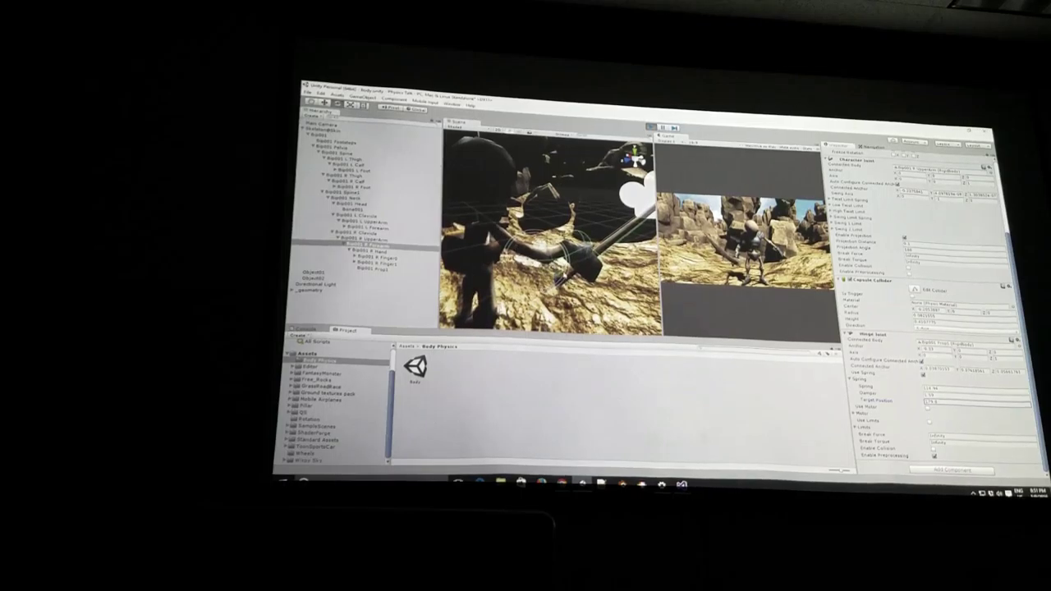
mouse_move(550, 230)
right_down()
mouse_move(509, 218)
mouse_move(530, 244)
right_up()
click(366, 239)
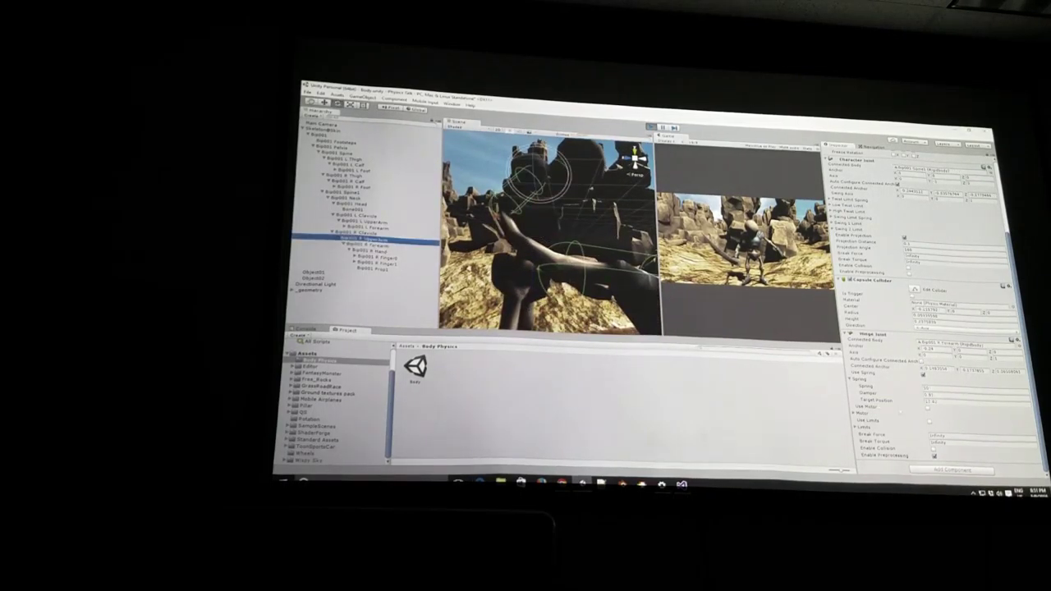
Adjust the upper arm hinge's target position and restart the test run
drag(897, 401, 912, 401)
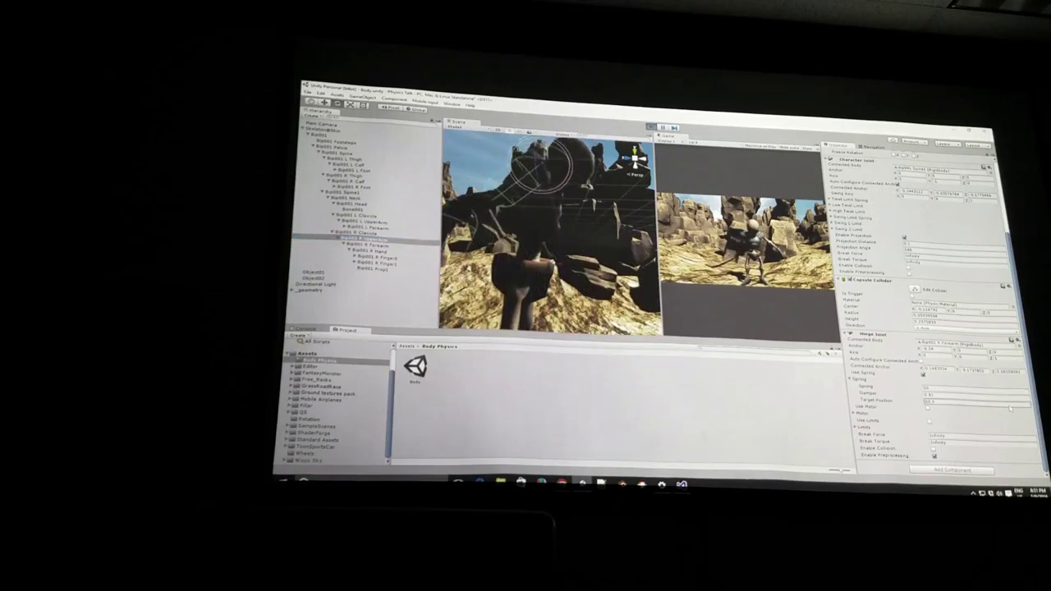
key(ctrl+p)
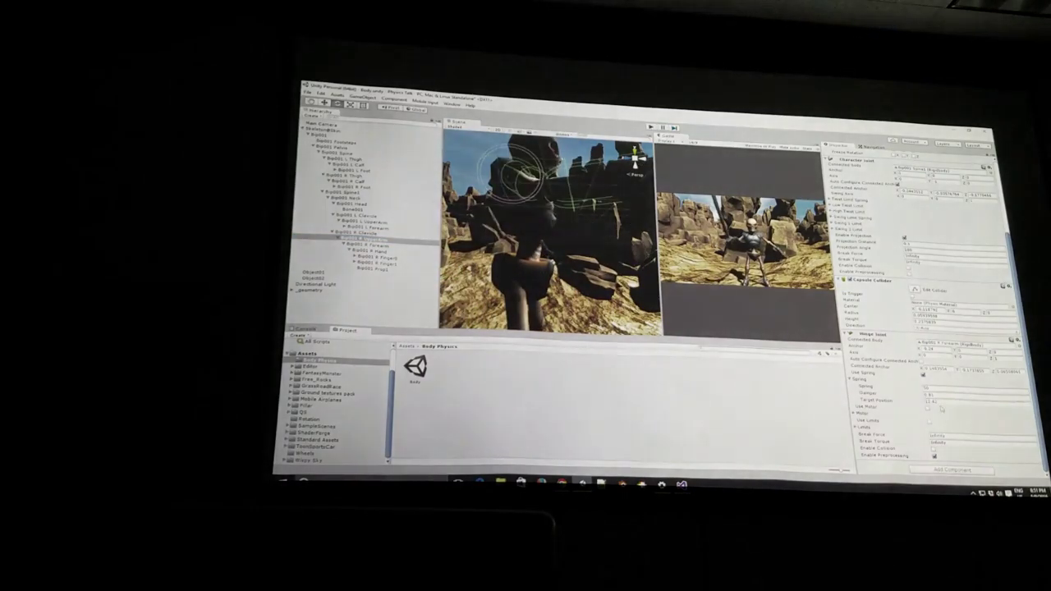
click(895, 400)
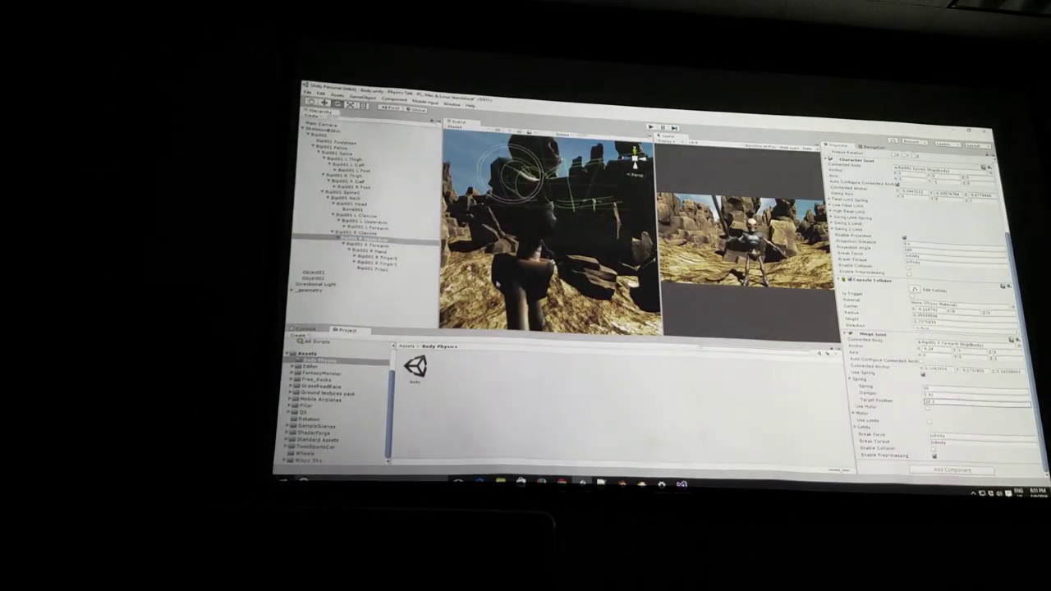
click(365, 239)
key(Down)
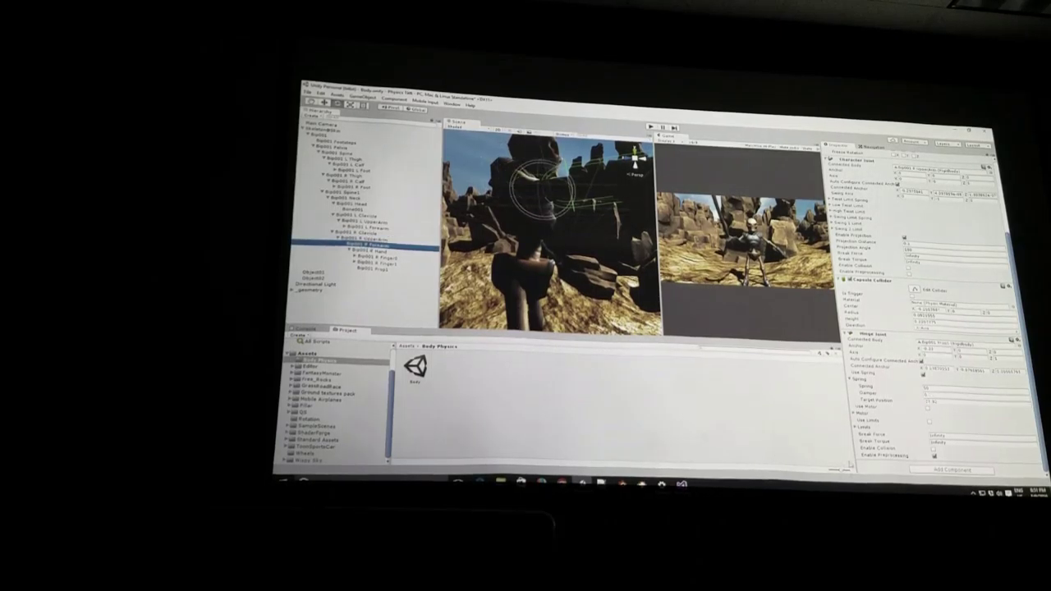
click(982, 402)
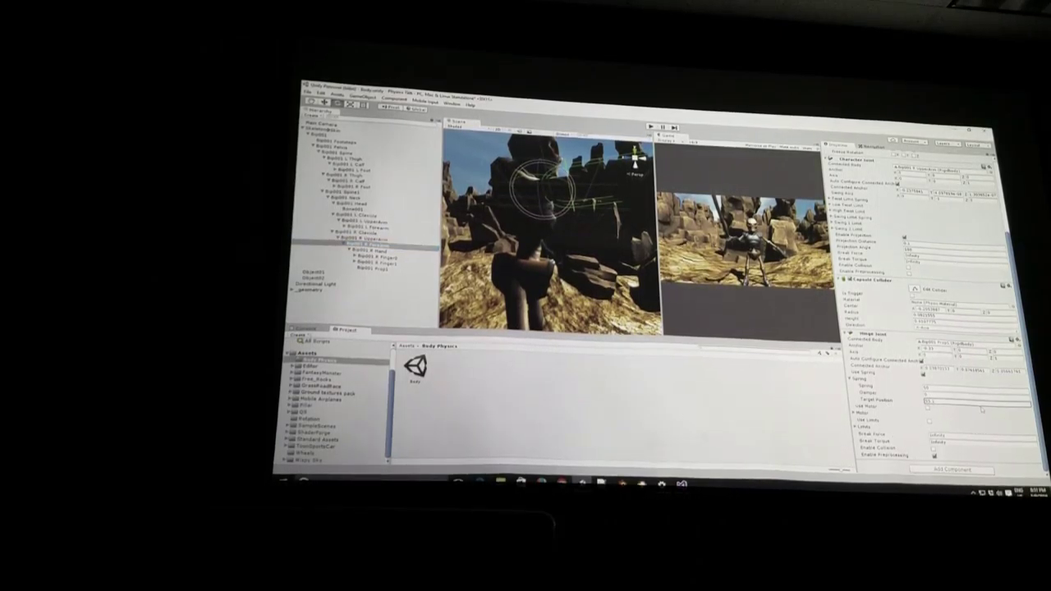
click(651, 128)
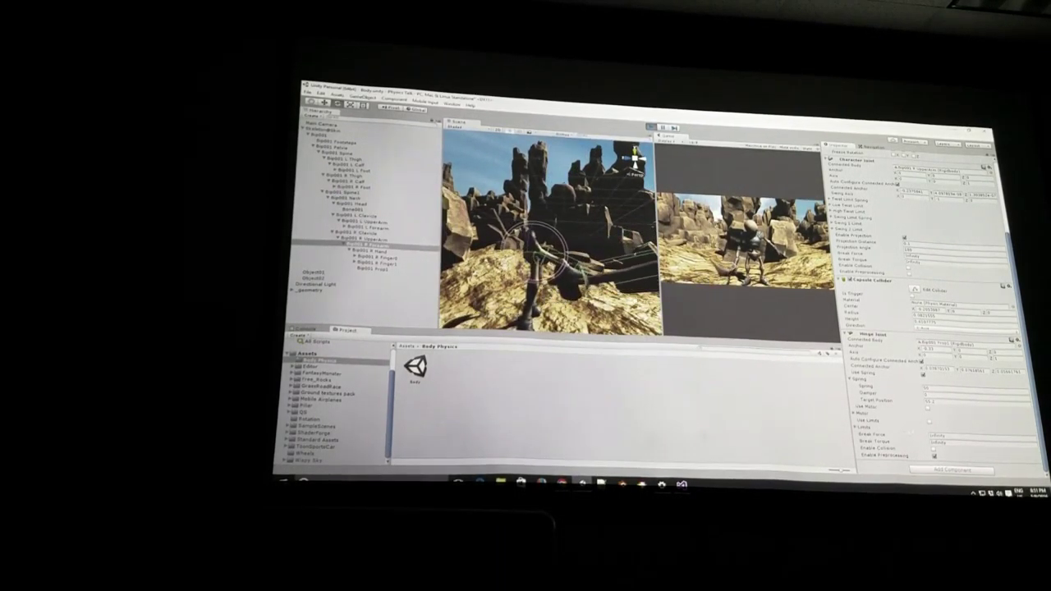
Change the upper arm target position again and replay to check the sword arm
click(420, 239)
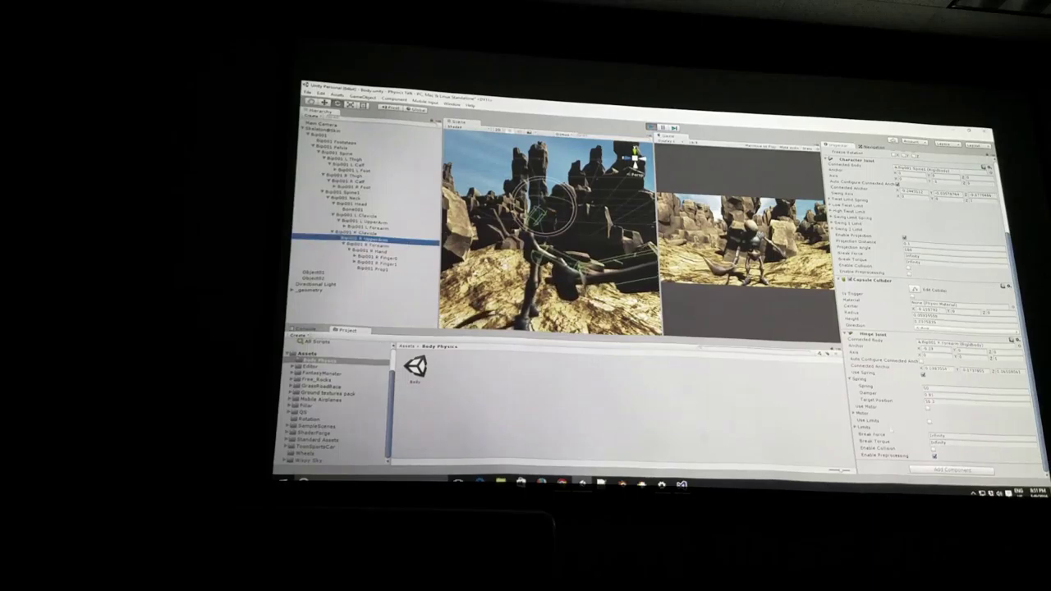
click(959, 404)
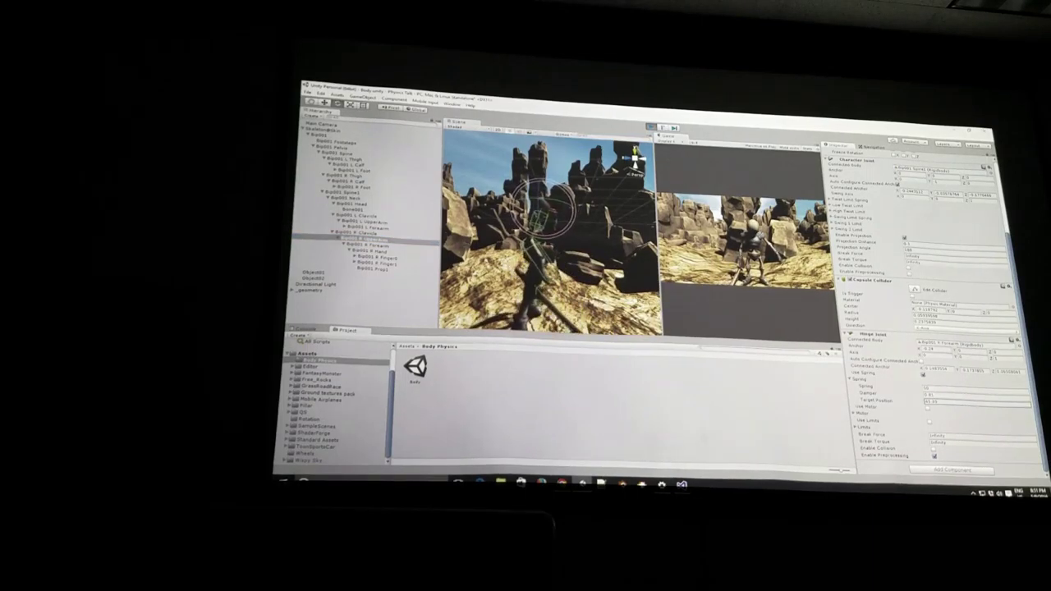
key(ctrl+p)
click(926, 403)
key(Return)
key(ctrl+p)
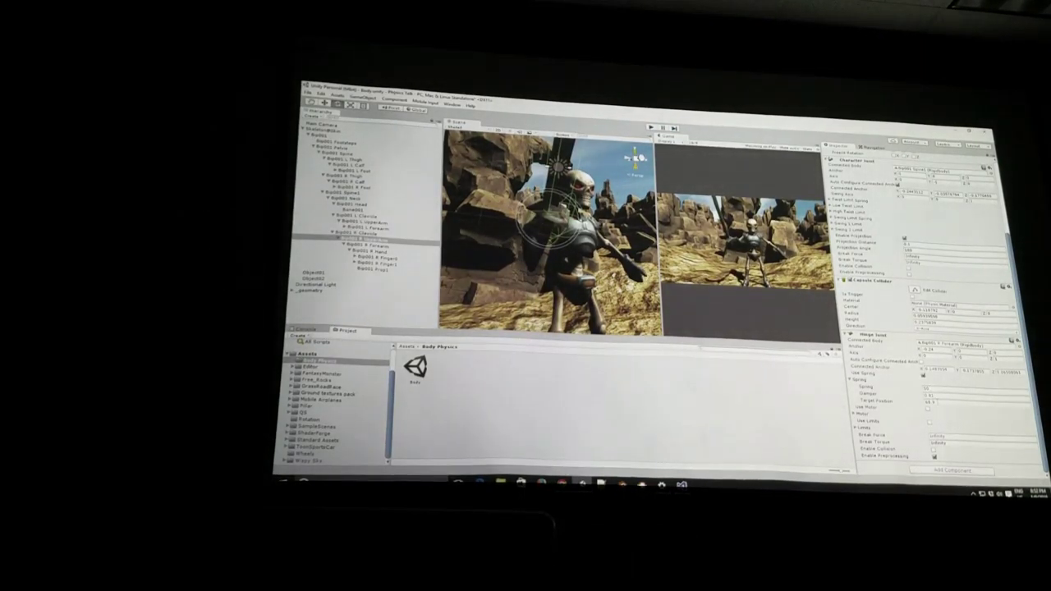
click(924, 404)
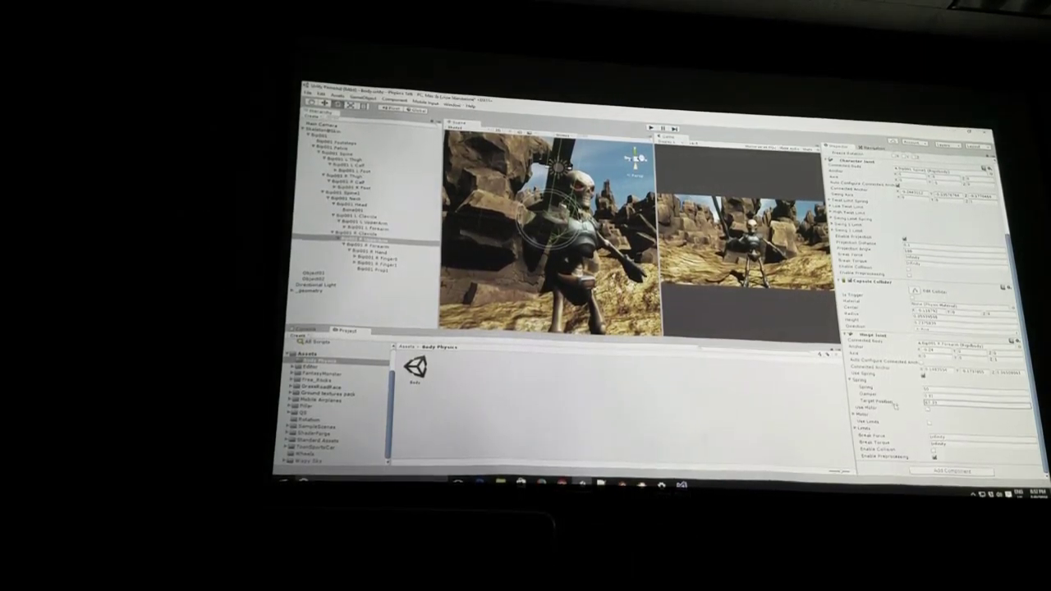
click(370, 246)
click(893, 402)
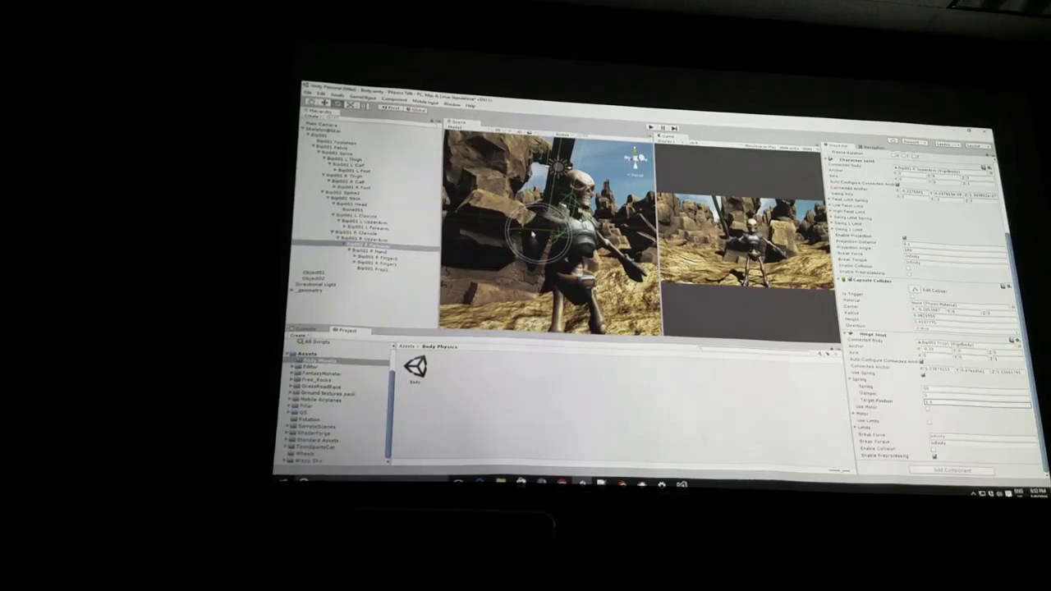
right_drag(551, 246, 575, 238)
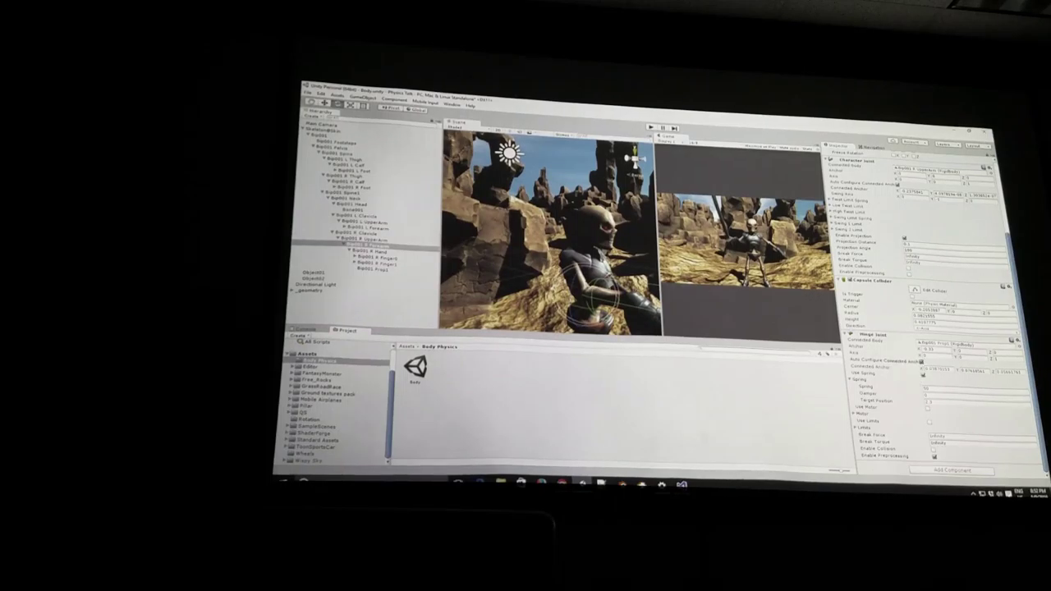
key(Up)
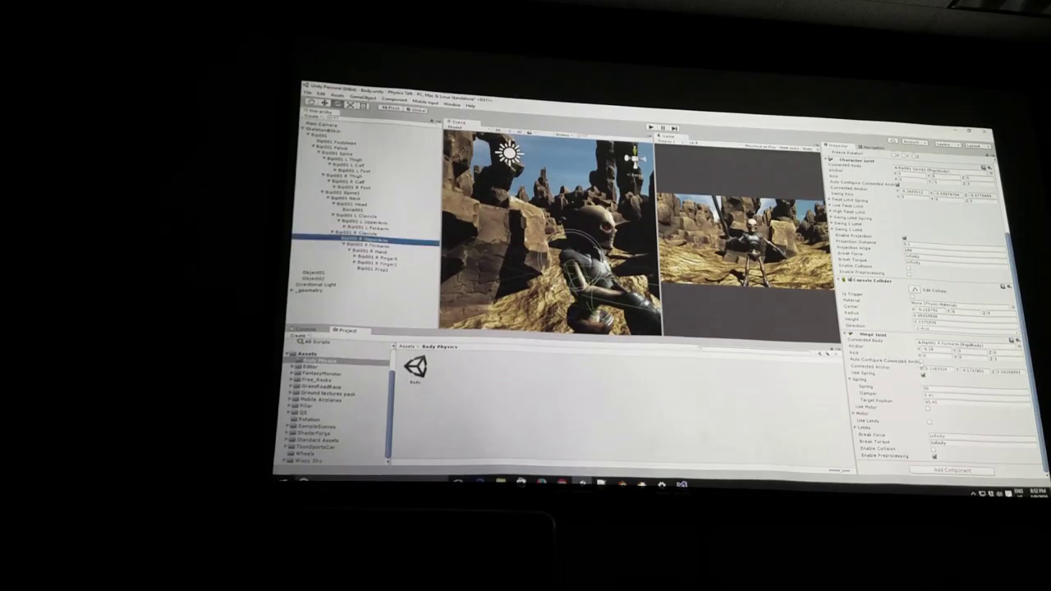
alt+drag(575, 246, 542, 246)
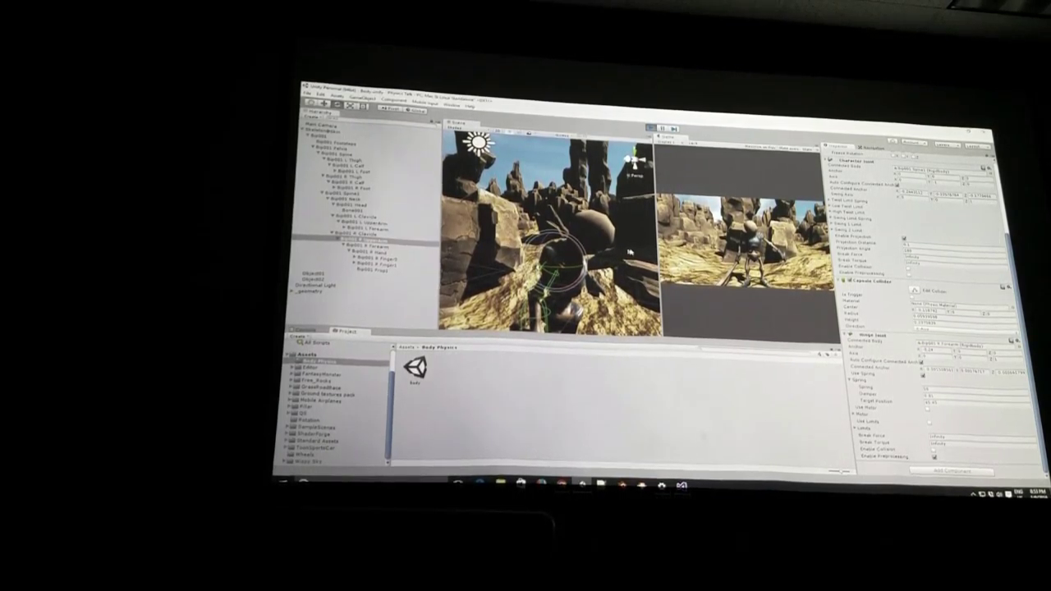
Select Bip001 Pelvis, then stop and replay the scene to watch the ragdoll collapse
click(337, 148)
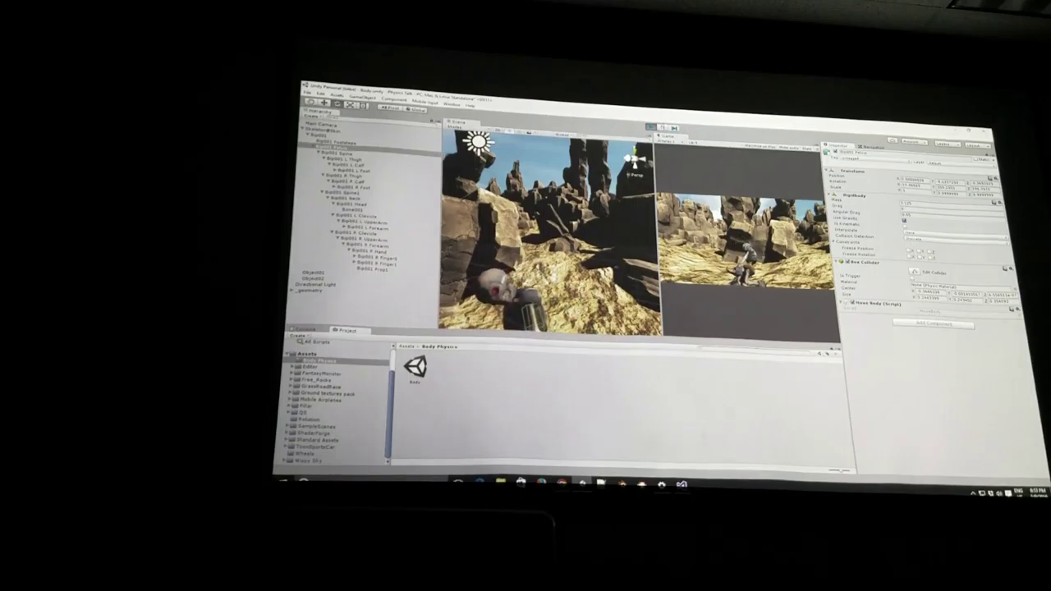
key(ctrl+p)
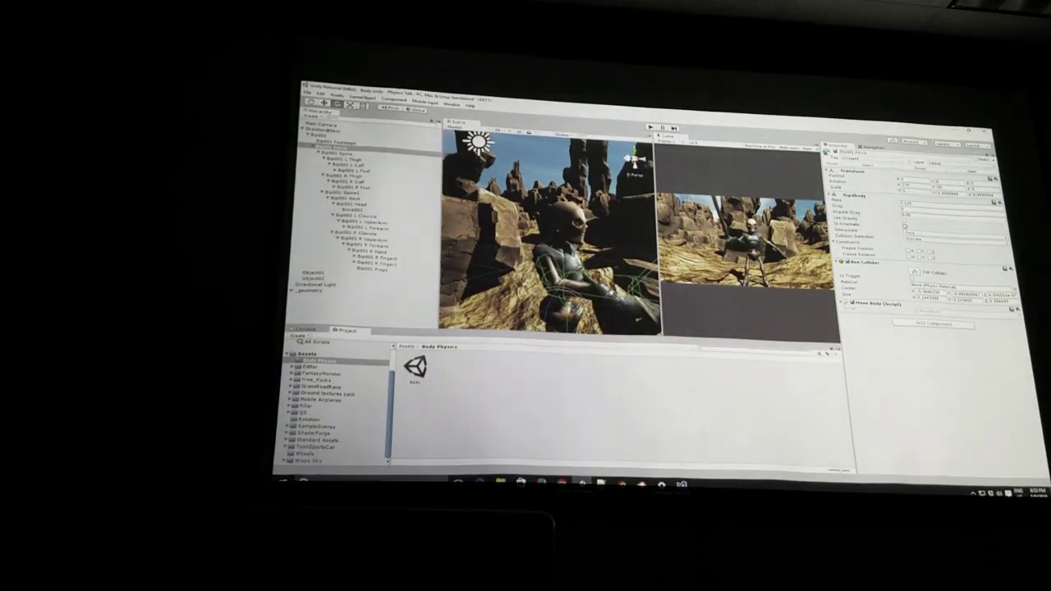
key(ctrl+p)
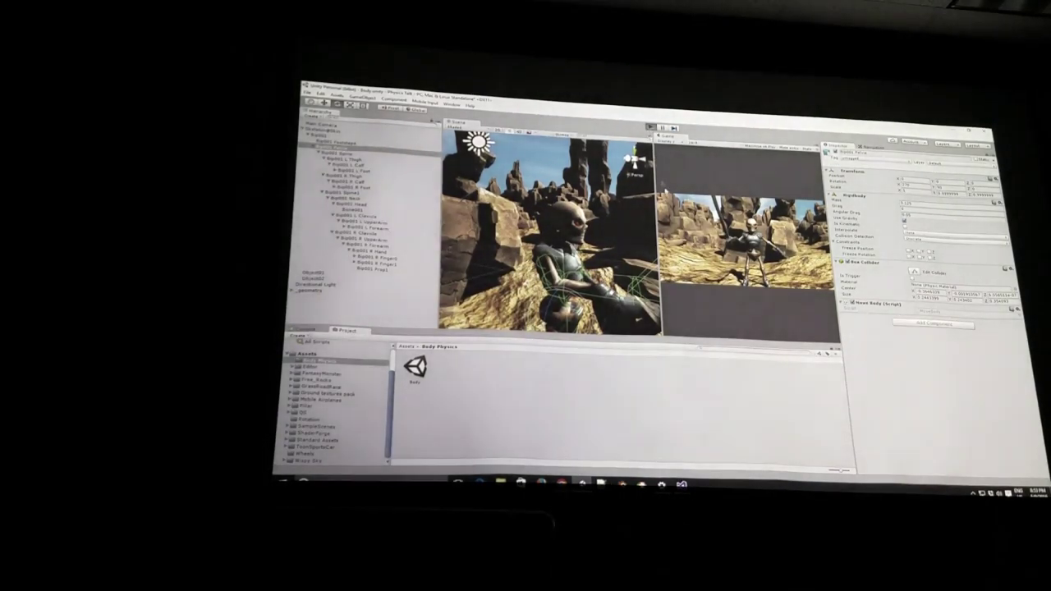